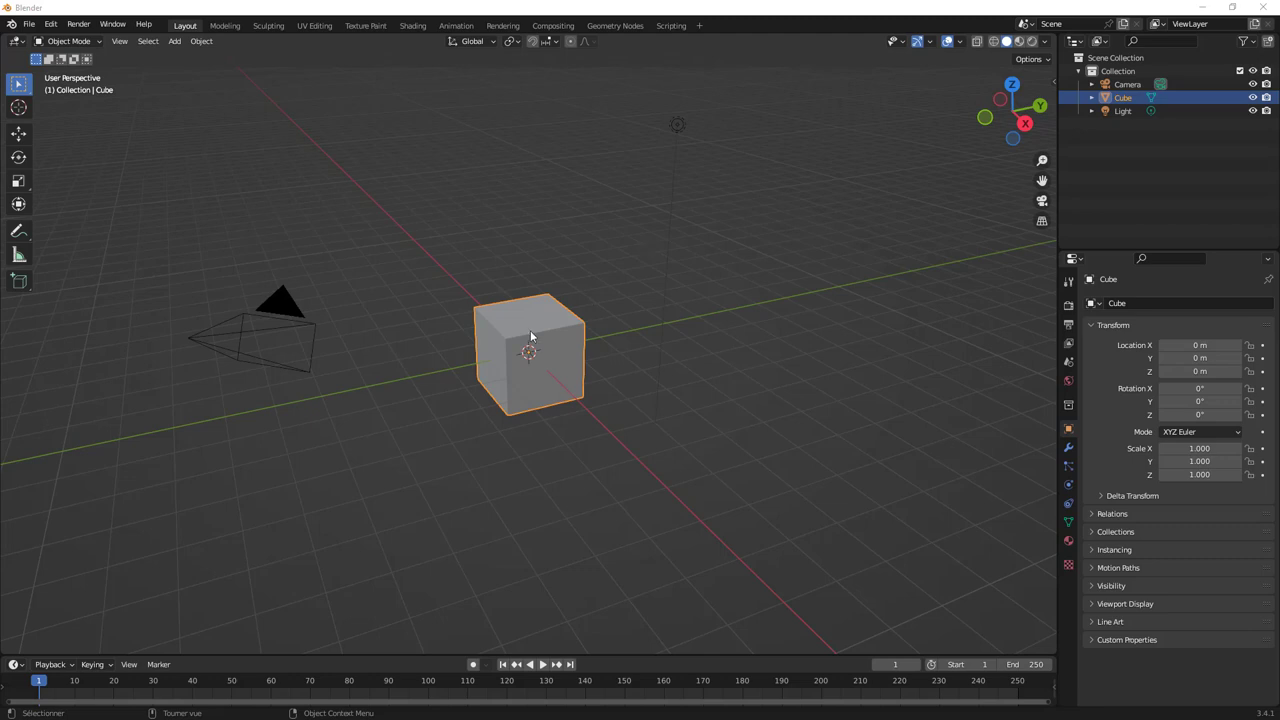
# Step: Orbit the viewport around the default cube
pyautogui.moveTo(630, 327)
pyautogui.mouseDown(button='middle')
pyautogui.moveTo(573, 306)
pyautogui.moveTo(599, 320)
pyautogui.moveTo(530, 350)
pyautogui.moveTo(602, 373)
pyautogui.moveTo(527, 372)
pyautogui.mouseUp(button='middle')
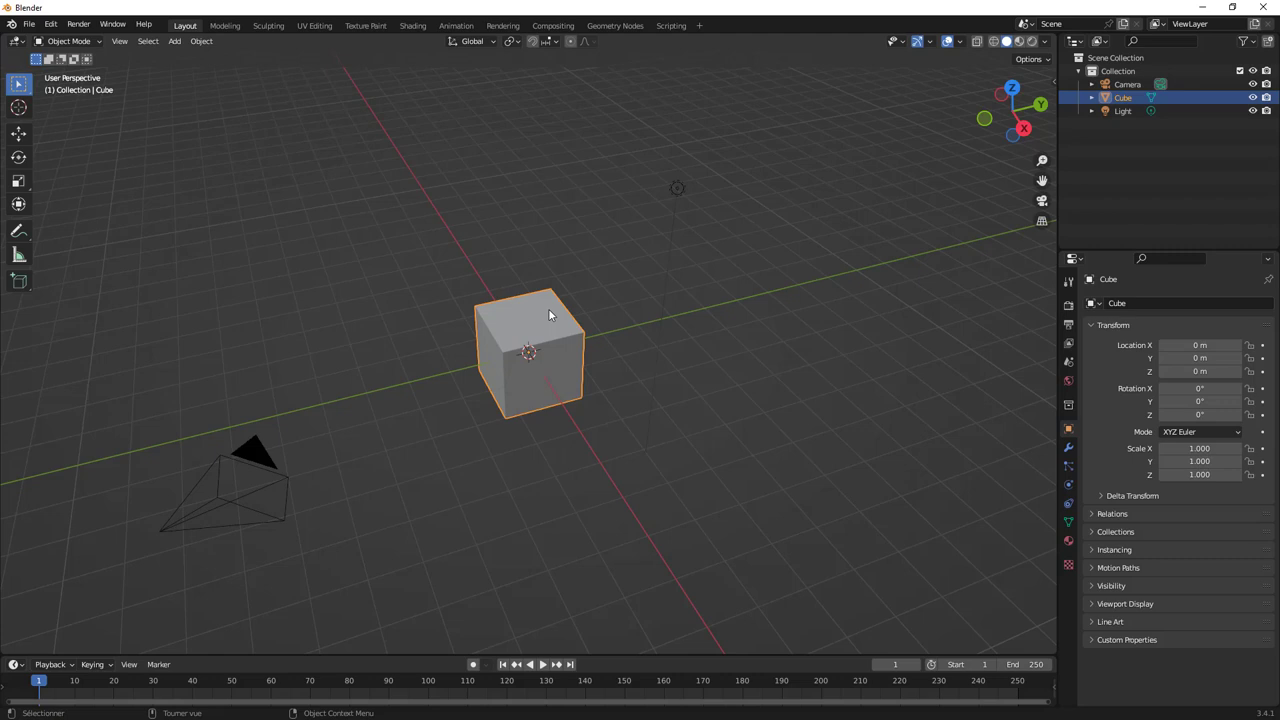
pyautogui.moveTo(512, 388); pyautogui.dragTo(520, 397, button='middle')
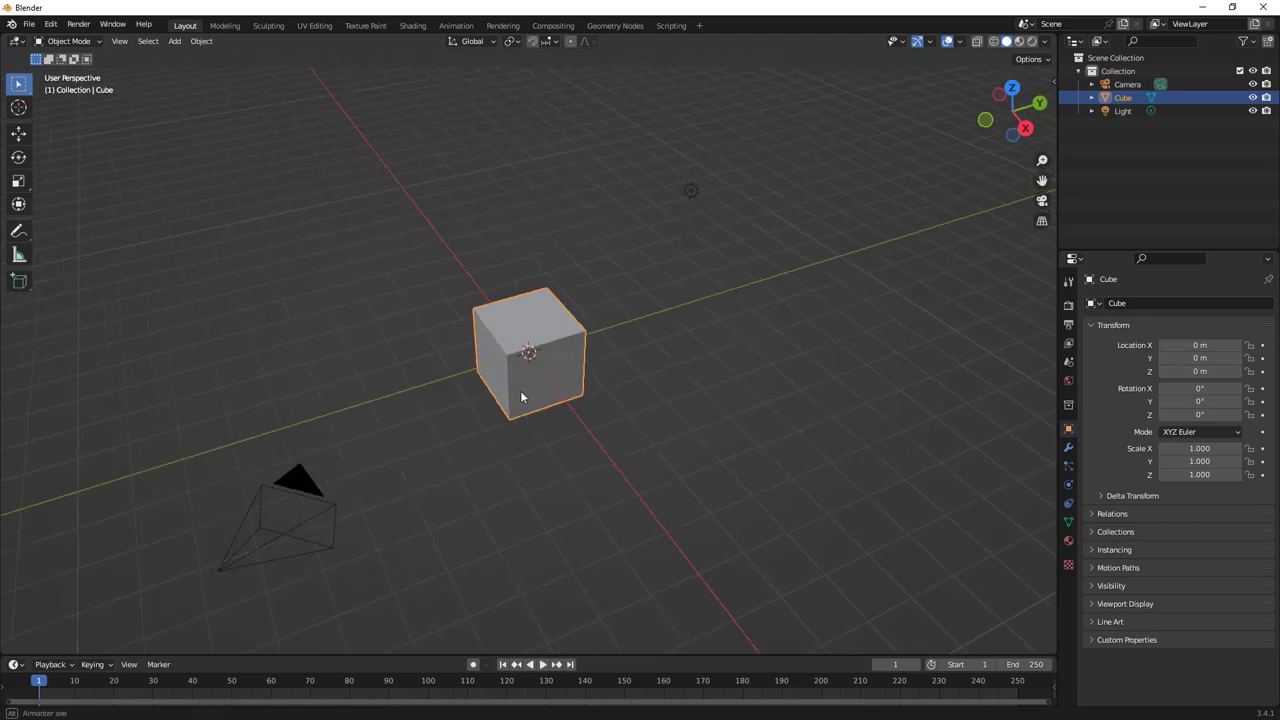
# Step: In the Geometry Nodes workspace, create a new node tree on the cube linking Group Input to Group Output
pyautogui.click(616, 26)
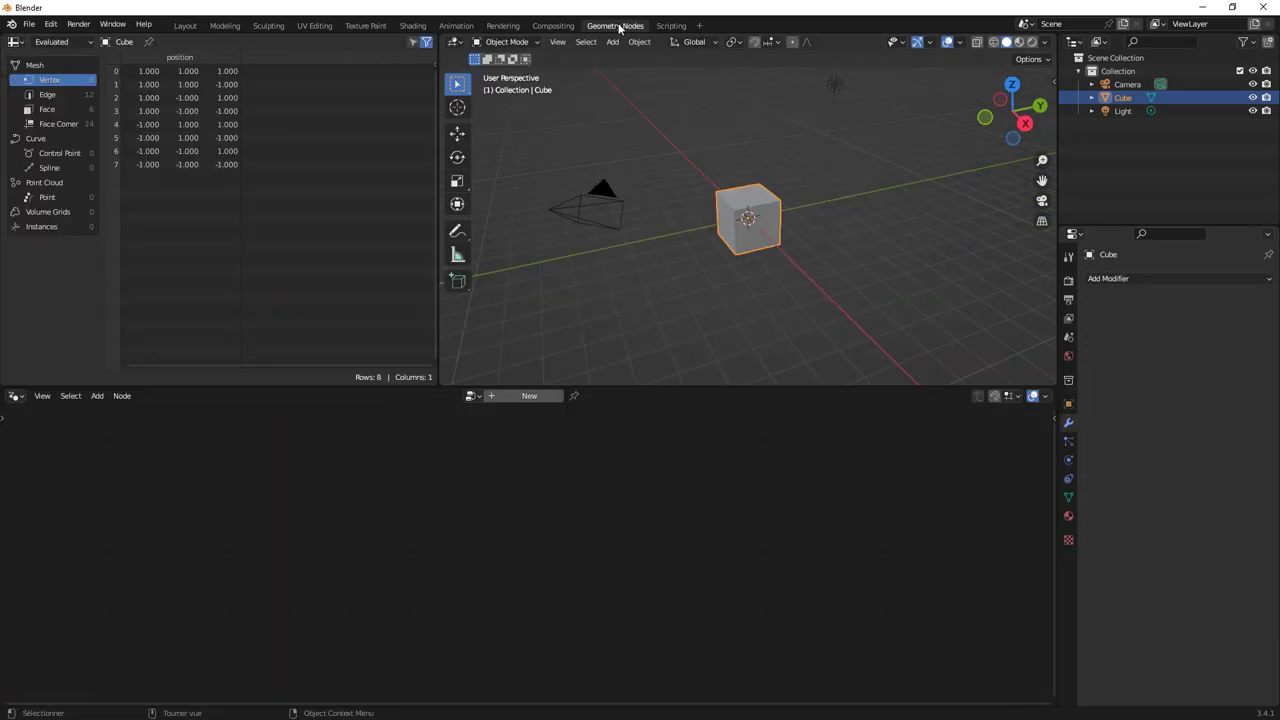
pyautogui.click(529, 395)
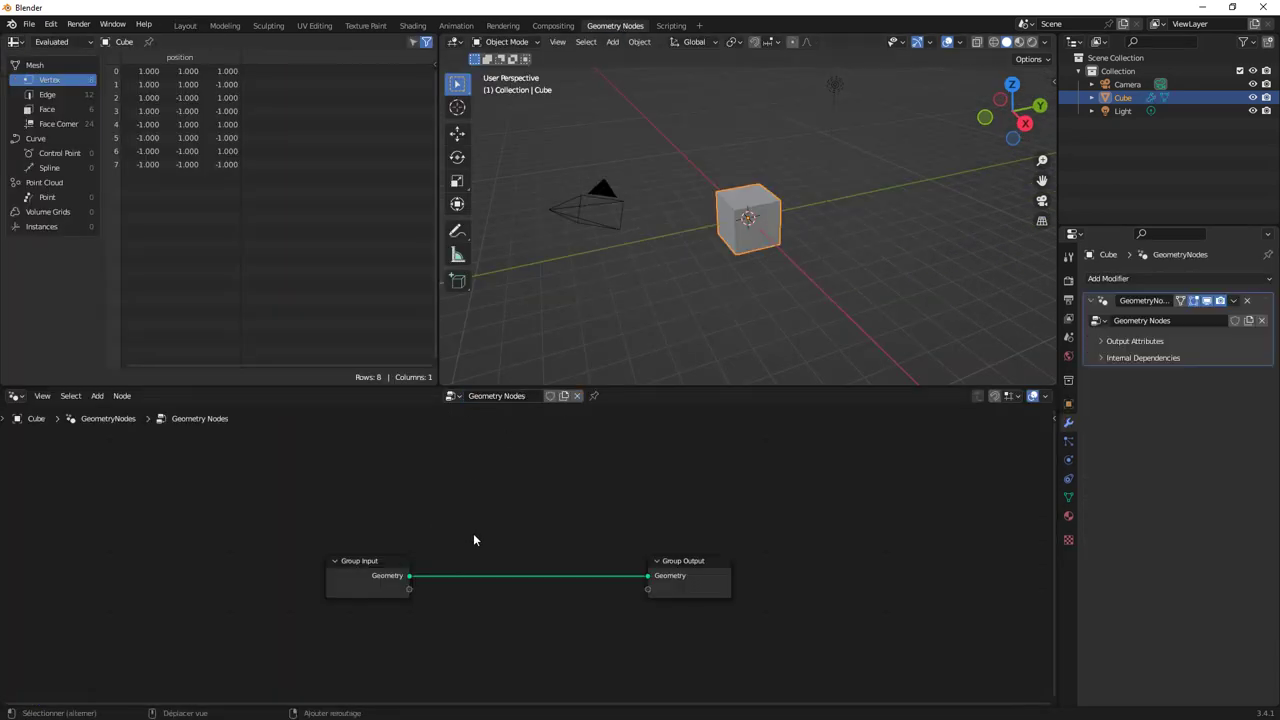
pyautogui.hotkey('shift', 'a')
# Step: Back in Layout, add a Bezier curve and move it 4.3171 m along X
pyautogui.click(185, 25)
pyautogui.moveTo(514, 308); pyautogui.dragTo(561, 372, button='middle')
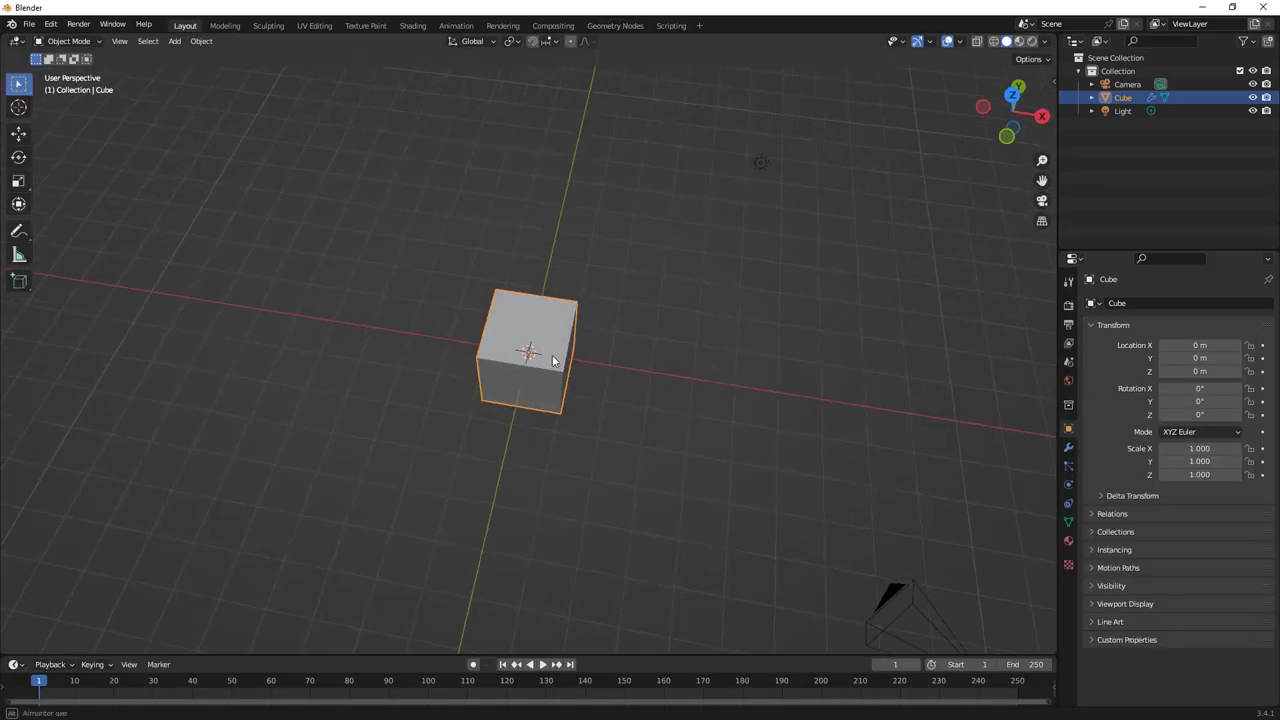
pyautogui.hotkey('shift', 'a')
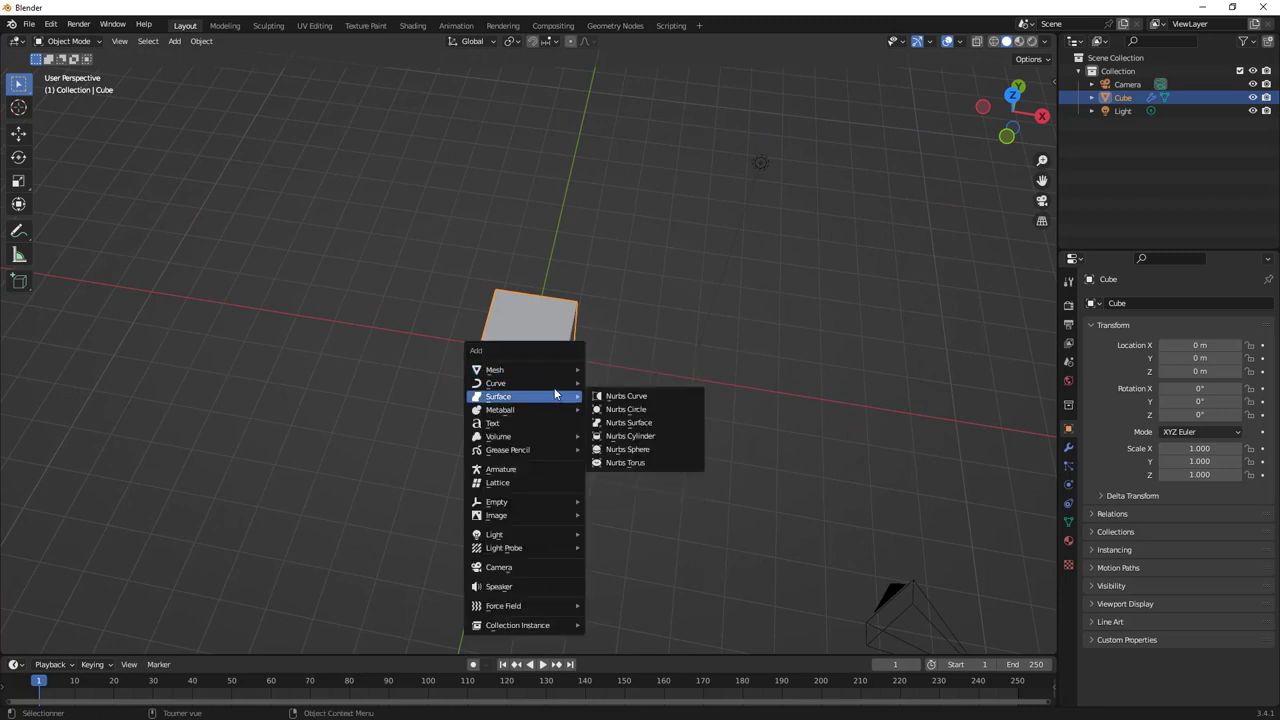
pyautogui.click(616, 383)
pyautogui.press('g')
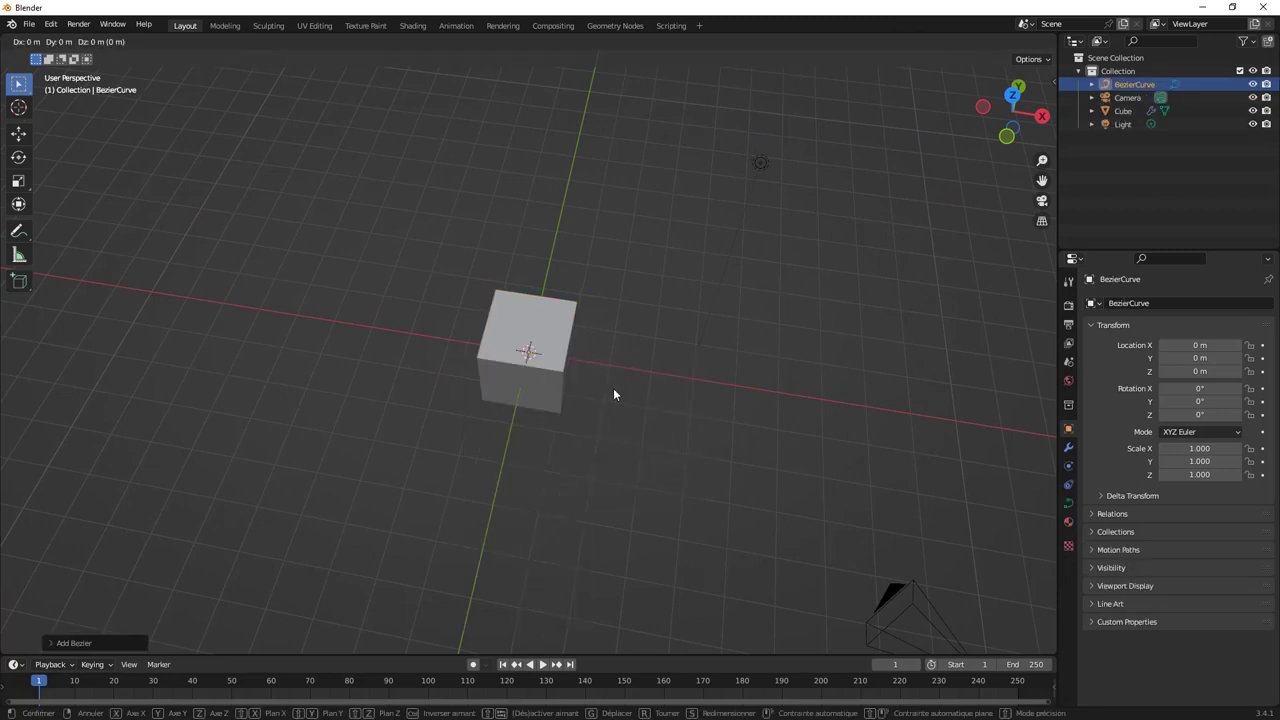
pyautogui.press('x')
pyautogui.click(793, 399)
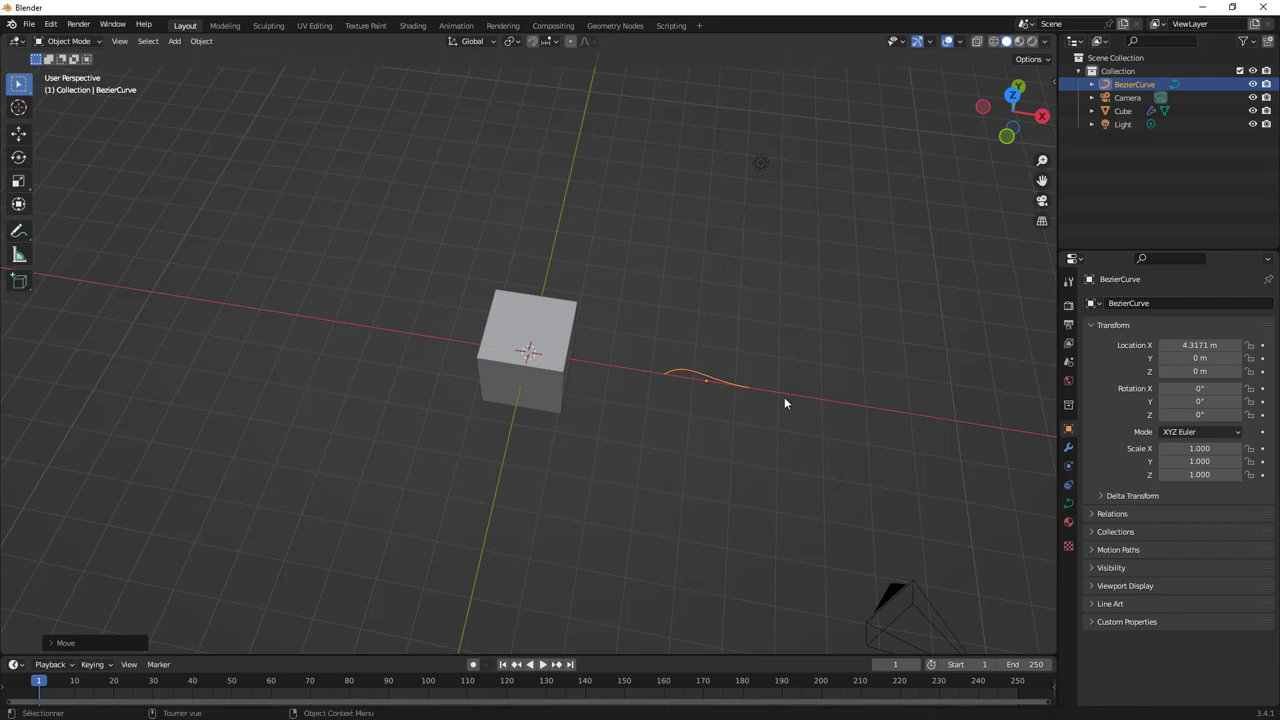
pyautogui.scroll(1, 721, 395)
pyautogui.scroll(2, 658, 388)
pyautogui.scroll(5, 738, 390)
pyautogui.scroll(-3, 738, 392)
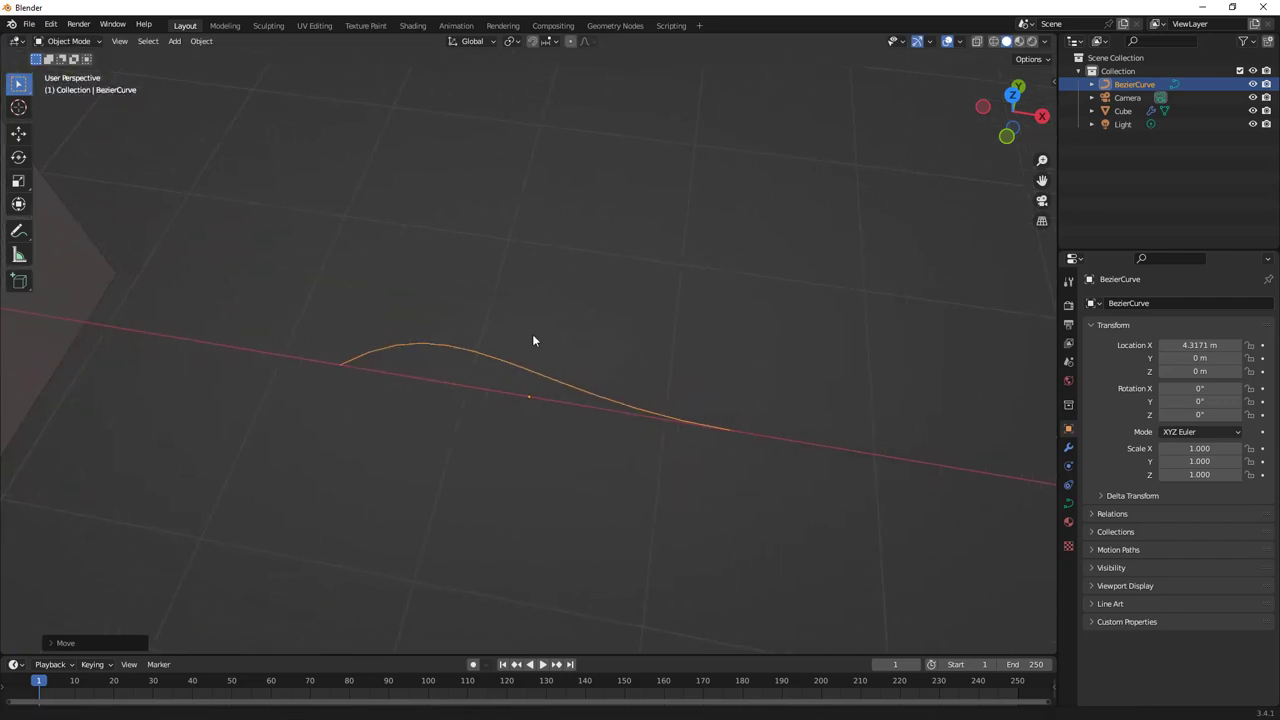
# Step: In Edit Mode, select the curve's left and right control points with their handles
pyautogui.press('Tab')
pyautogui.scroll(-2, 564, 407)
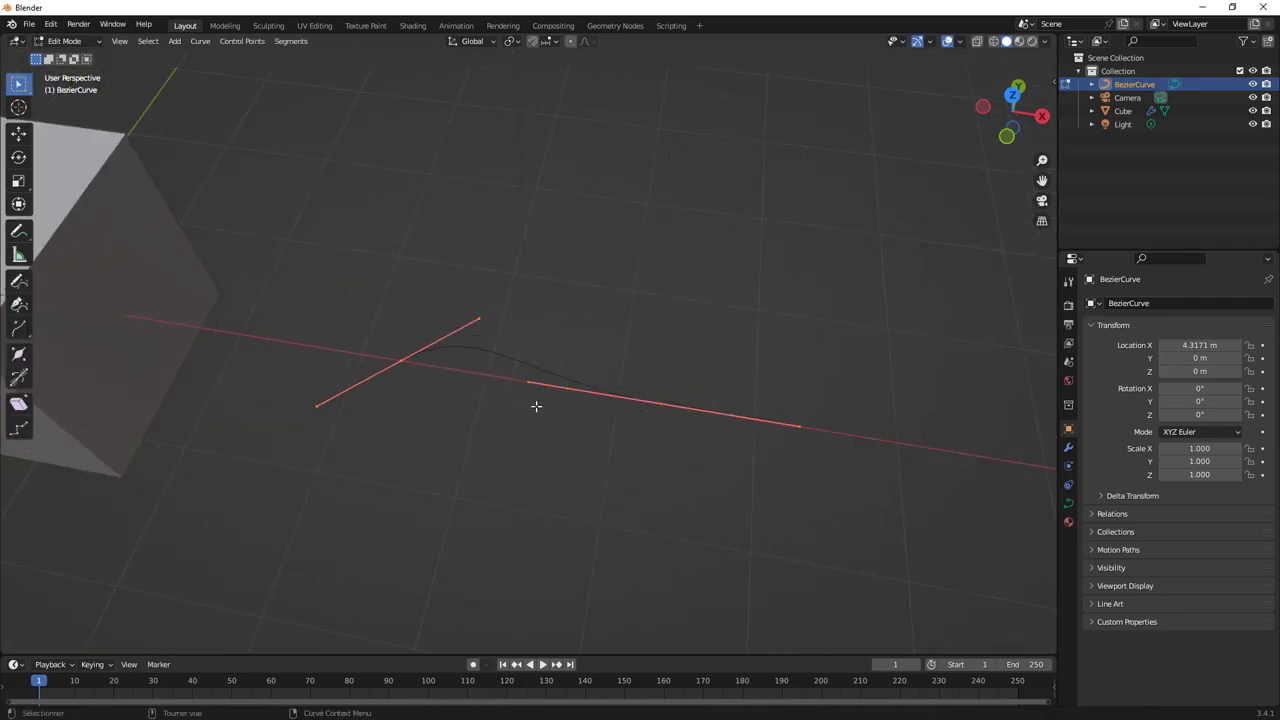
pyautogui.moveTo(386, 326); pyautogui.dragTo(422, 390)
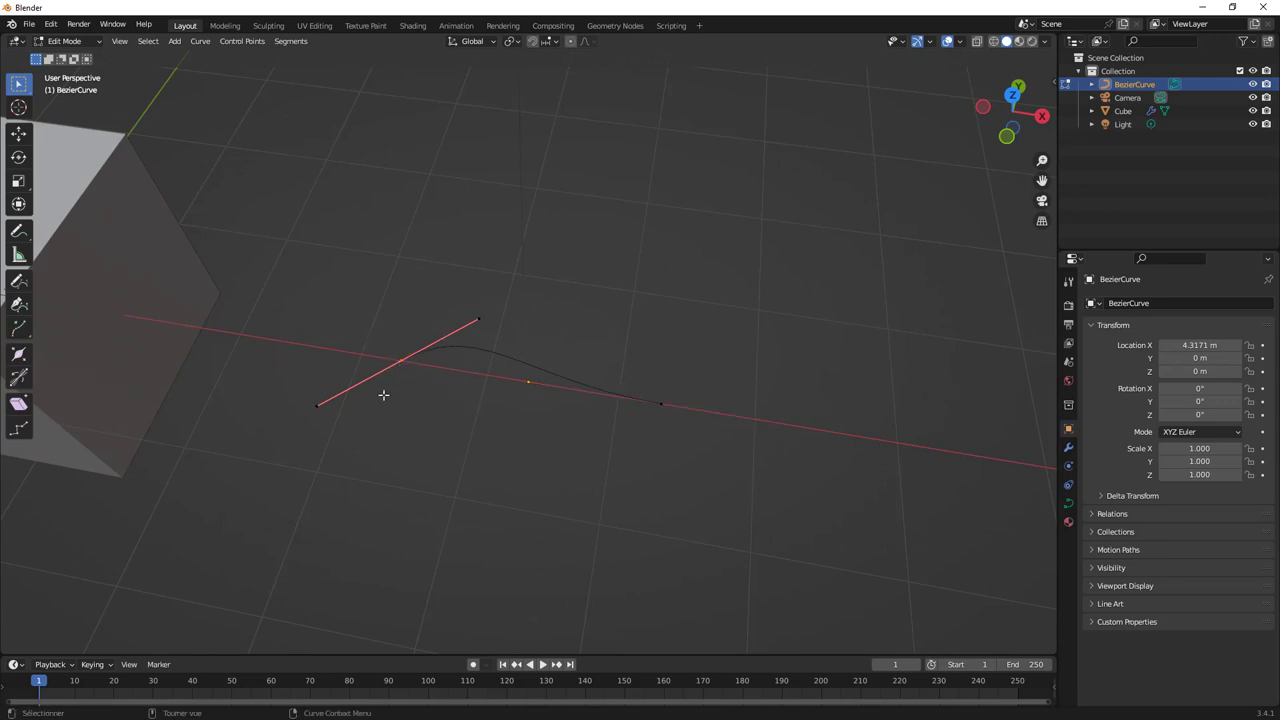
pyautogui.click(420, 390)
pyautogui.moveTo(646, 388); pyautogui.dragTo(676, 435)
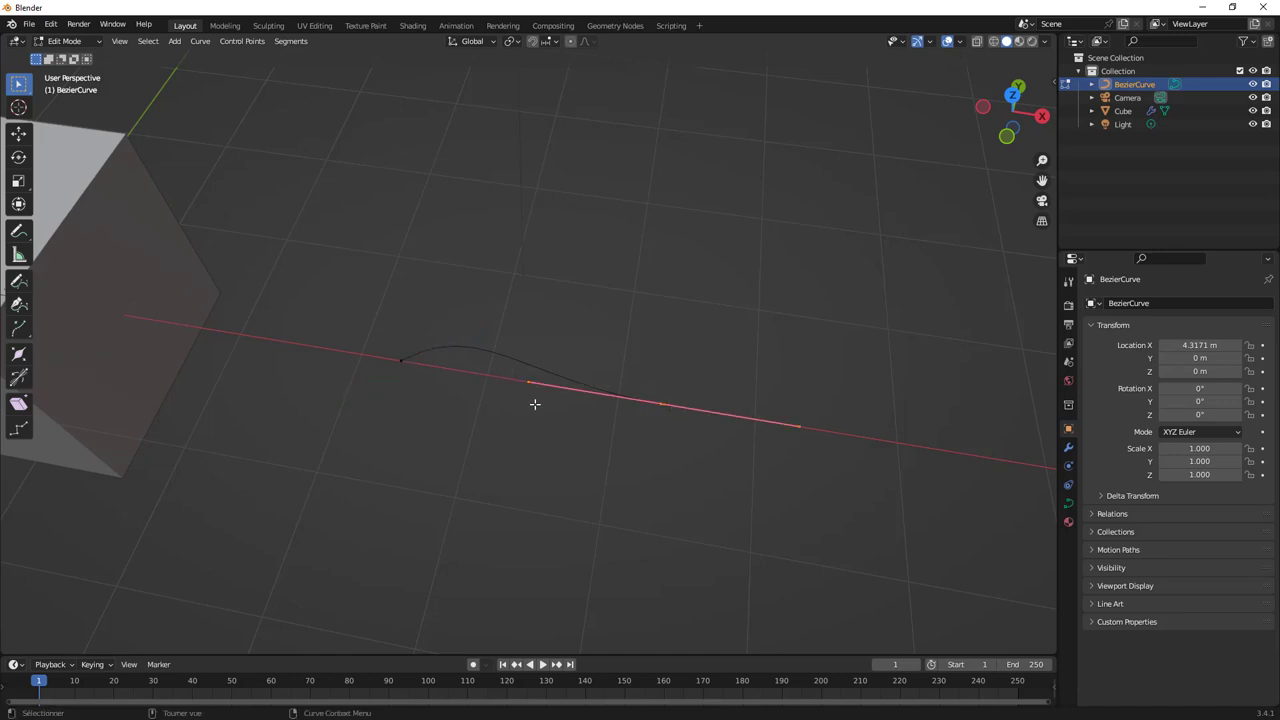
pyautogui.moveTo(371, 334); pyautogui.dragTo(414, 400)
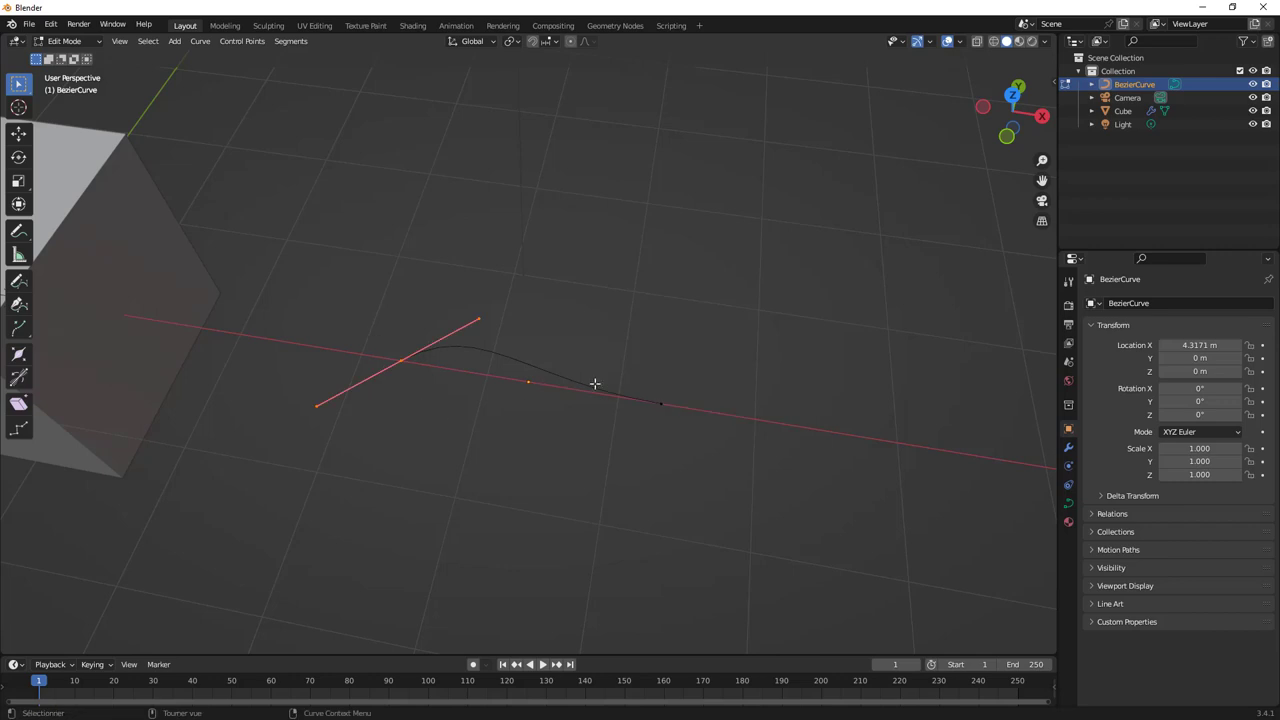
pyautogui.moveTo(594, 380); pyautogui.dragTo(556, 392, button='middle')
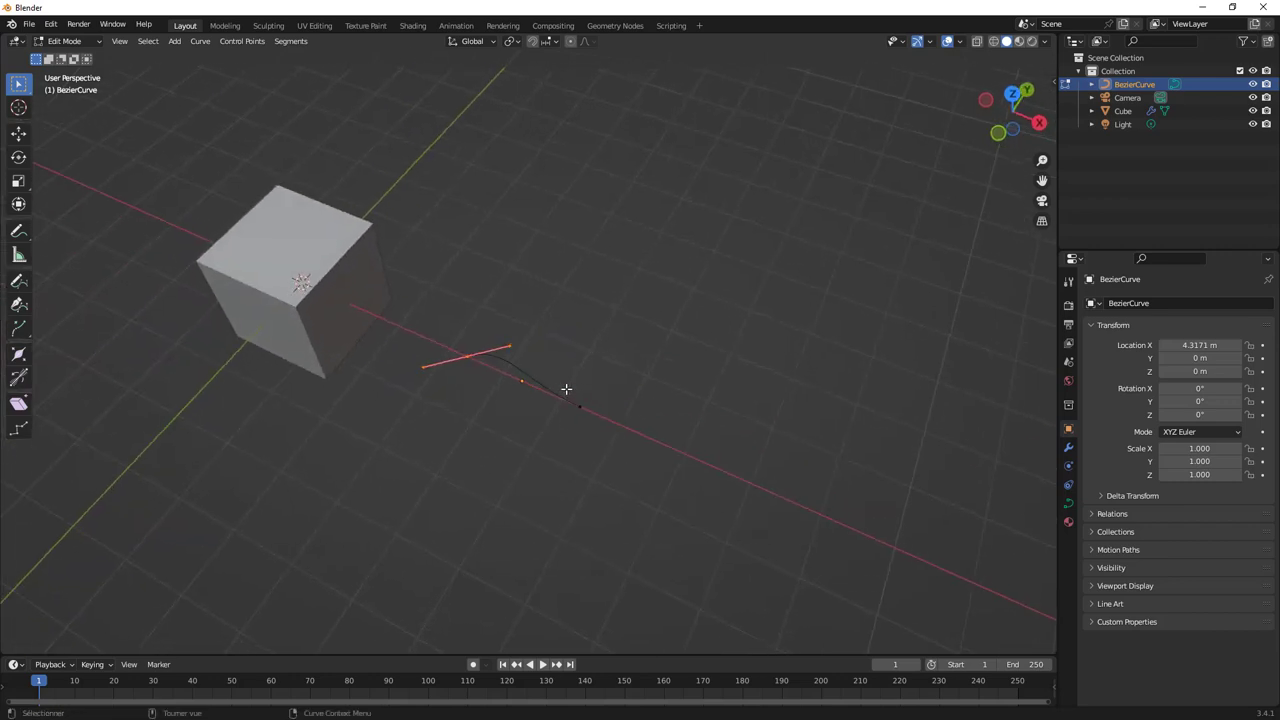
pyautogui.scroll(5, 566, 389)
pyautogui.moveTo(500, 454); pyautogui.dragTo(520, 457, button='middle')
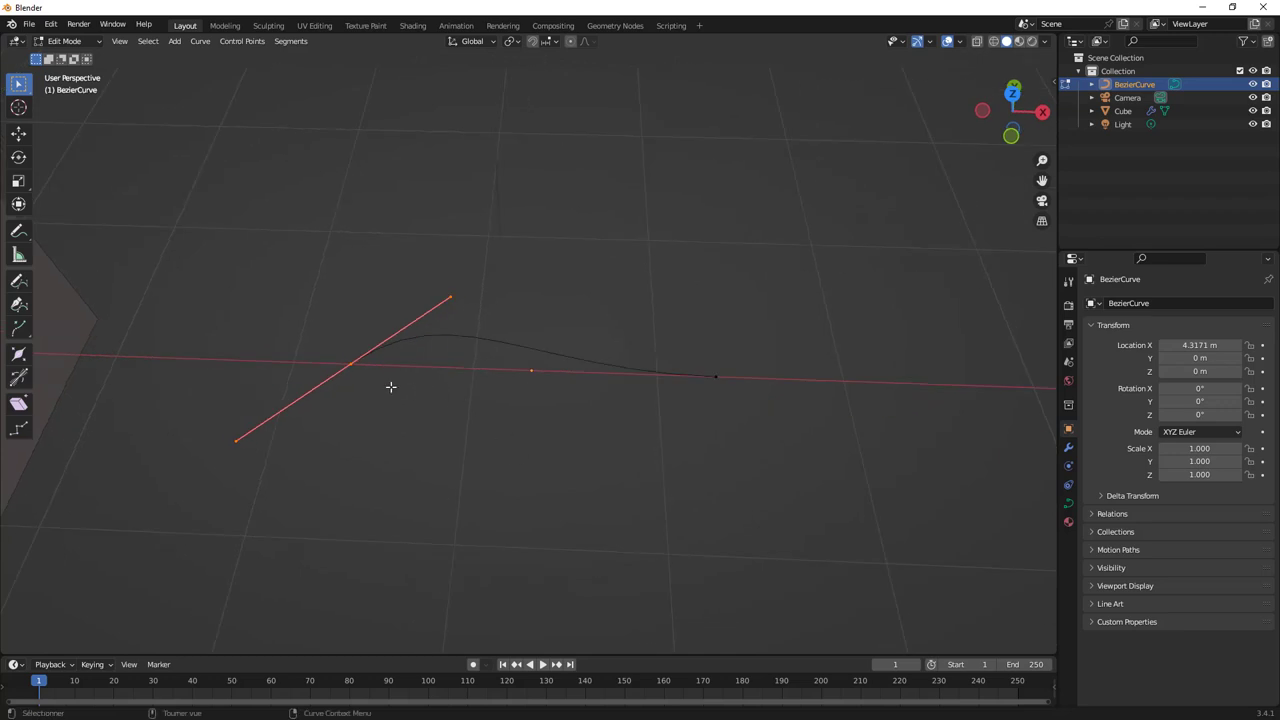
pyautogui.moveTo(680, 358); pyautogui.dragTo(737, 423)
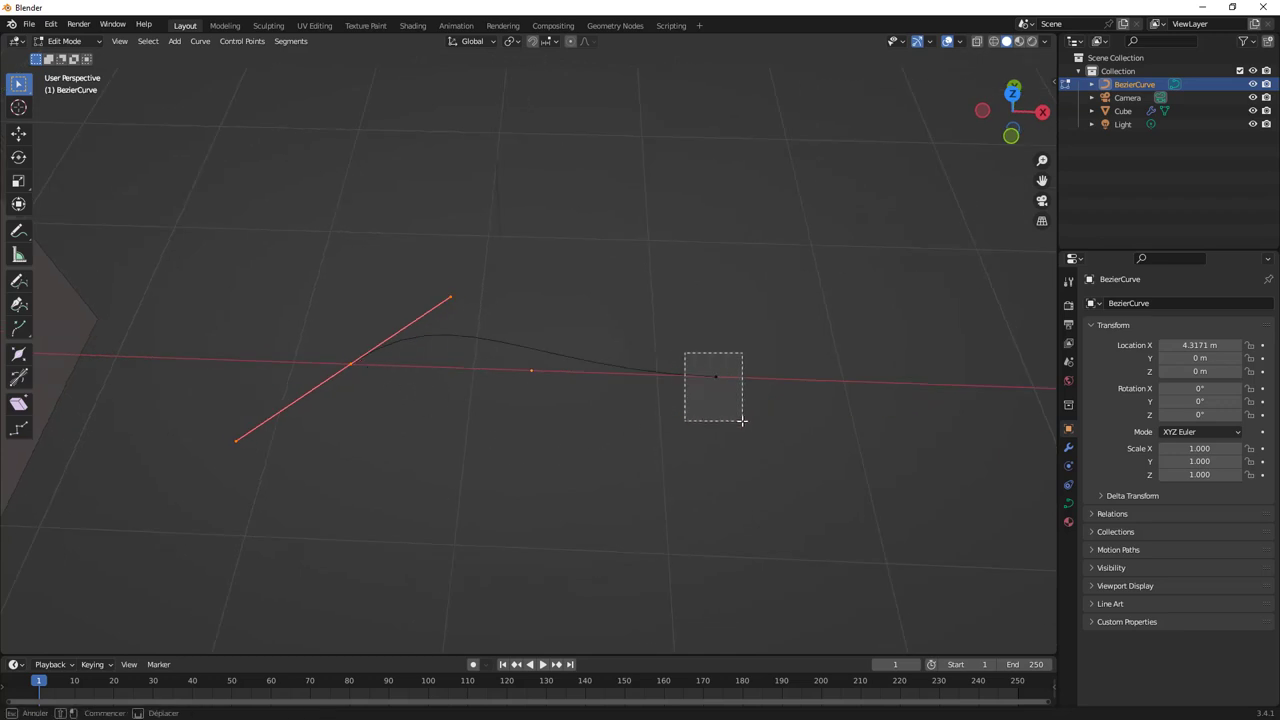
pyautogui.moveTo(737, 423)
pyautogui.mouseDown(button='middle')
pyautogui.moveTo(646, 400)
pyautogui.moveTo(620, 411)
pyautogui.moveTo(603, 385)
pyautogui.moveTo(636, 418)
pyautogui.mouseUp(button='middle')
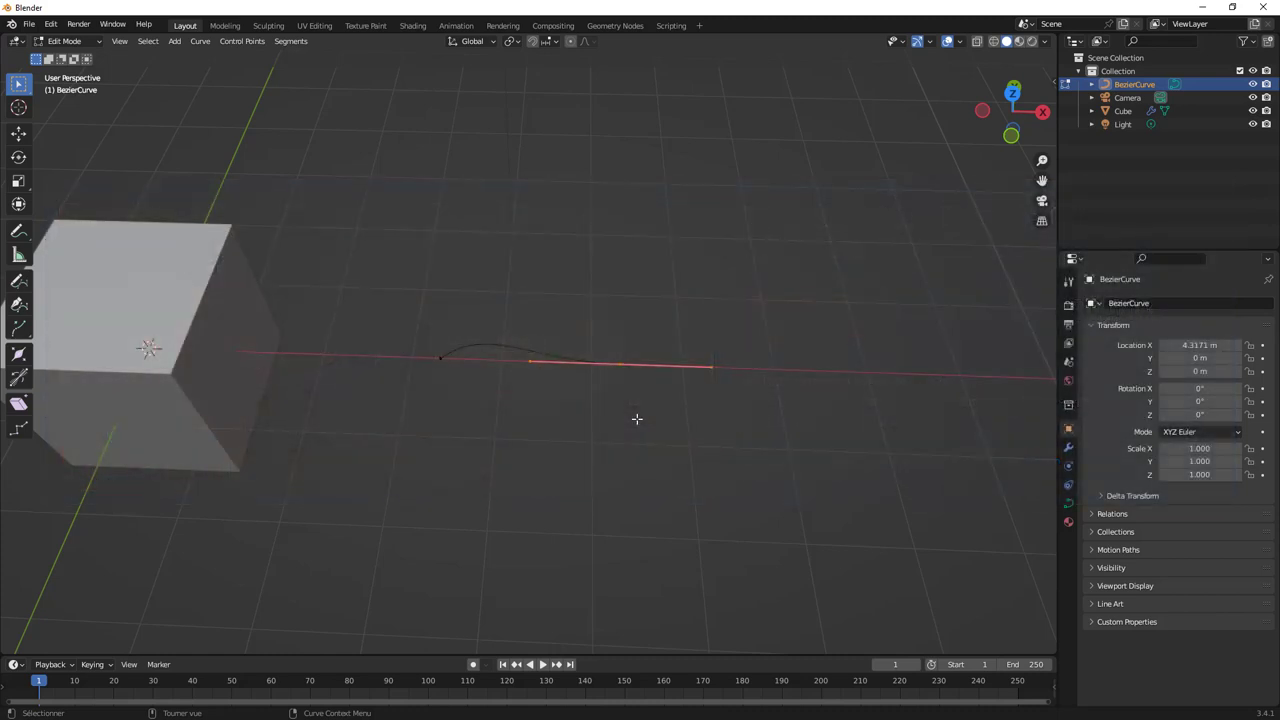
# Step: Return to Object Mode and delete the Bezier curve
pyautogui.press('Tab')
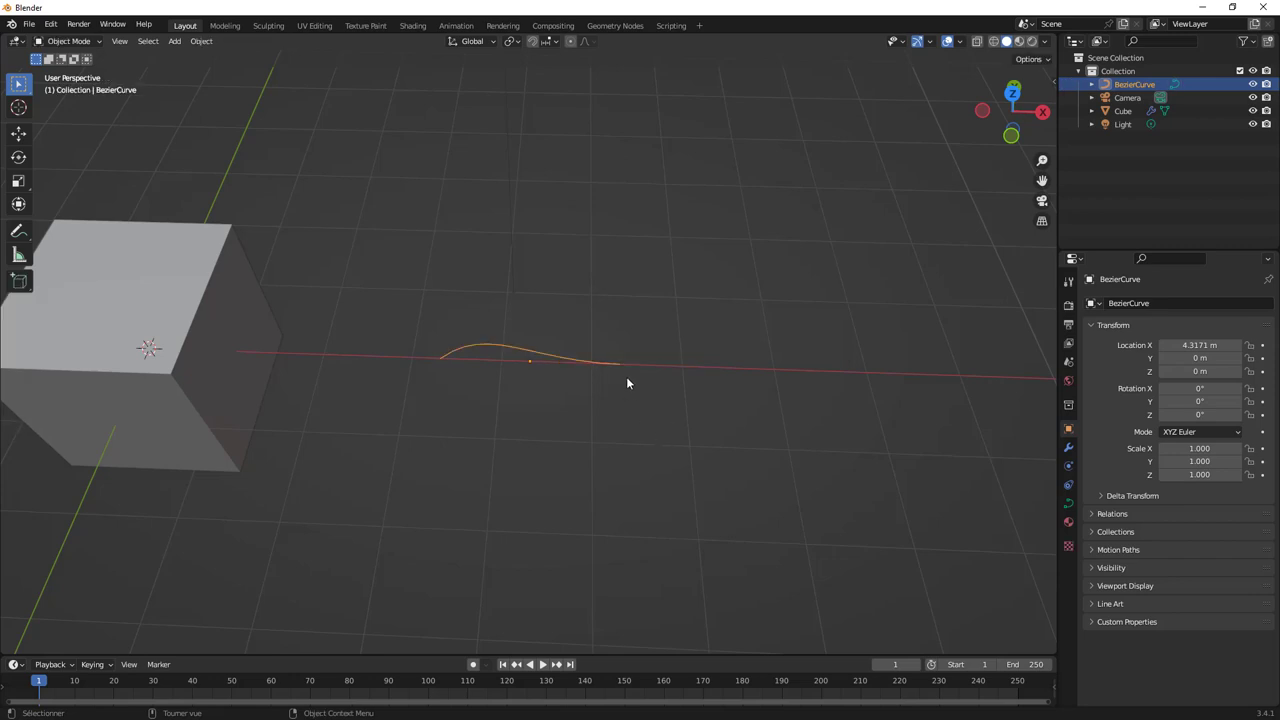
pyautogui.press('Delete')
pyautogui.moveTo(626, 380)
pyautogui.mouseDown(button='middle')
pyautogui.moveTo(523, 346)
pyautogui.moveTo(575, 292)
pyautogui.mouseUp(button='middle')
# Step: Show the cube's node tree in Geometry Nodes, spread out Group Input and Output, and widen the 3D view
pyautogui.click(615, 25)
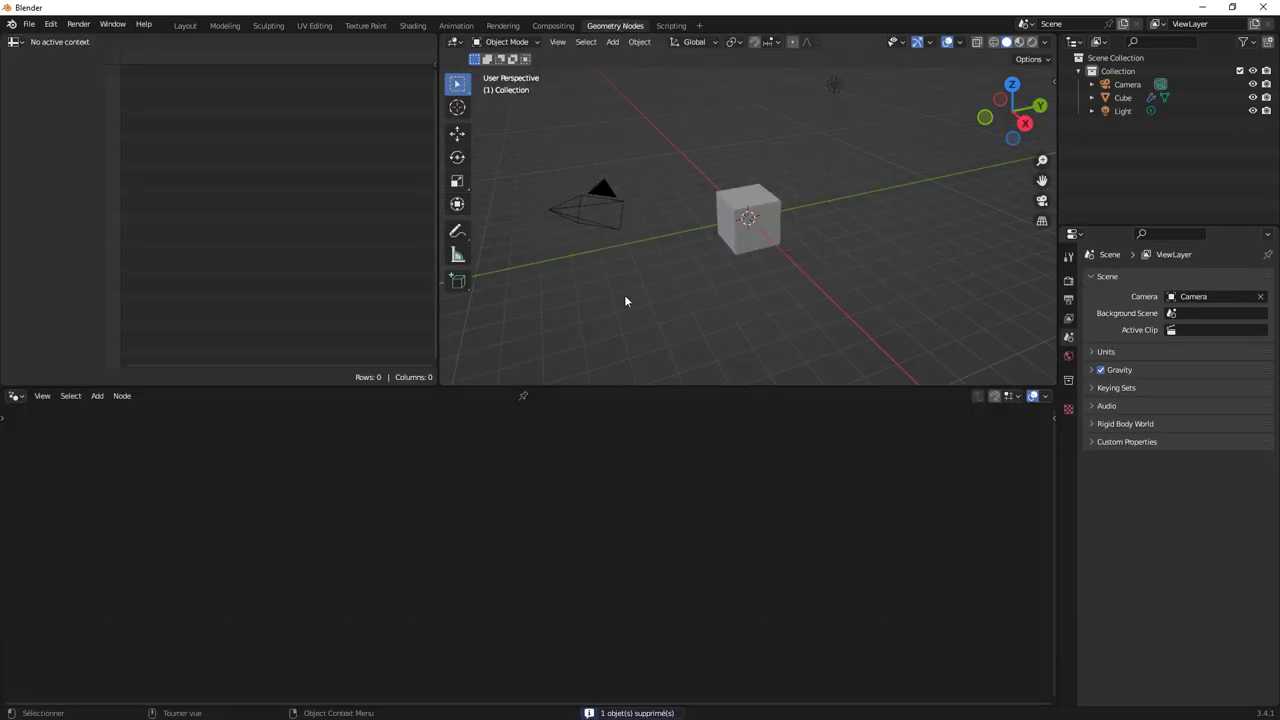
pyautogui.click(730, 225)
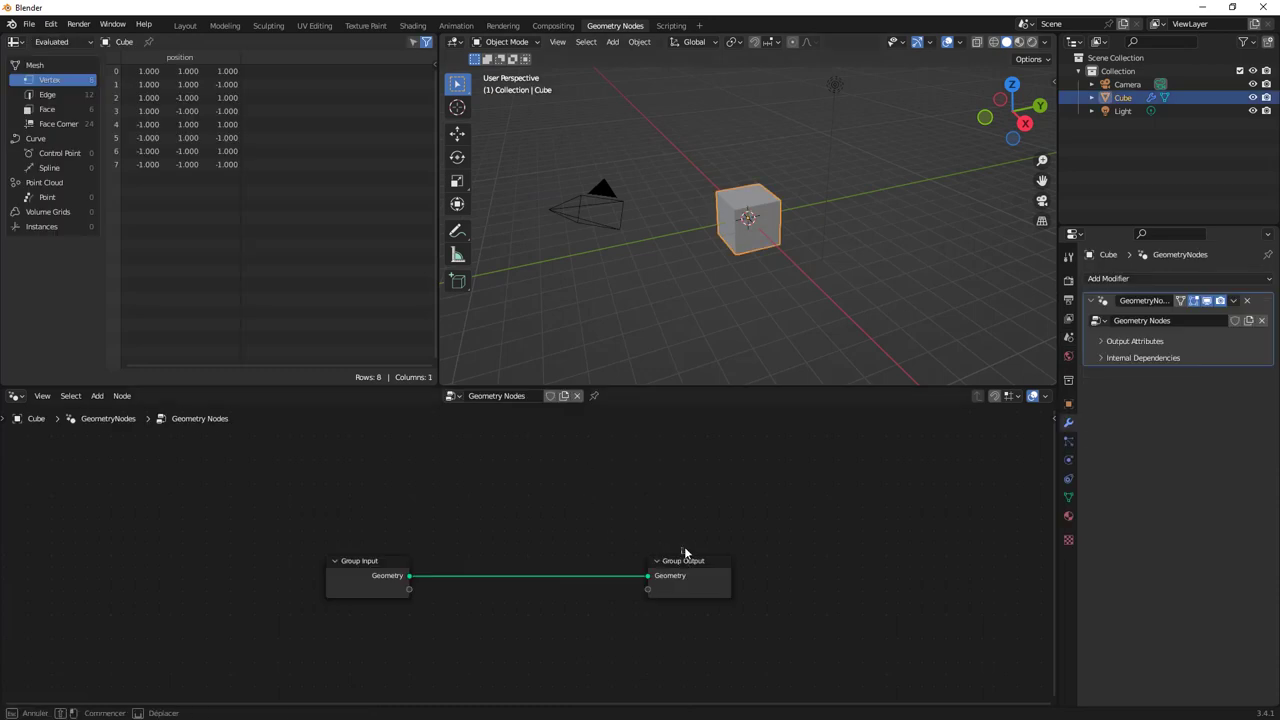
pyautogui.moveTo(684, 554); pyautogui.dragTo(705, 422)
pyautogui.moveTo(379, 561); pyautogui.dragTo(277, 554)
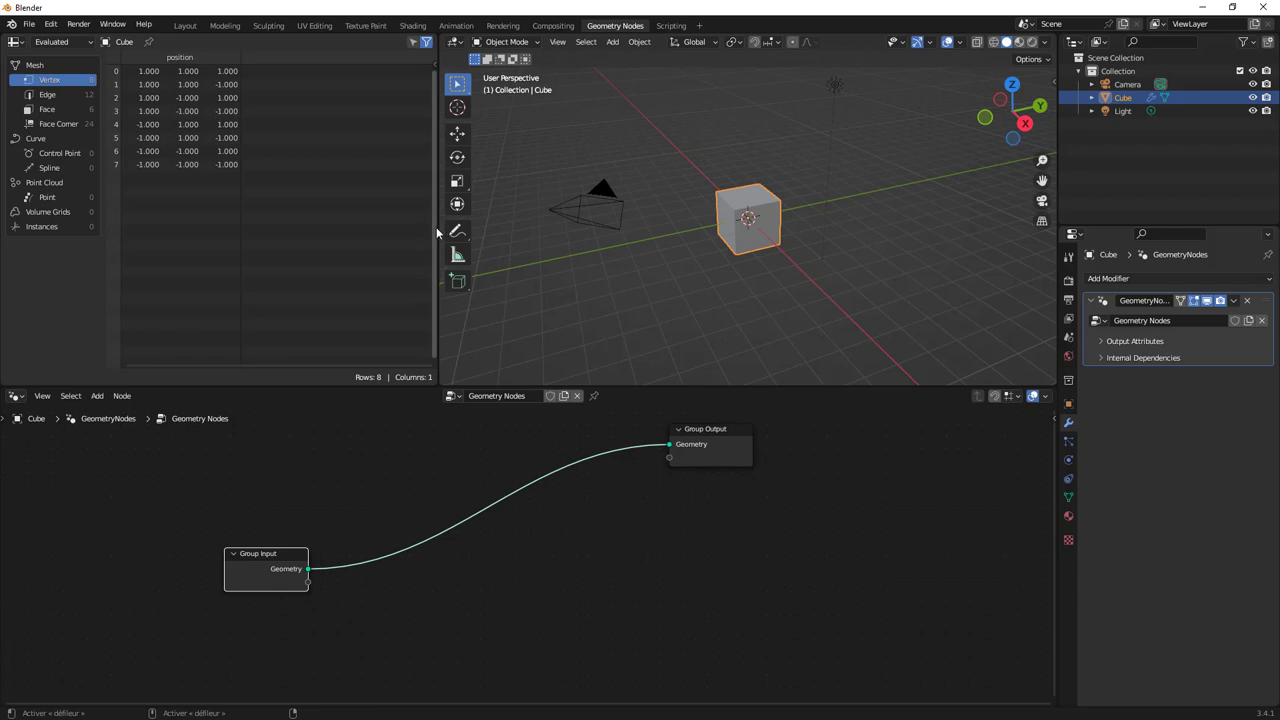
pyautogui.moveTo(437, 232); pyautogui.dragTo(265, 222)
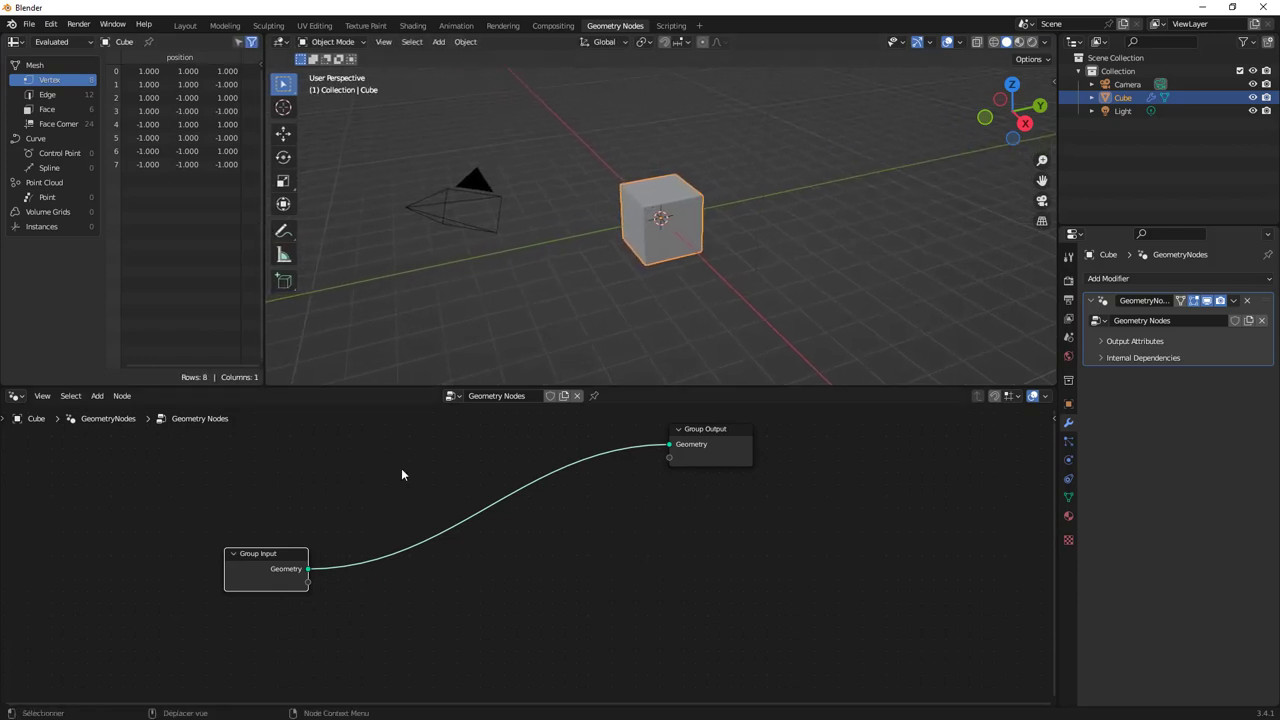
# Step: Add a Bezier Segment node feeding the Group Output
pyautogui.hotkey('shift', 'a')
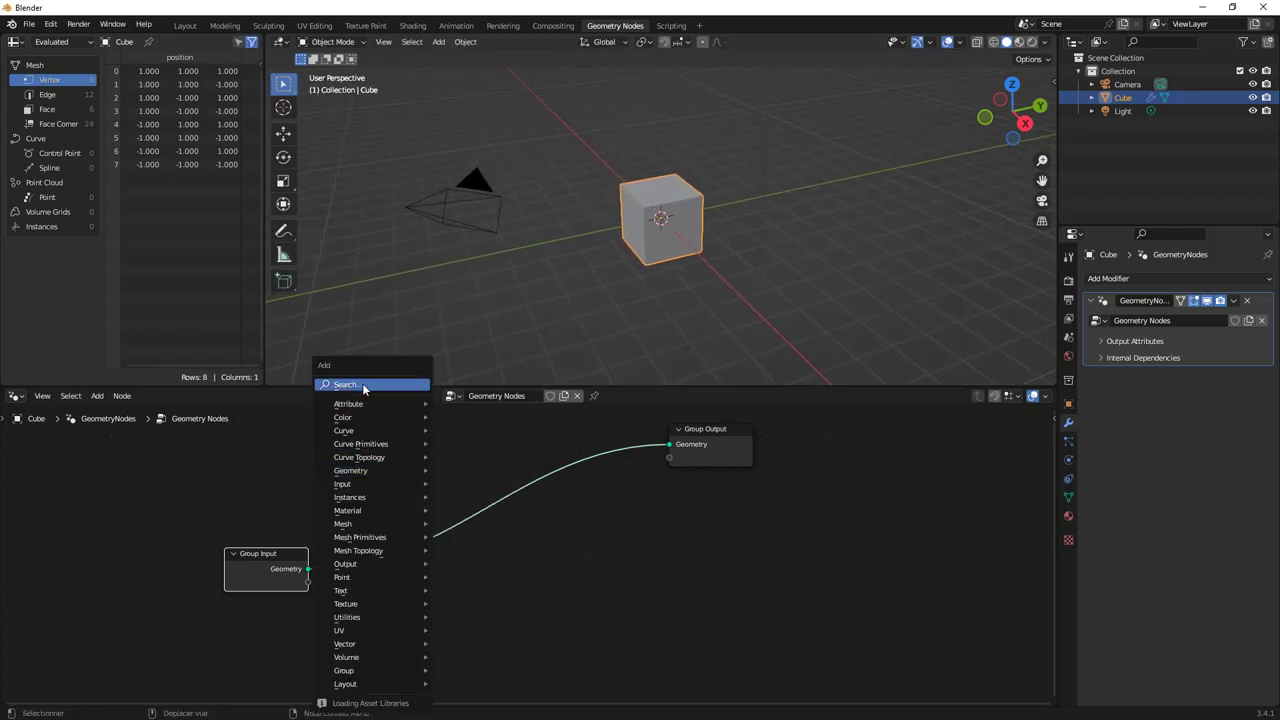
pyautogui.moveTo(343, 524)
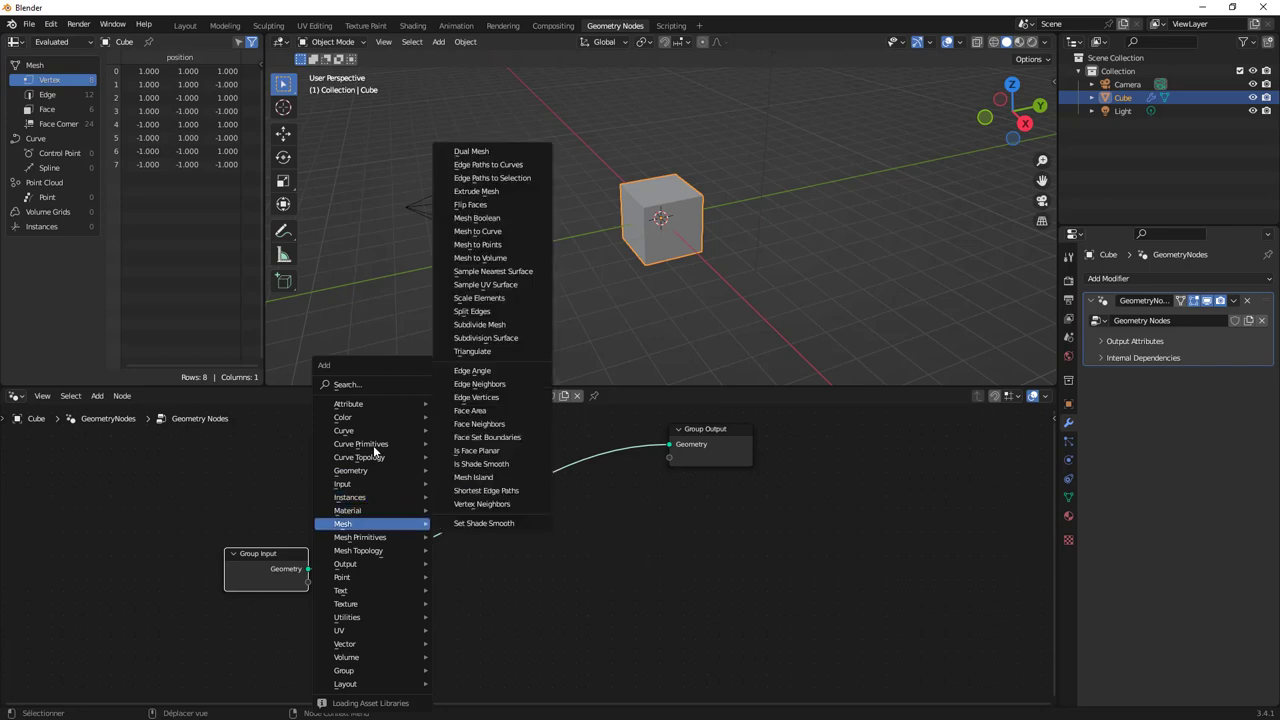
pyautogui.moveTo(360, 444)
pyautogui.click(486, 452)
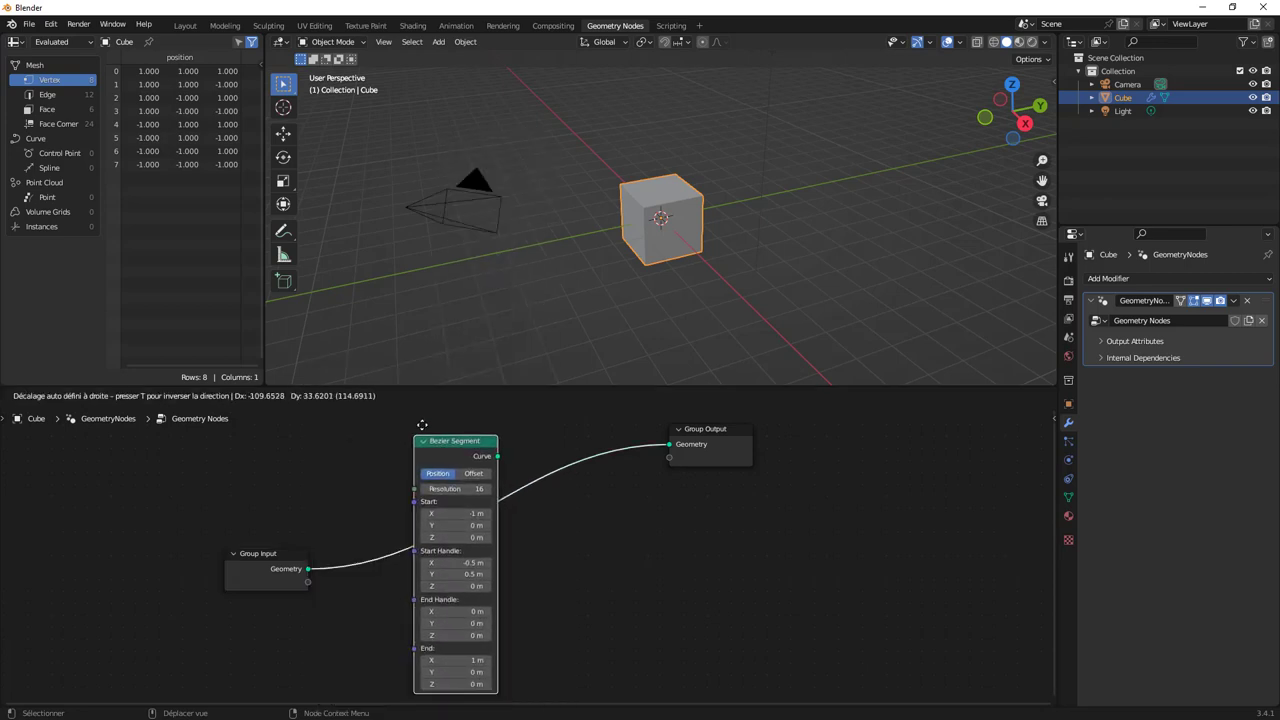
pyautogui.click(434, 450)
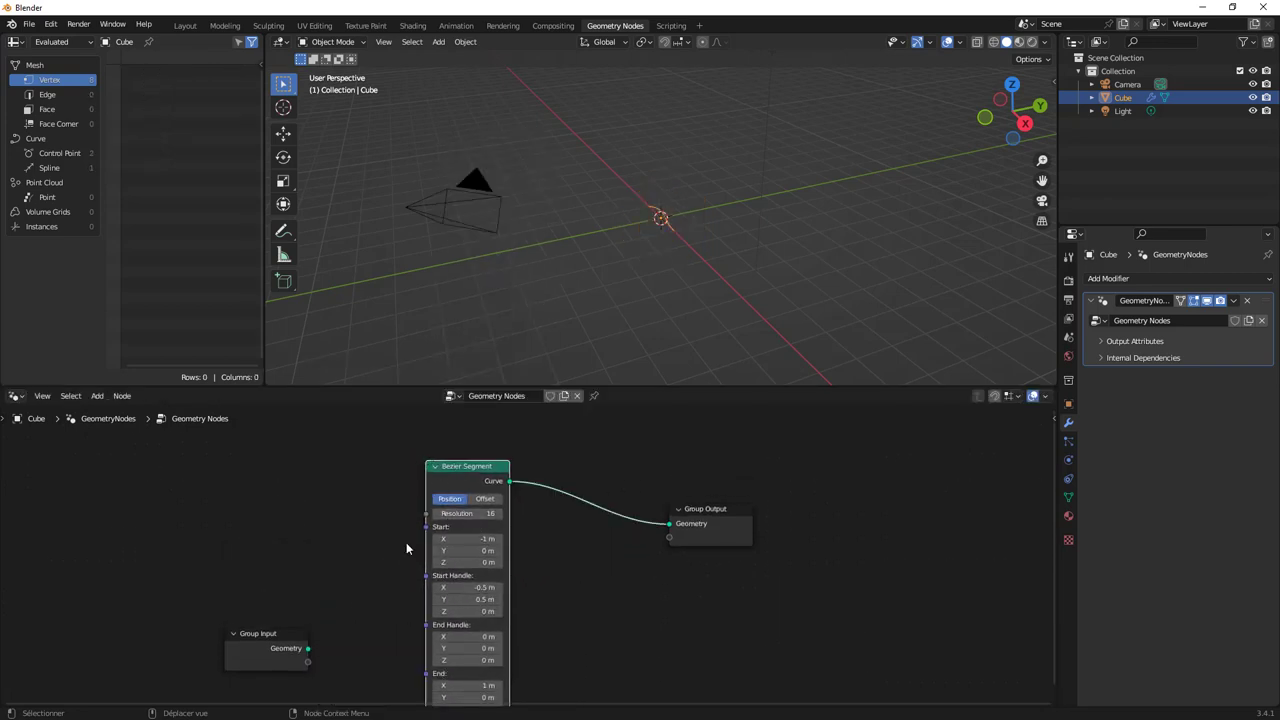
pyautogui.moveTo(406, 548); pyautogui.dragTo(372, 535, button='middle')
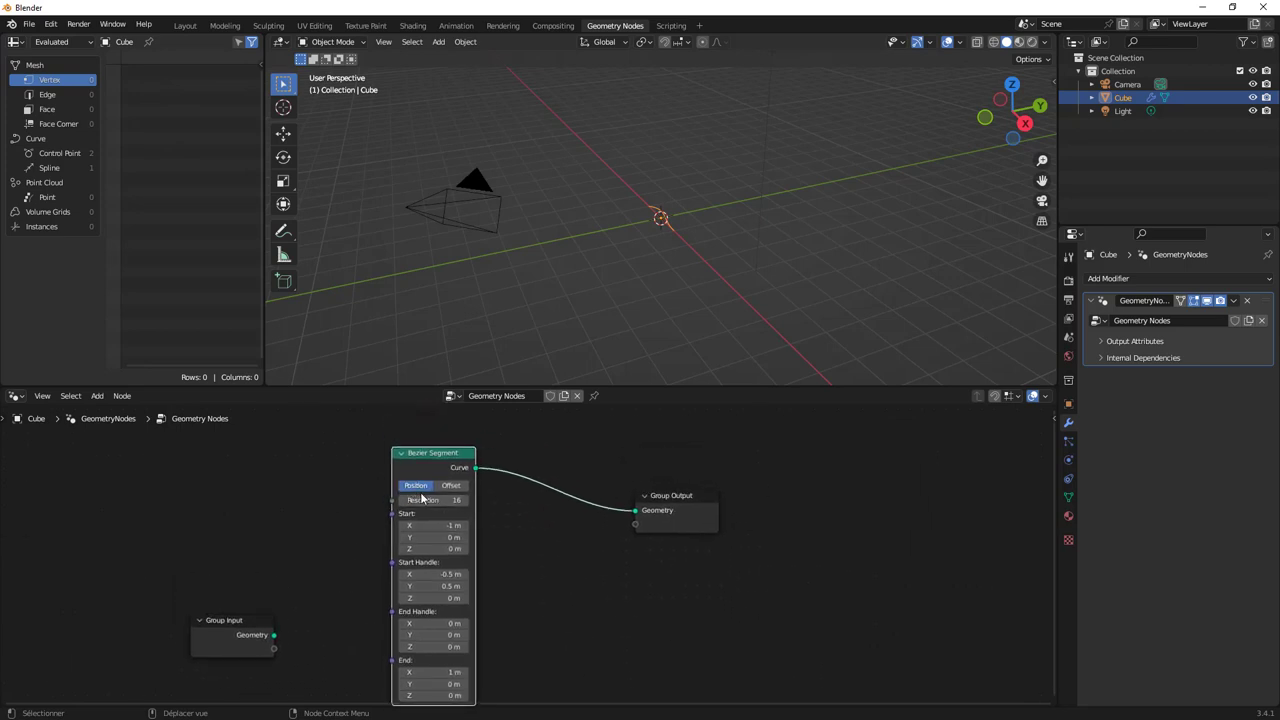
# Step: Set the Bezier Segment node to Offset mode and frame the curve in the 3D view
pyautogui.click(449, 487)
pyautogui.click(416, 486)
pyautogui.click(451, 486)
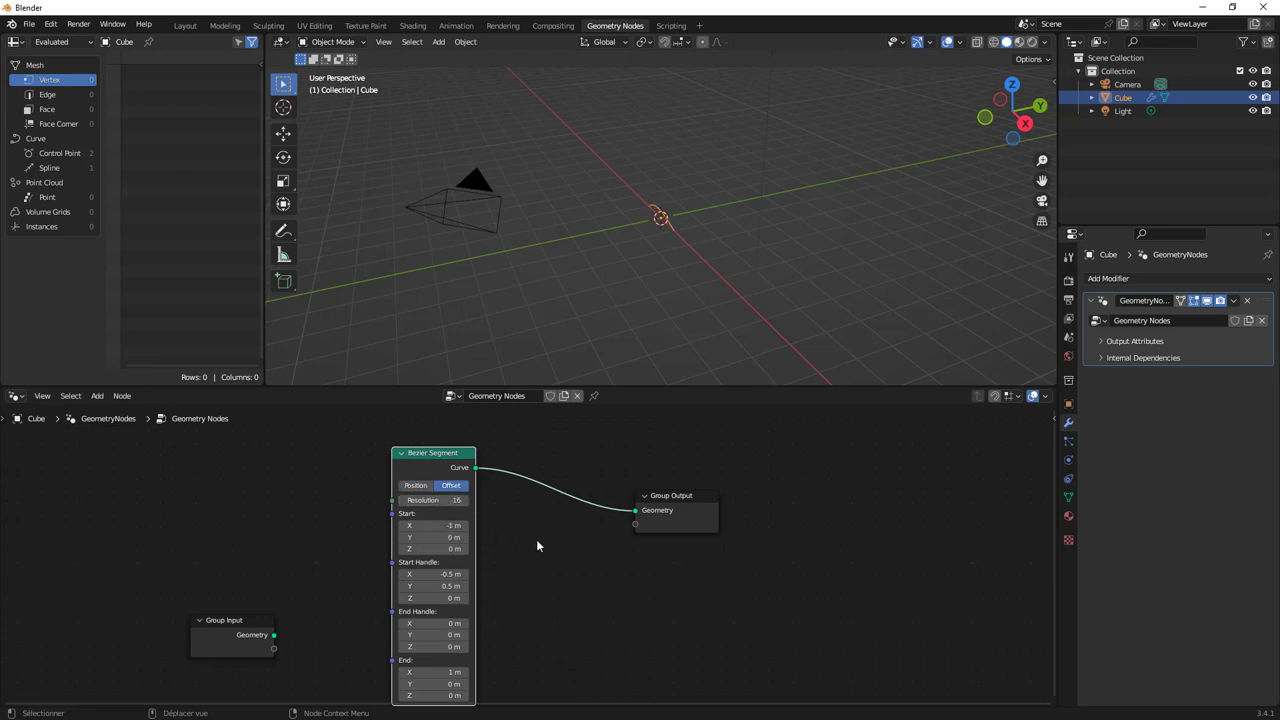
pyautogui.moveTo(537, 543); pyautogui.dragTo(571, 523, button='middle')
pyautogui.moveTo(620, 290); pyautogui.dragTo(693, 240, button='middle')
pyautogui.scroll(2, 692, 232)
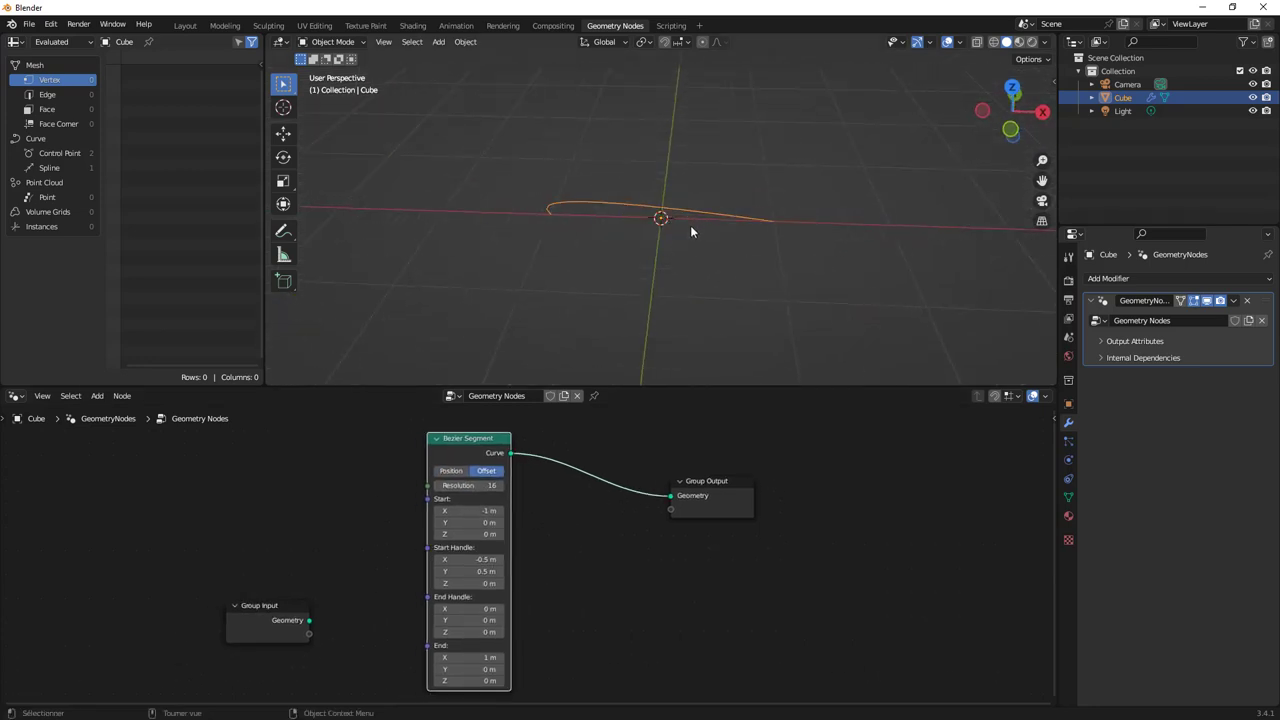
pyautogui.scroll(3, 690, 225)
pyautogui.scroll(3, 688, 214)
pyautogui.scroll(2, 685, 246)
pyautogui.scroll(-1, 685, 266)
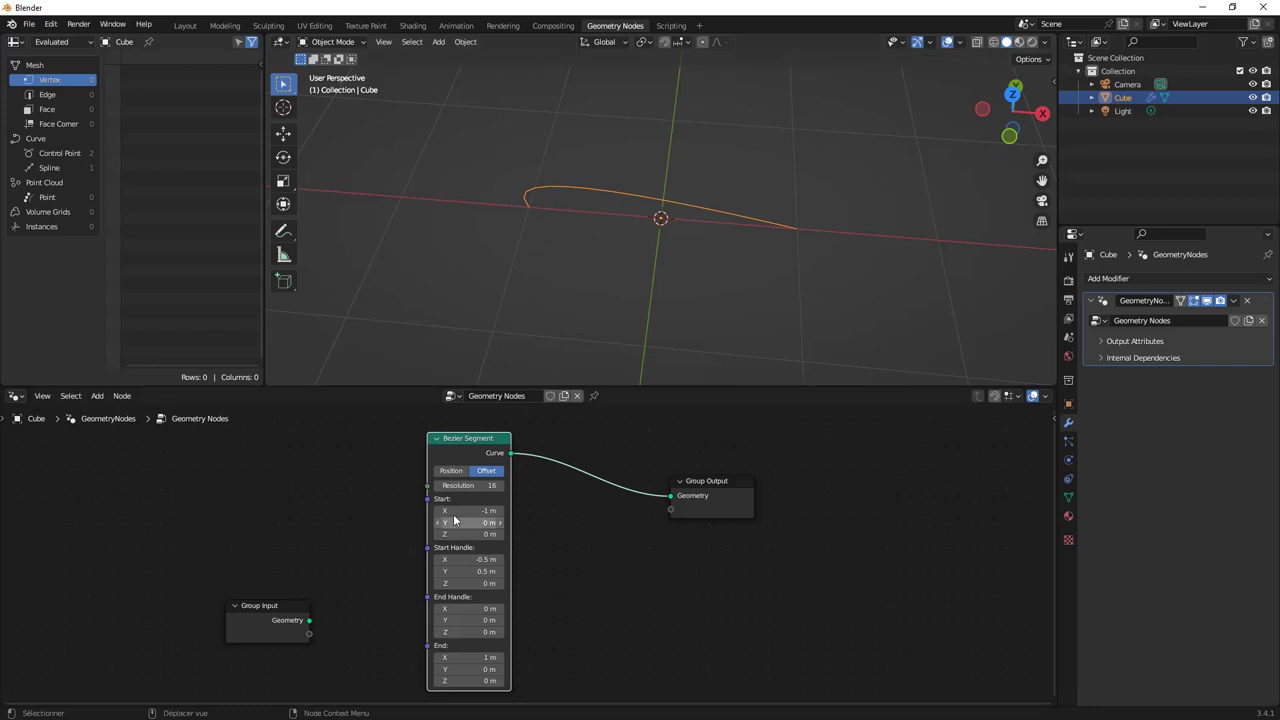
# Step: Set the segment Start to X -2 m, Y -0.2 m and Start Handle X to 0.7 m
pyautogui.moveTo(465, 511); pyautogui.dragTo(440, 522)
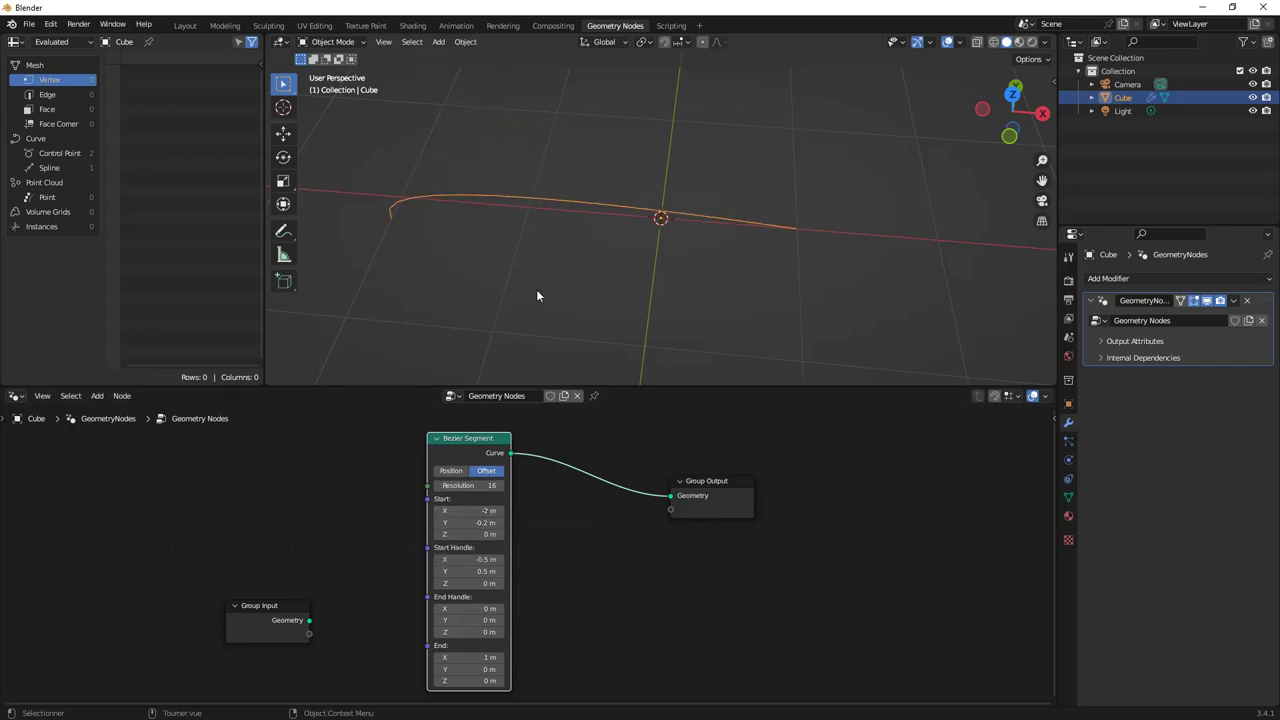
pyautogui.moveTo(447, 560); pyautogui.dragTo(470, 560)
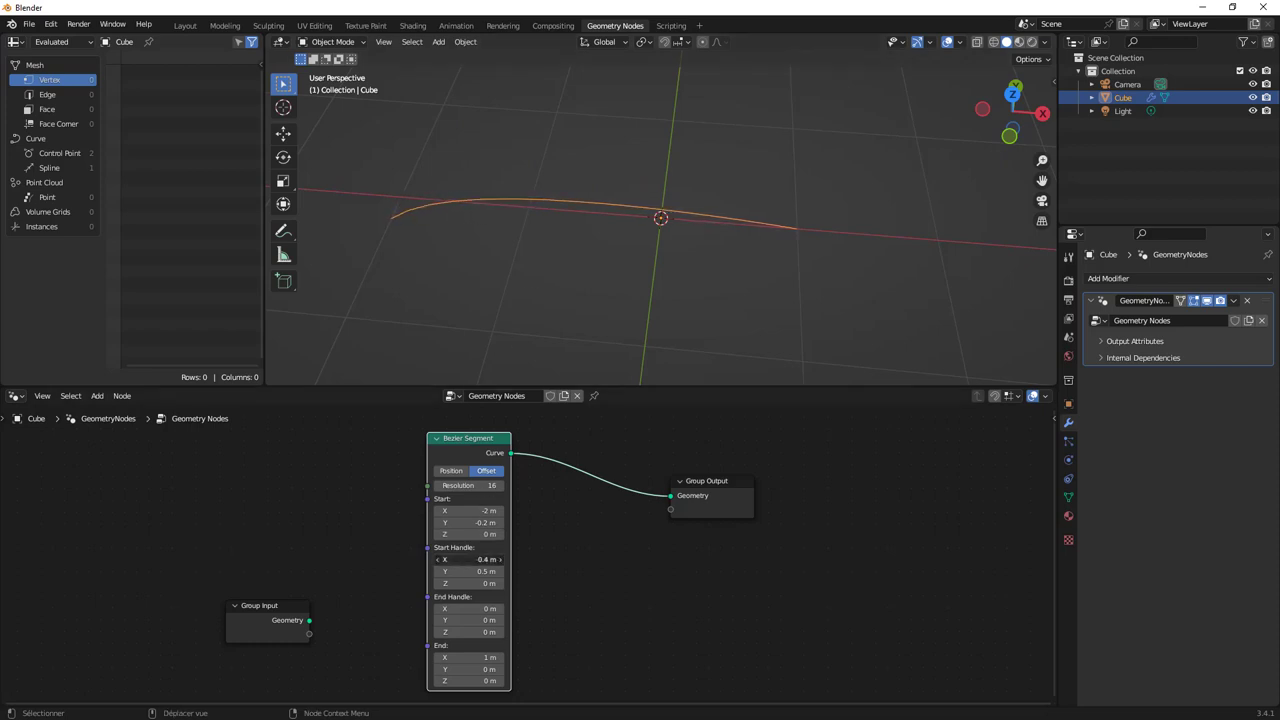
pyautogui.moveTo(558, 555); pyautogui.dragTo(463, 551, button='middle')
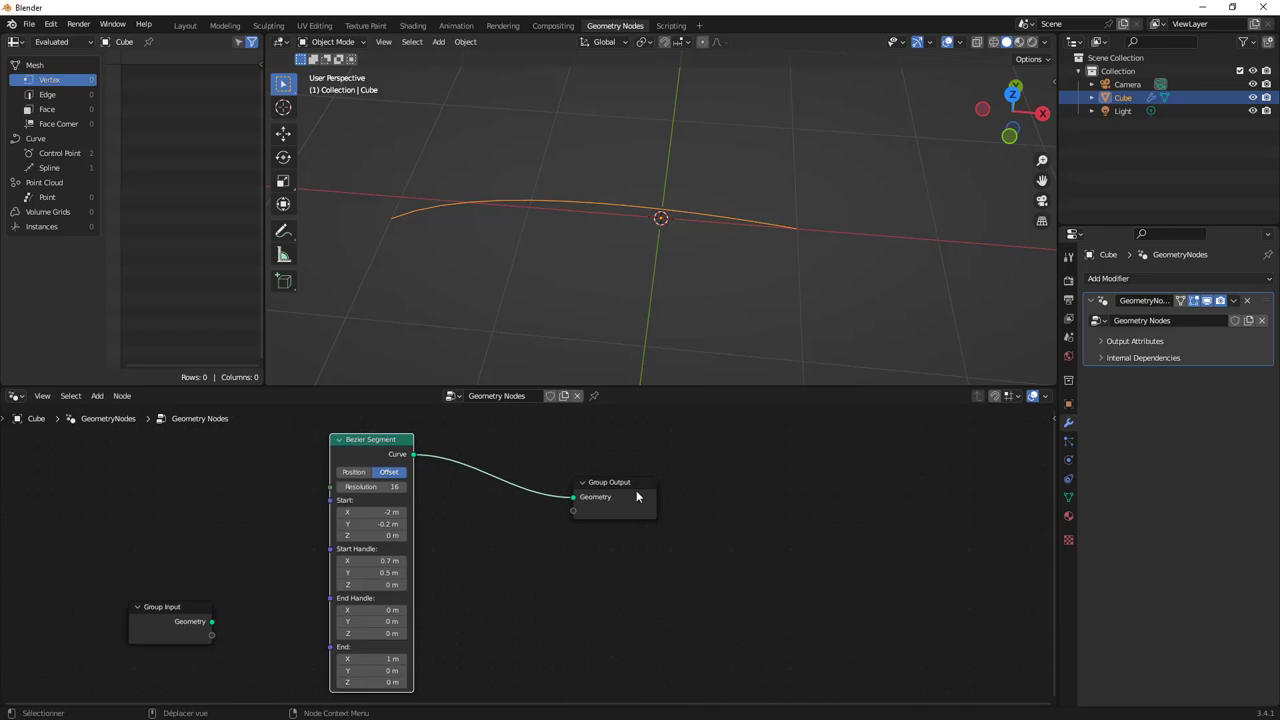
pyautogui.moveTo(636, 490); pyautogui.dragTo(791, 445)
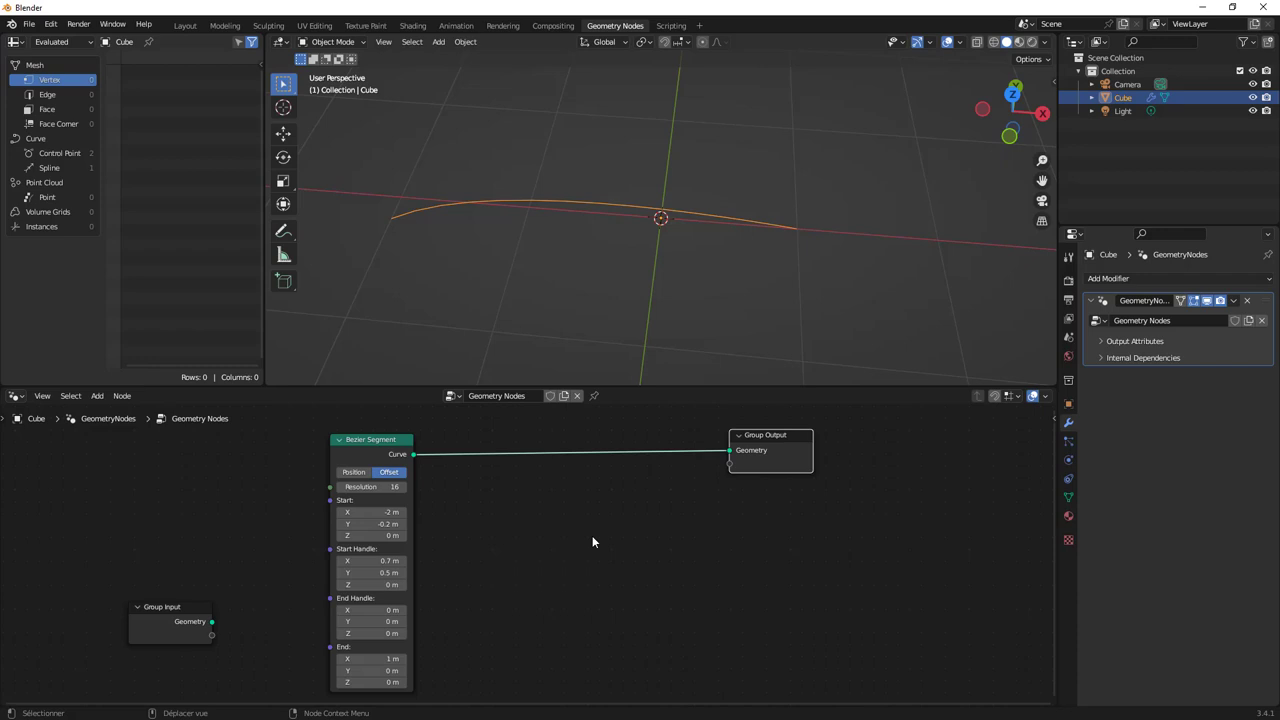
# Step: Insert an Instance on Points node into the Bezier Segment-to-output link
pyautogui.hotkey('shift', 'a')
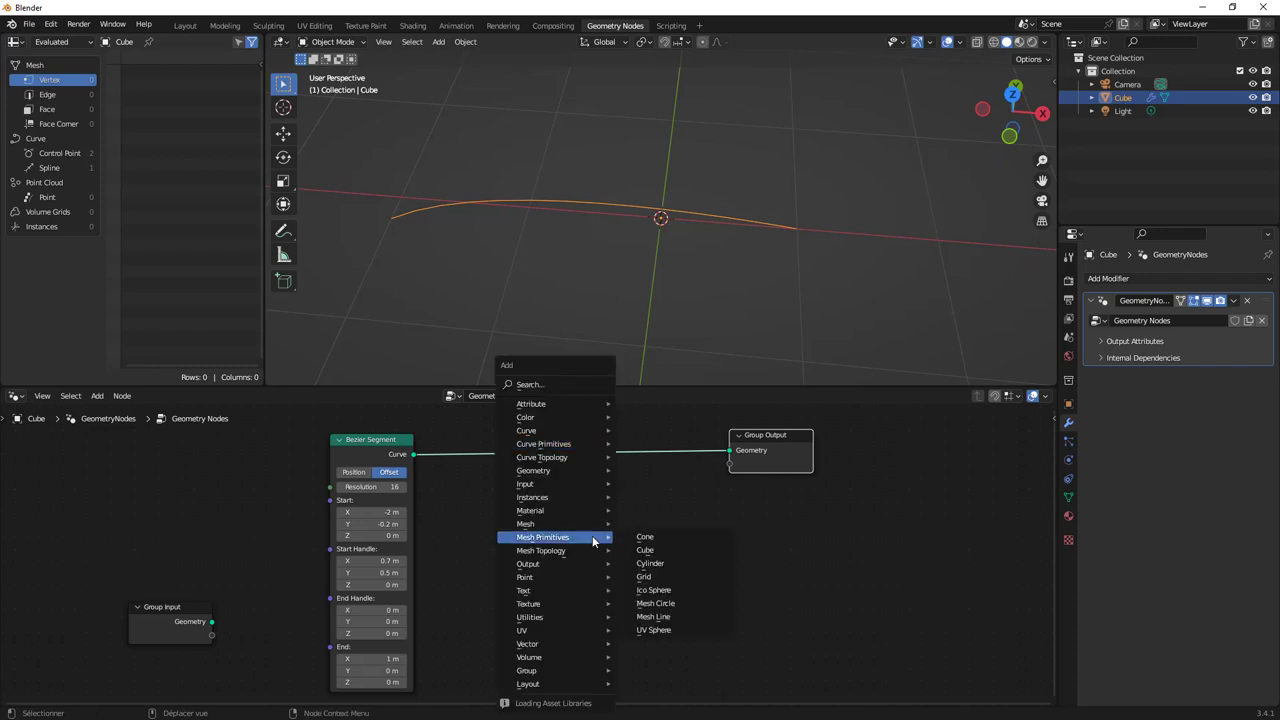
pyautogui.click(566, 386)
pyautogui.write('i')
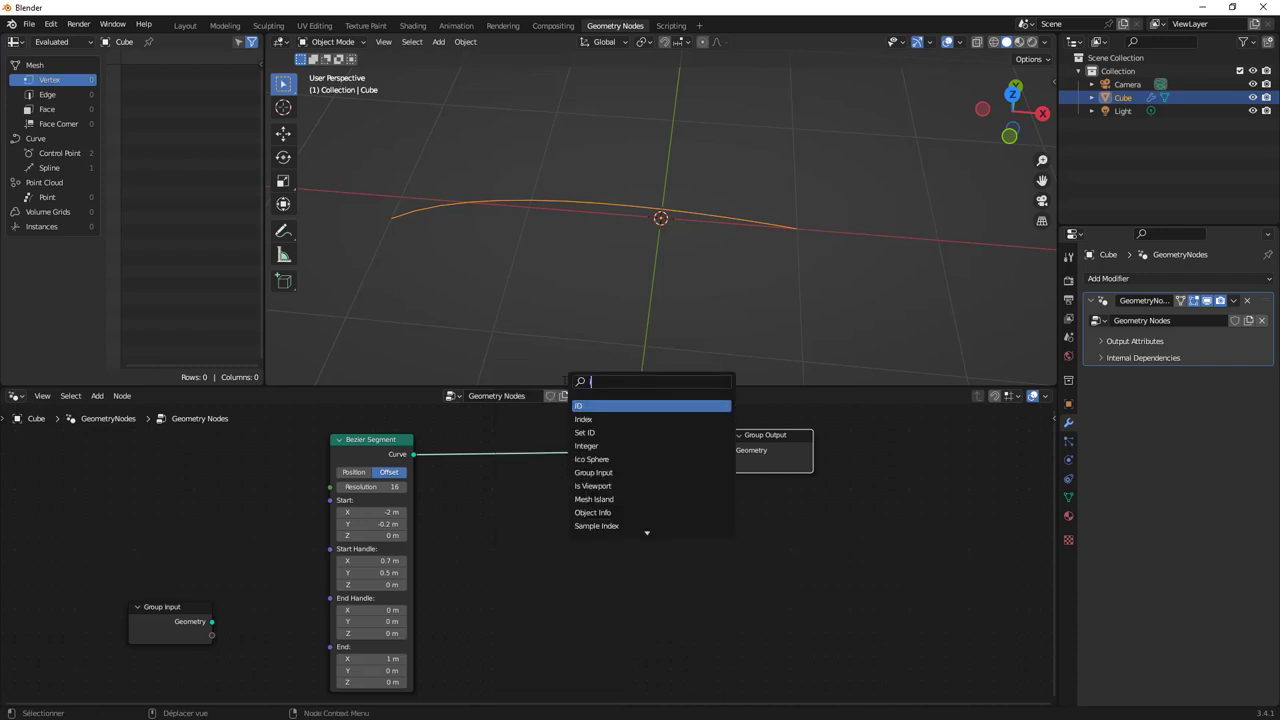
pyautogui.write('nstance')
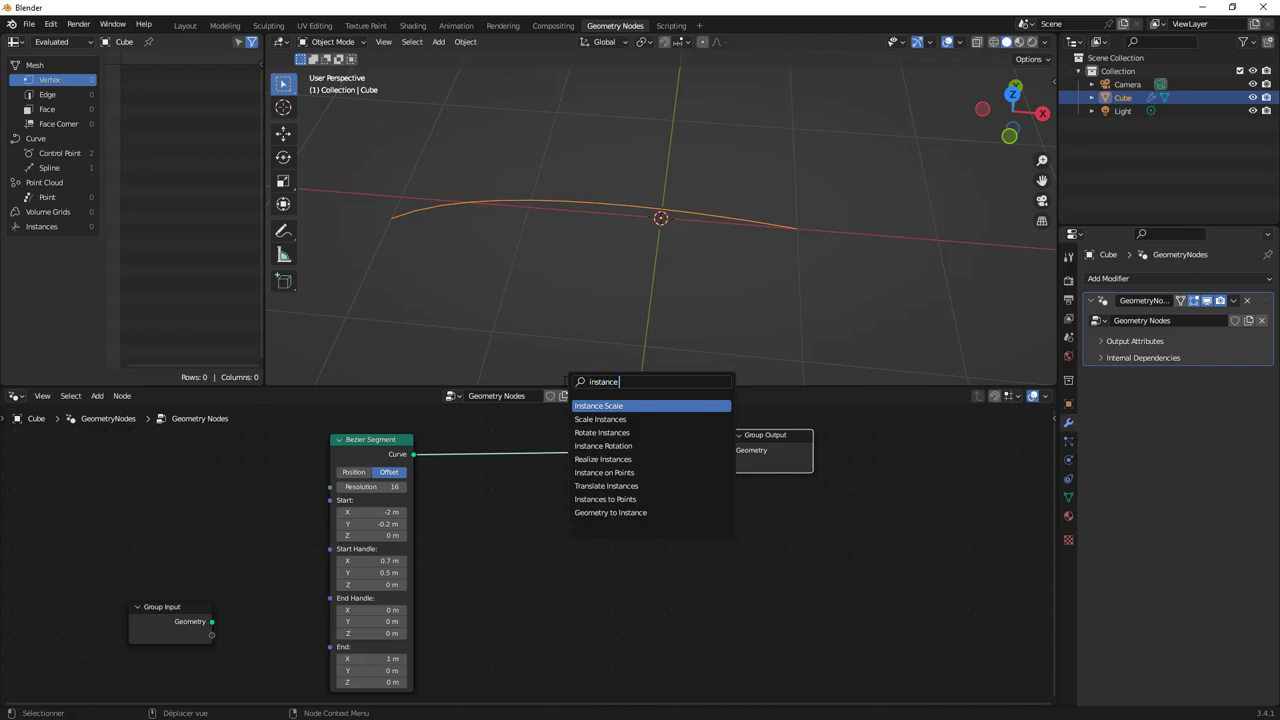
pyautogui.press('Down')
pyautogui.press('Down')
pyautogui.press('Down')
pyautogui.press('Down')
pyautogui.press('Return')
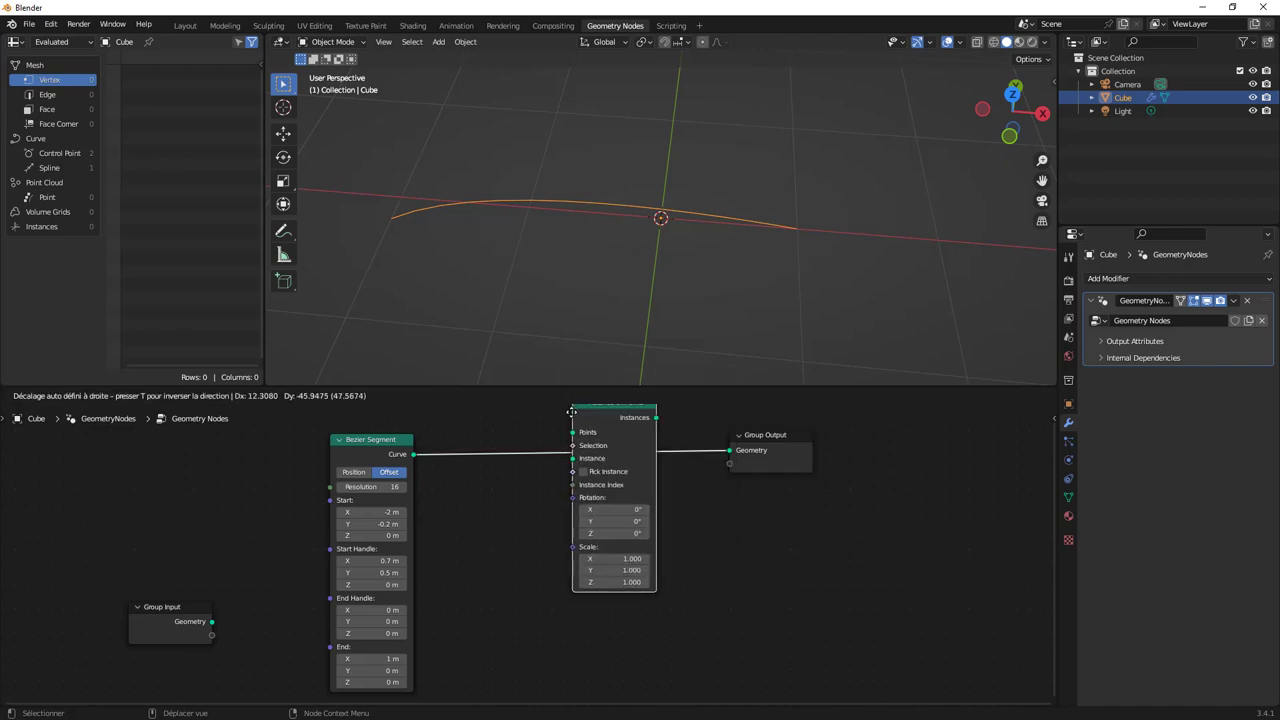
pyautogui.click(596, 399)
# Step: Rearrange the nodes and list the two instances' positions in a widened spreadsheet
pyautogui.scroll(-1, 575, 510)
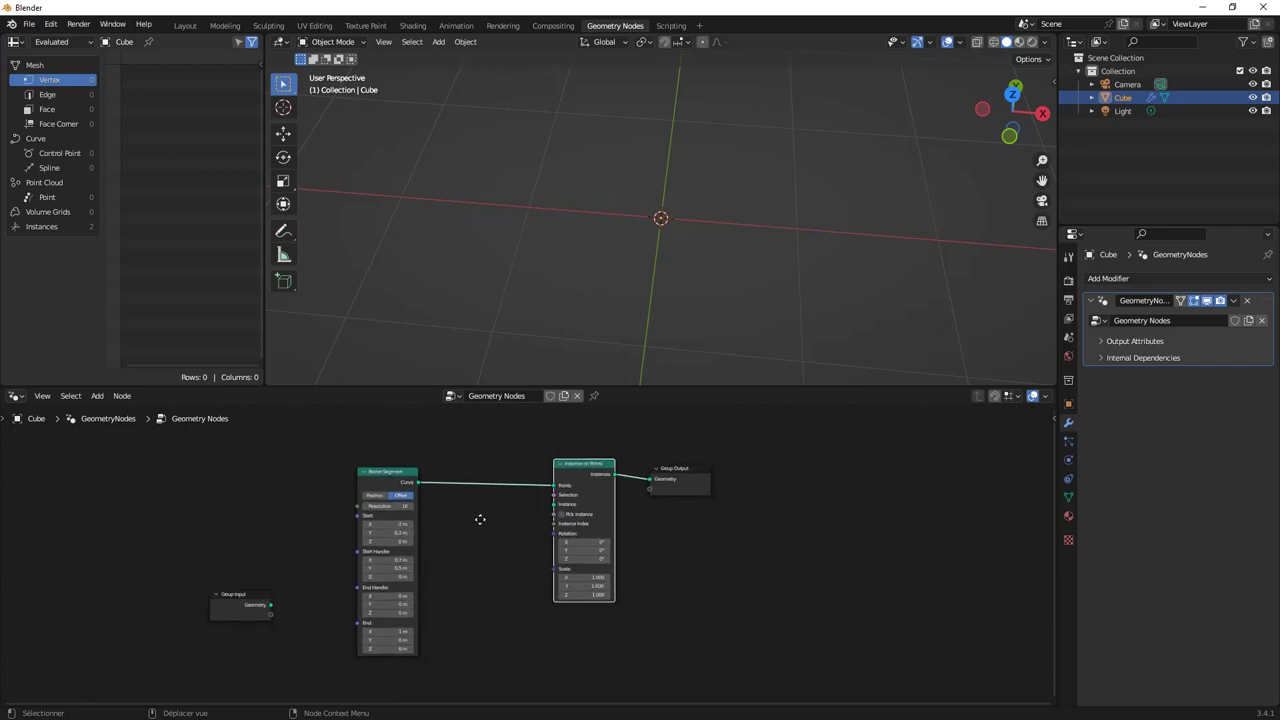
pyautogui.scroll(-1, 585, 495)
pyautogui.moveTo(617, 468); pyautogui.dragTo(680, 420)
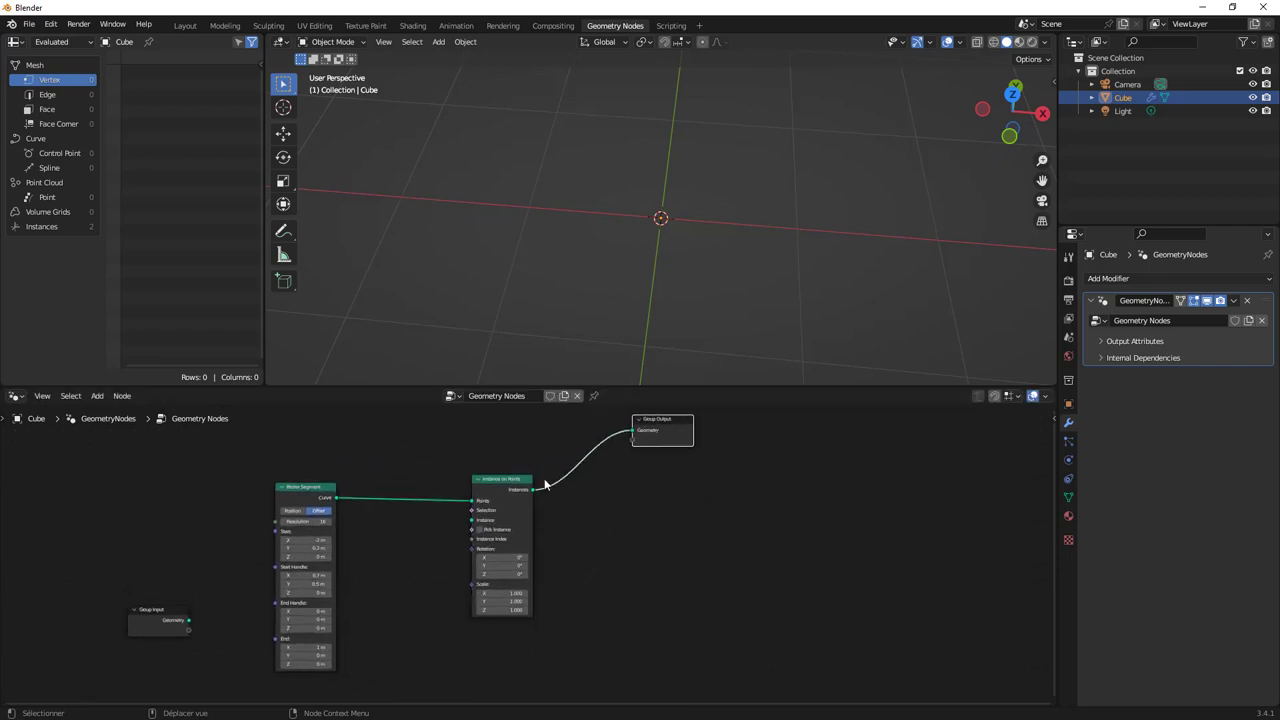
pyautogui.moveTo(505, 480); pyautogui.dragTo(553, 480)
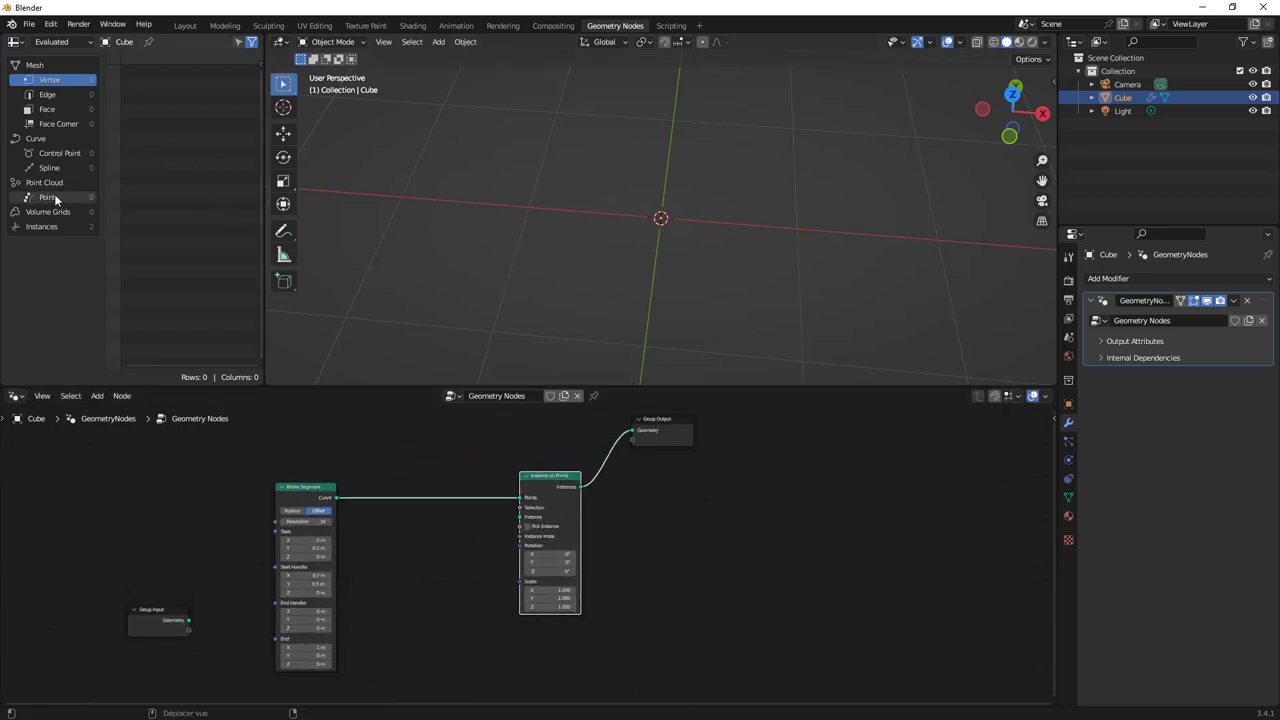
pyautogui.click(50, 227)
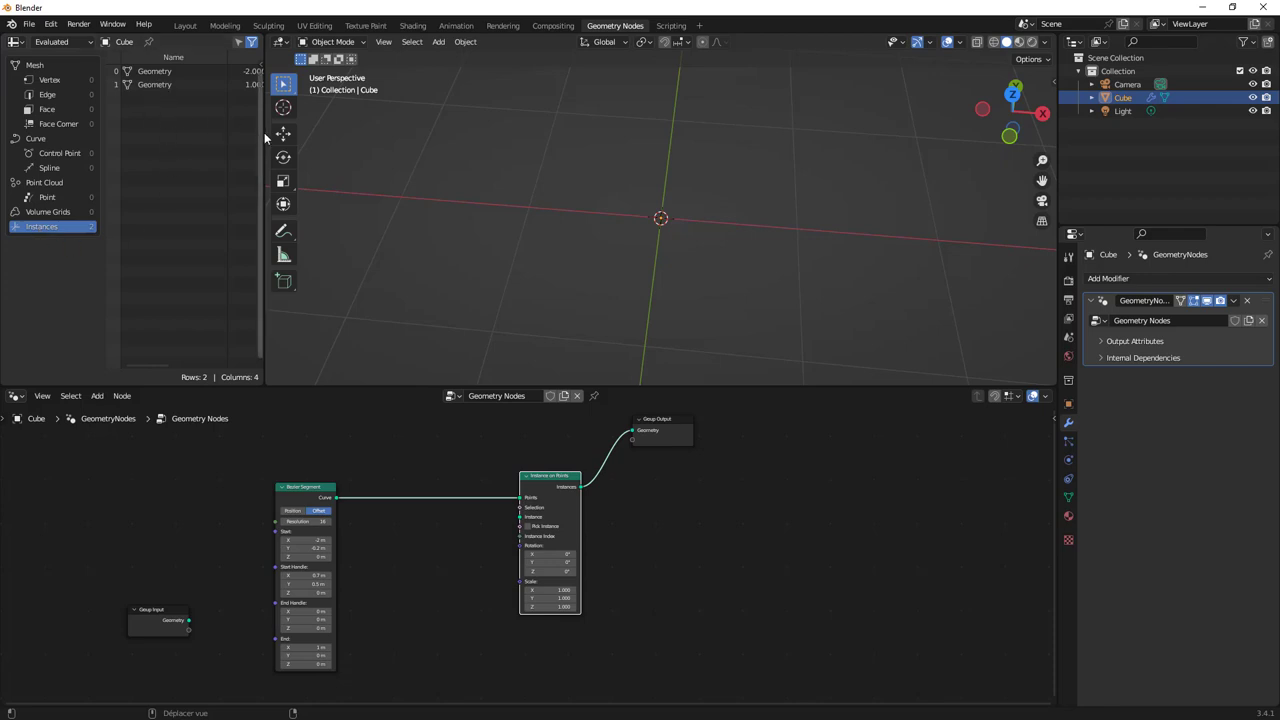
pyautogui.moveTo(265, 133); pyautogui.dragTo(402, 132)
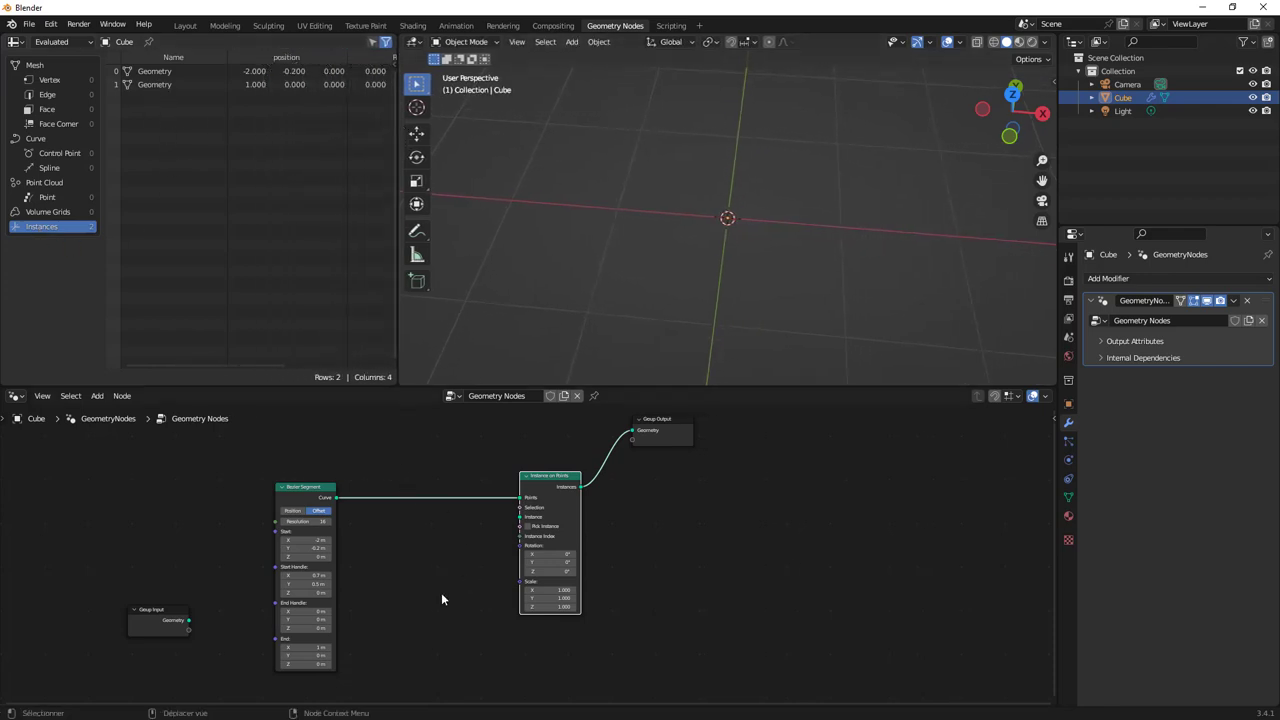
# Step: Add a Curve Circle node and a duplicate of it below the chain
pyautogui.hotkey('shift', 'a')
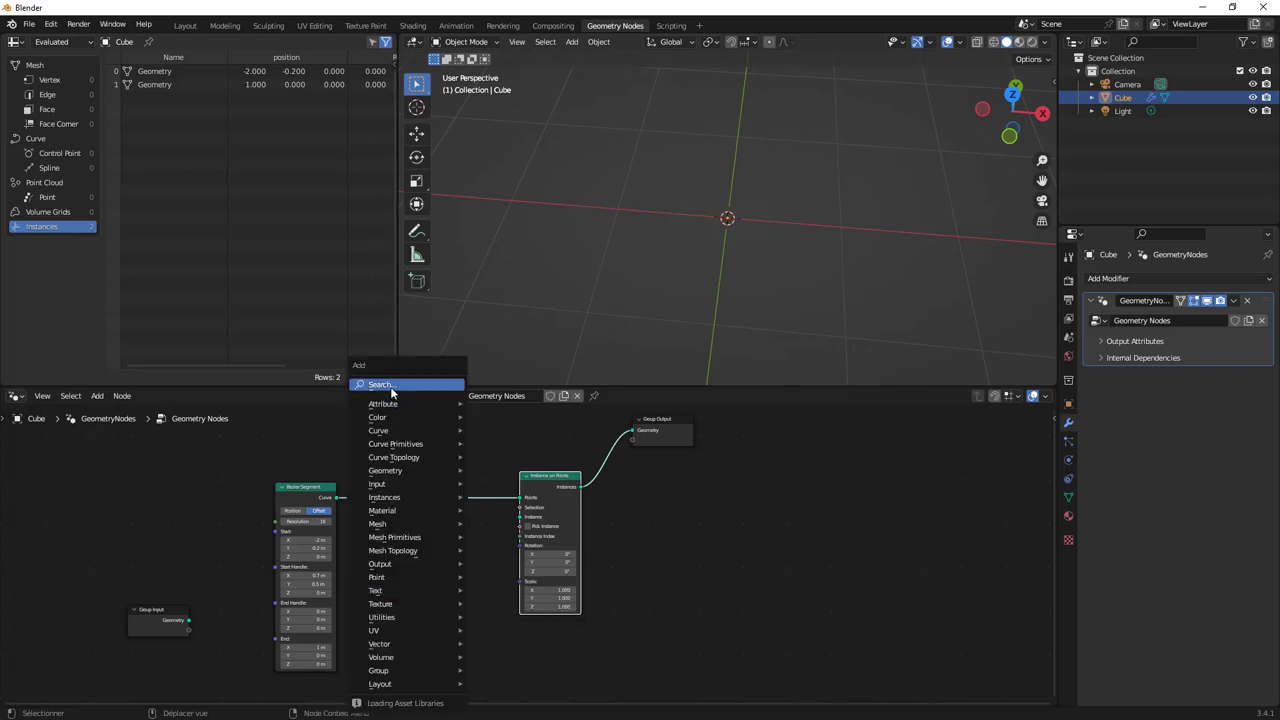
pyautogui.moveTo(396, 443)
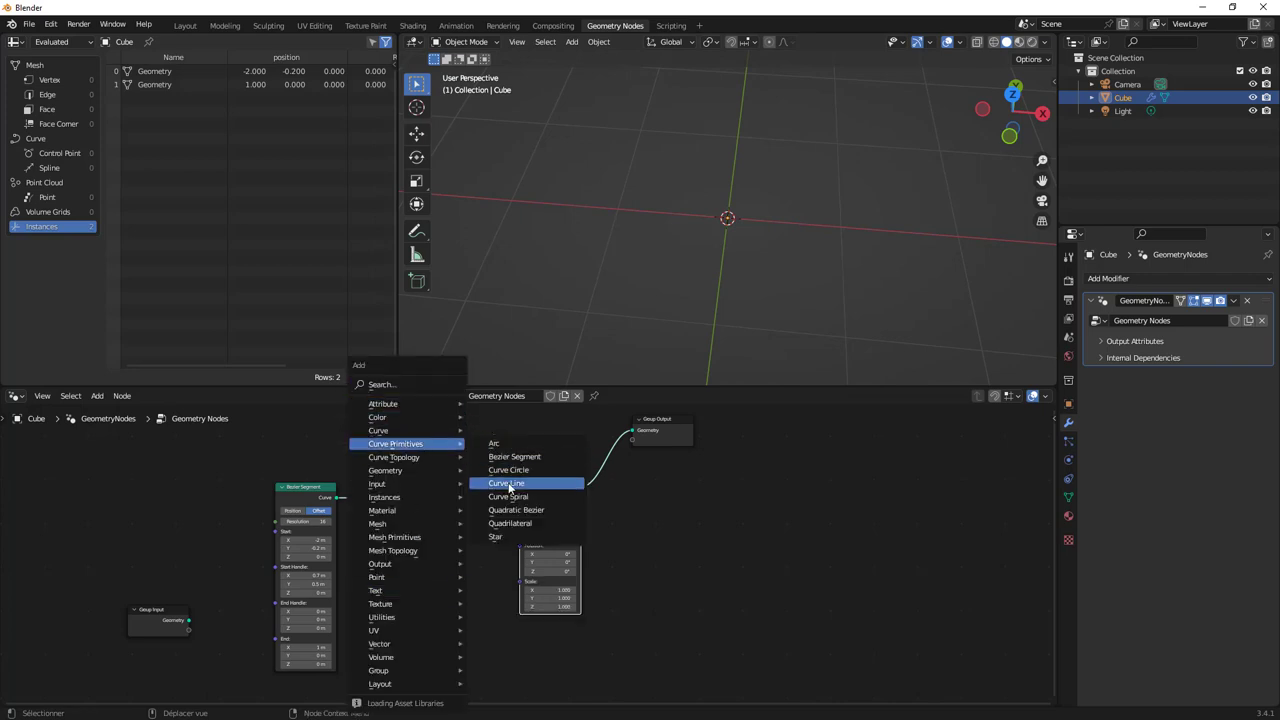
pyautogui.click(509, 470)
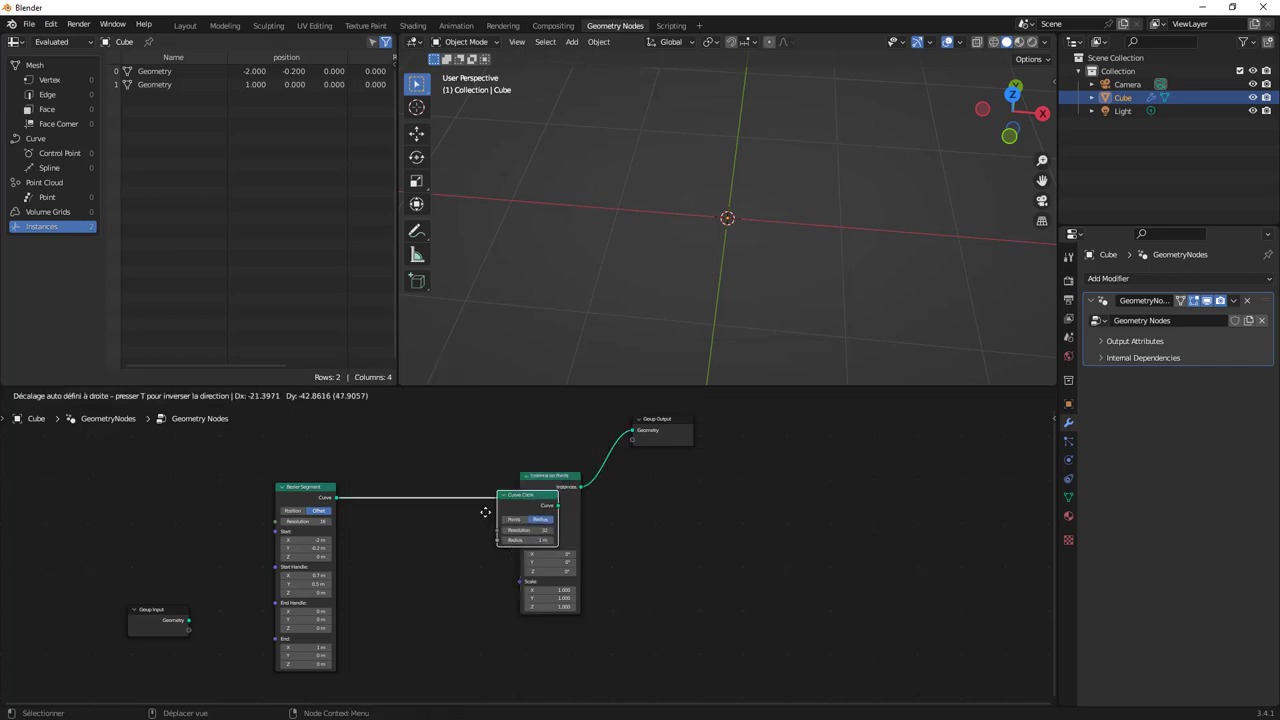
pyautogui.click(296, 679)
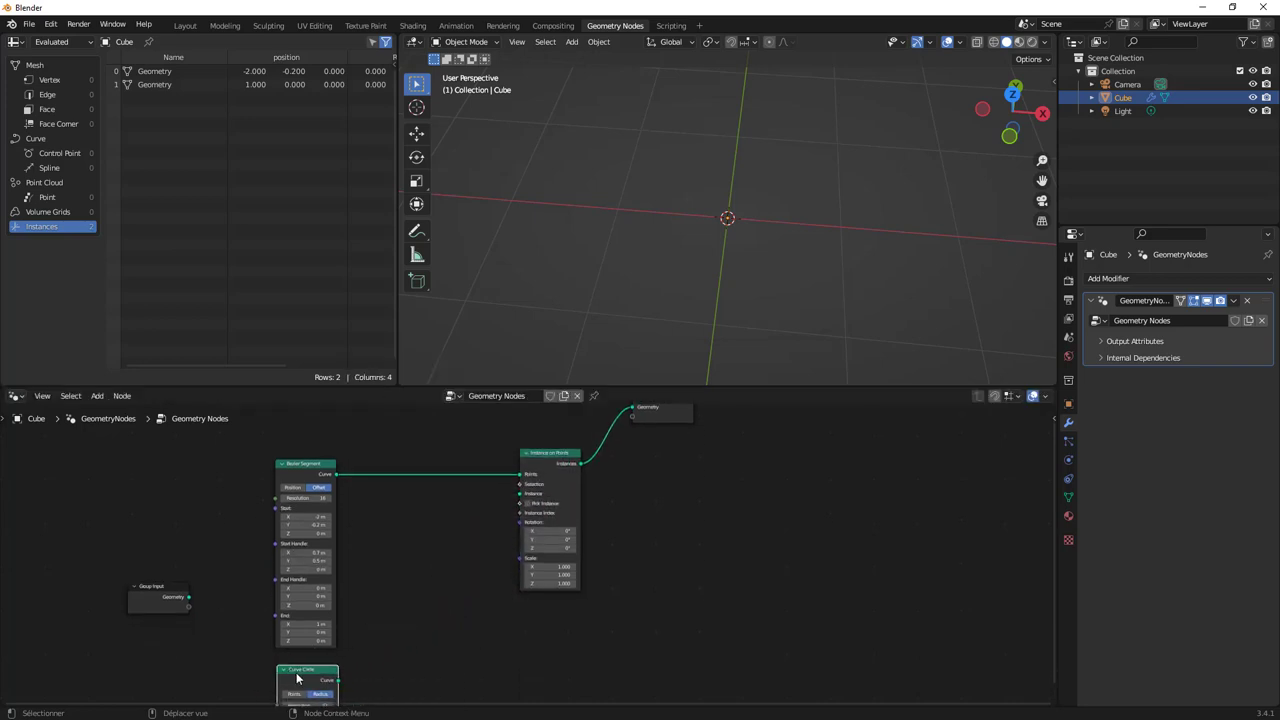
pyautogui.hotkey('shift', 'd')
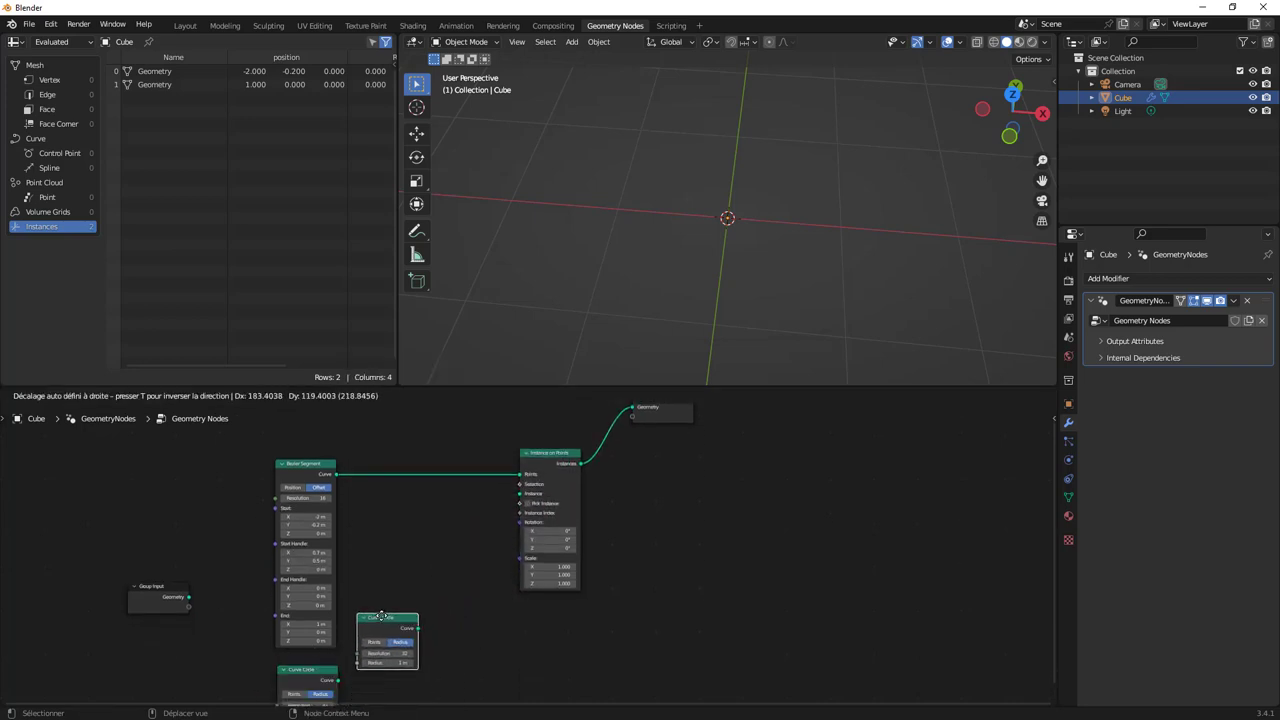
pyautogui.click(379, 614)
# Step: Connect the circle's Curve output to the Instance socket of Instance on Points and tidy the nodes
pyautogui.moveTo(417, 627); pyautogui.dragTo(515, 500)
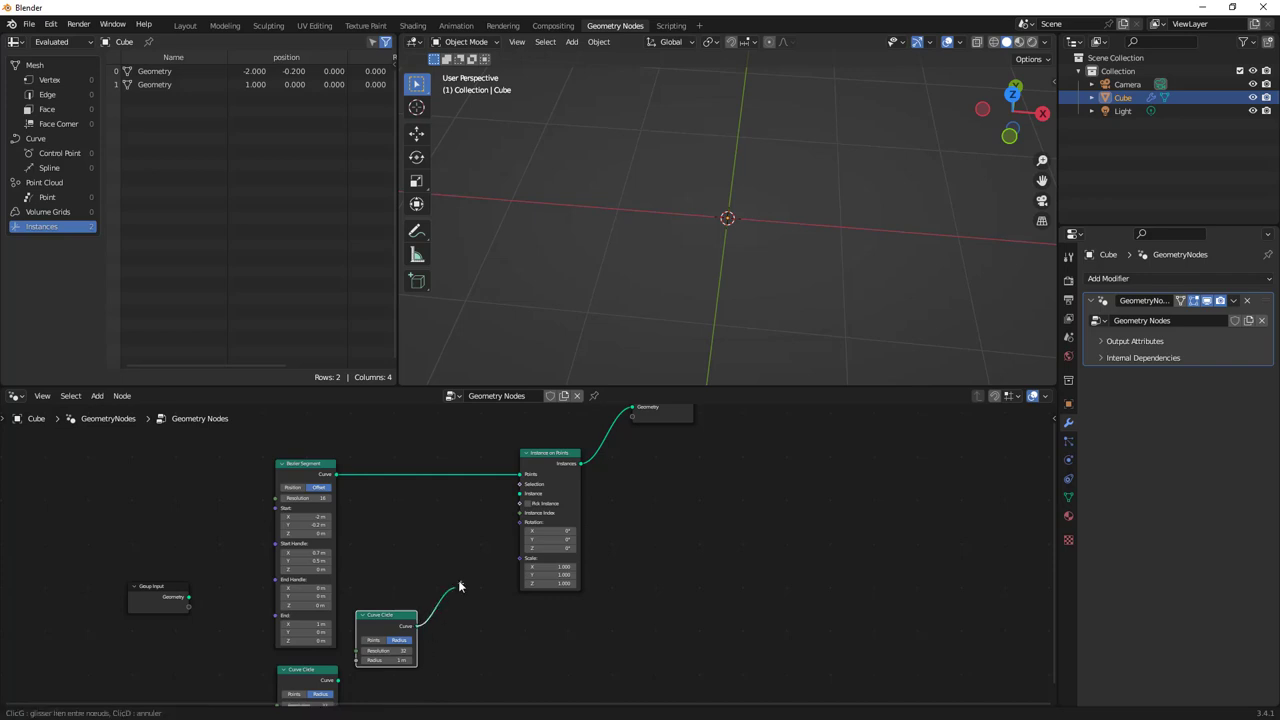
pyautogui.scroll(1, 508, 560)
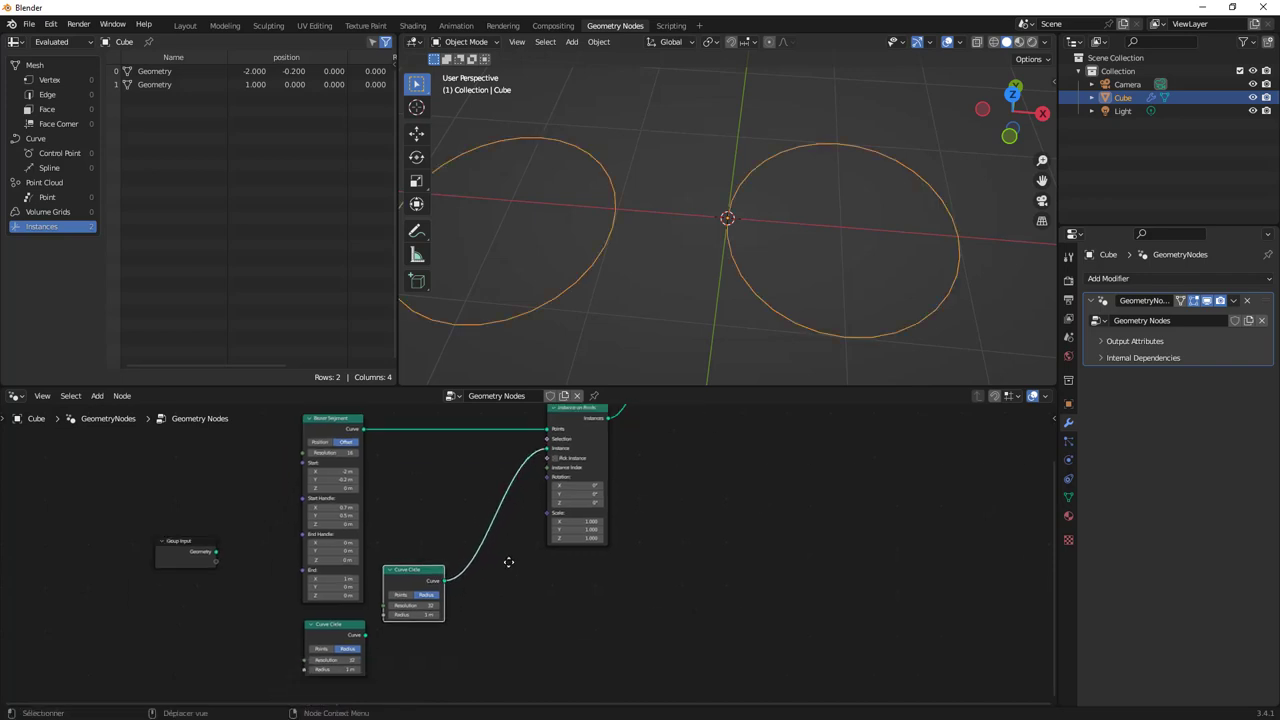
pyautogui.scroll(1, 543, 531)
pyautogui.scroll(1, 457, 634)
pyautogui.scroll(1, 434, 602)
pyautogui.scroll(-1, 434, 602)
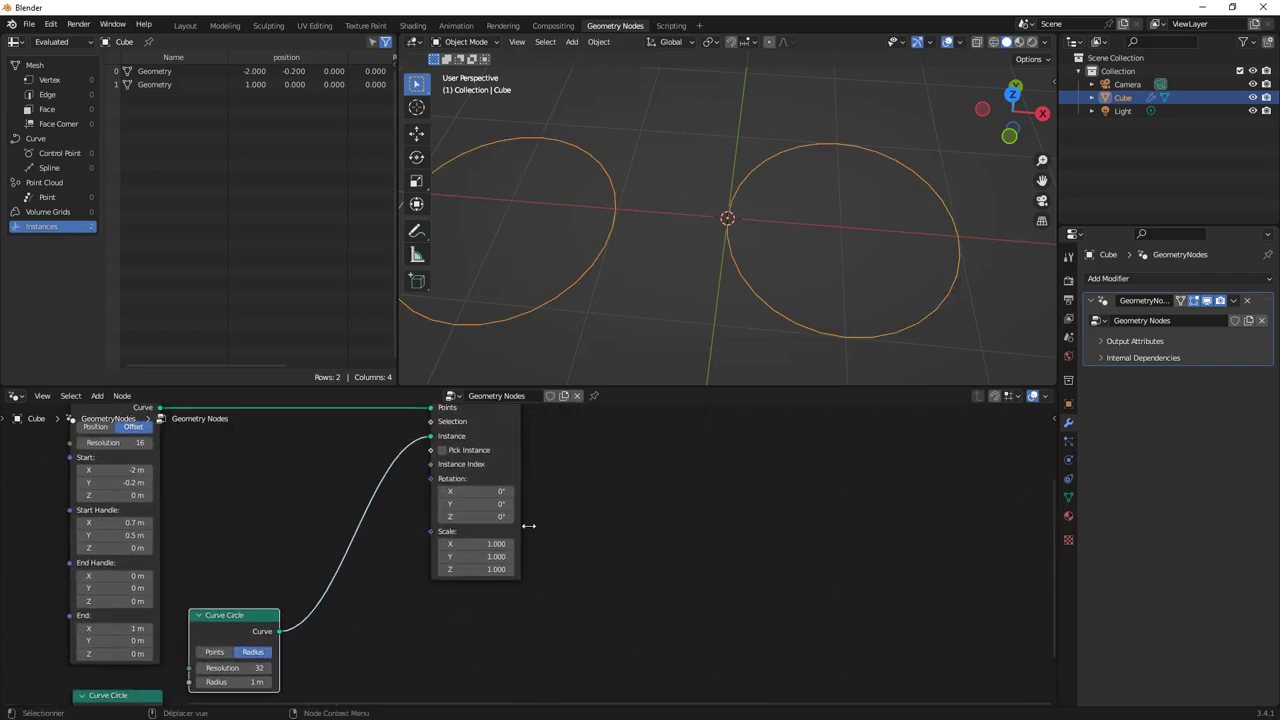
pyautogui.moveTo(434, 602)
pyautogui.mouseDown(button='middle')
pyautogui.moveTo(588, 486)
pyautogui.moveTo(474, 538)
pyautogui.mouseUp(button='middle')
pyautogui.moveTo(533, 432); pyautogui.dragTo(686, 418)
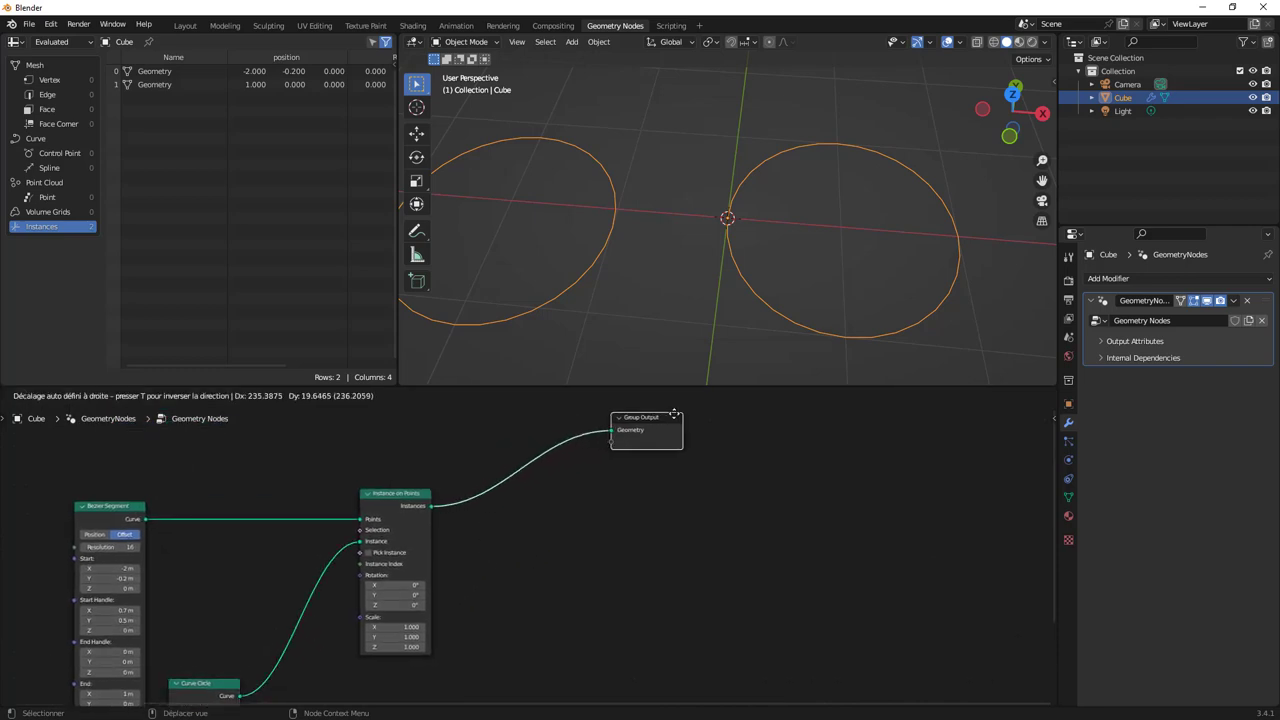
pyautogui.moveTo(417, 500); pyautogui.dragTo(567, 473)
pyautogui.moveTo(350, 680); pyautogui.dragTo(439, 622, button='middle')
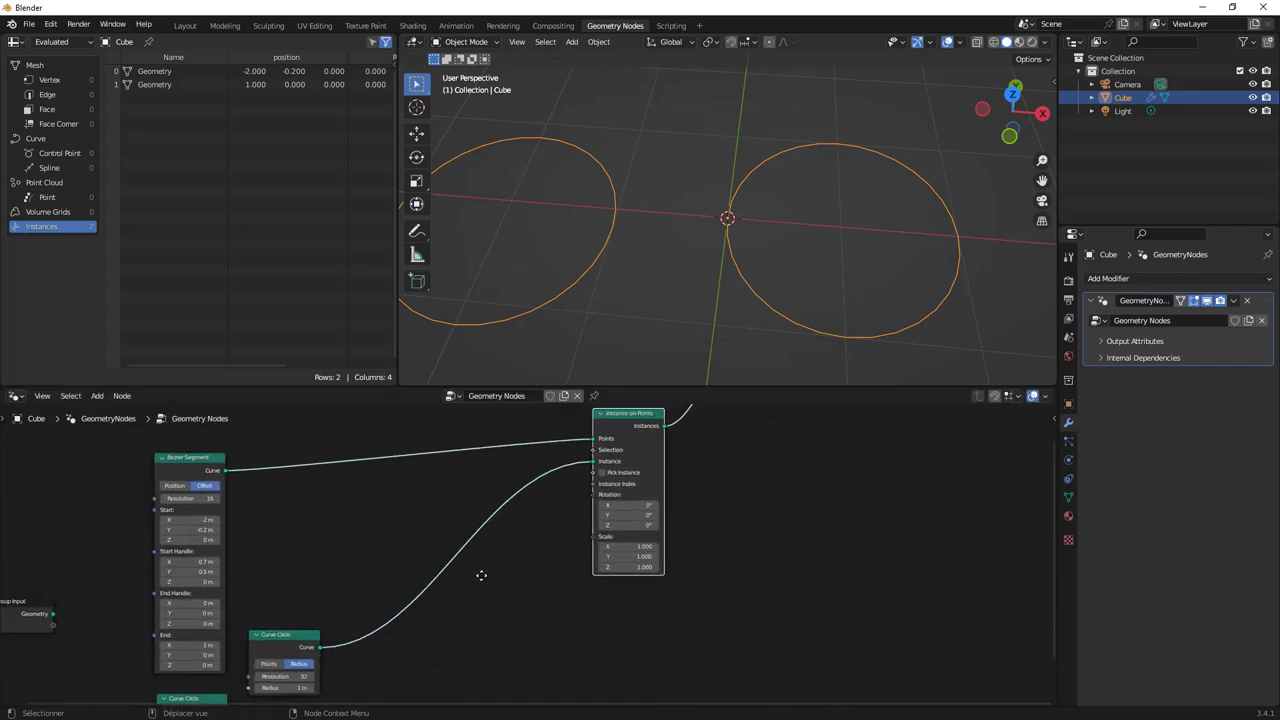
# Step: Insert a Curve to Mesh node into the circle-to-instance link
pyautogui.hotkey('shift', 'a')
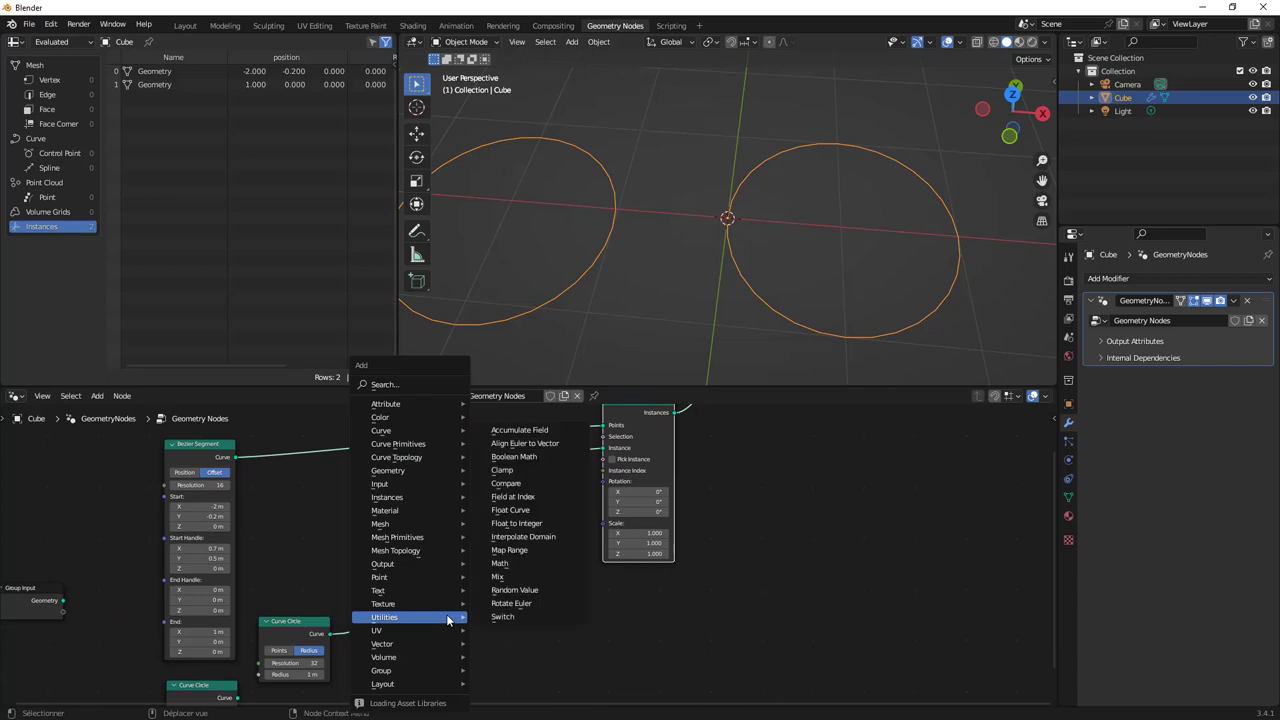
pyautogui.click(385, 384)
pyautogui.write('curve')
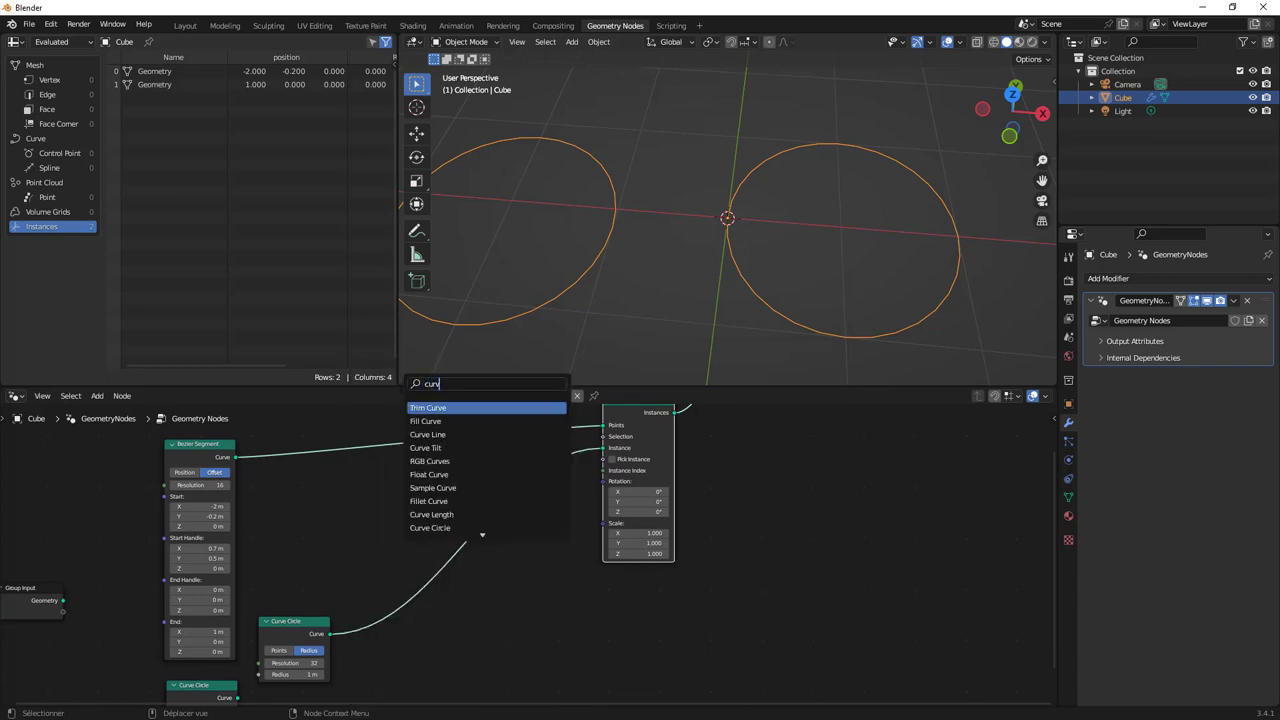
pyautogui.write(' to')
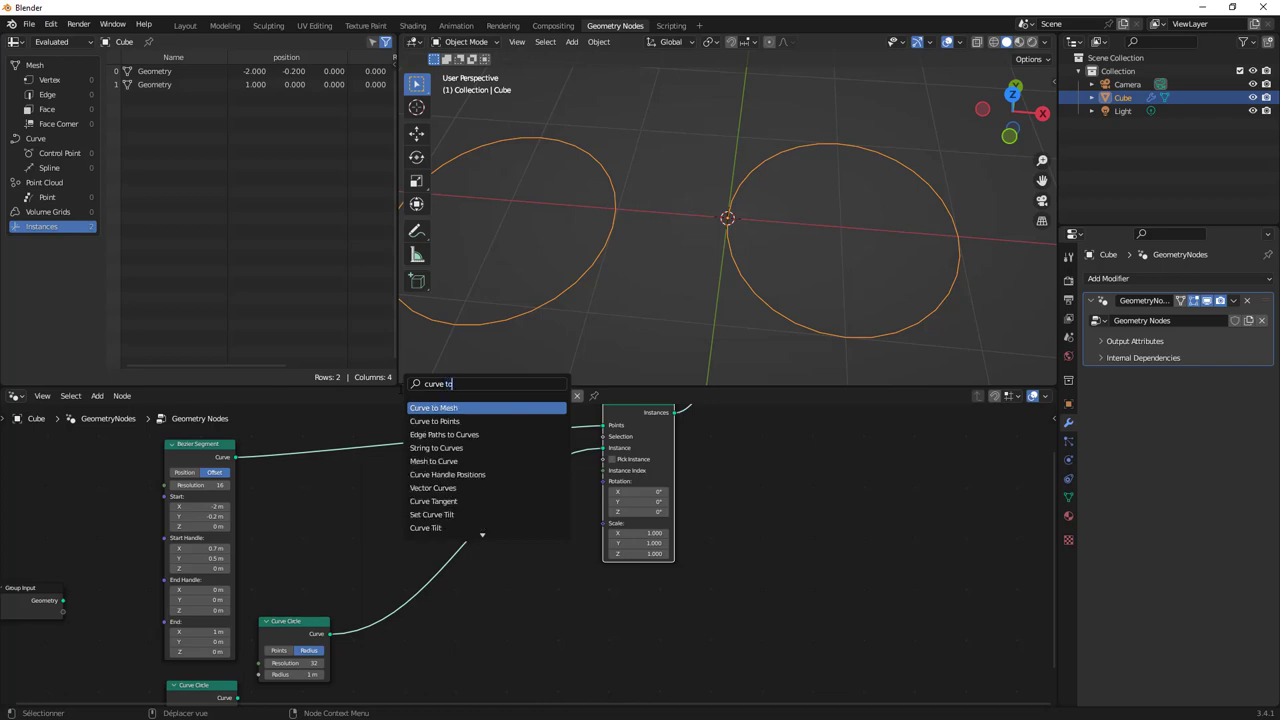
pyautogui.press('Return')
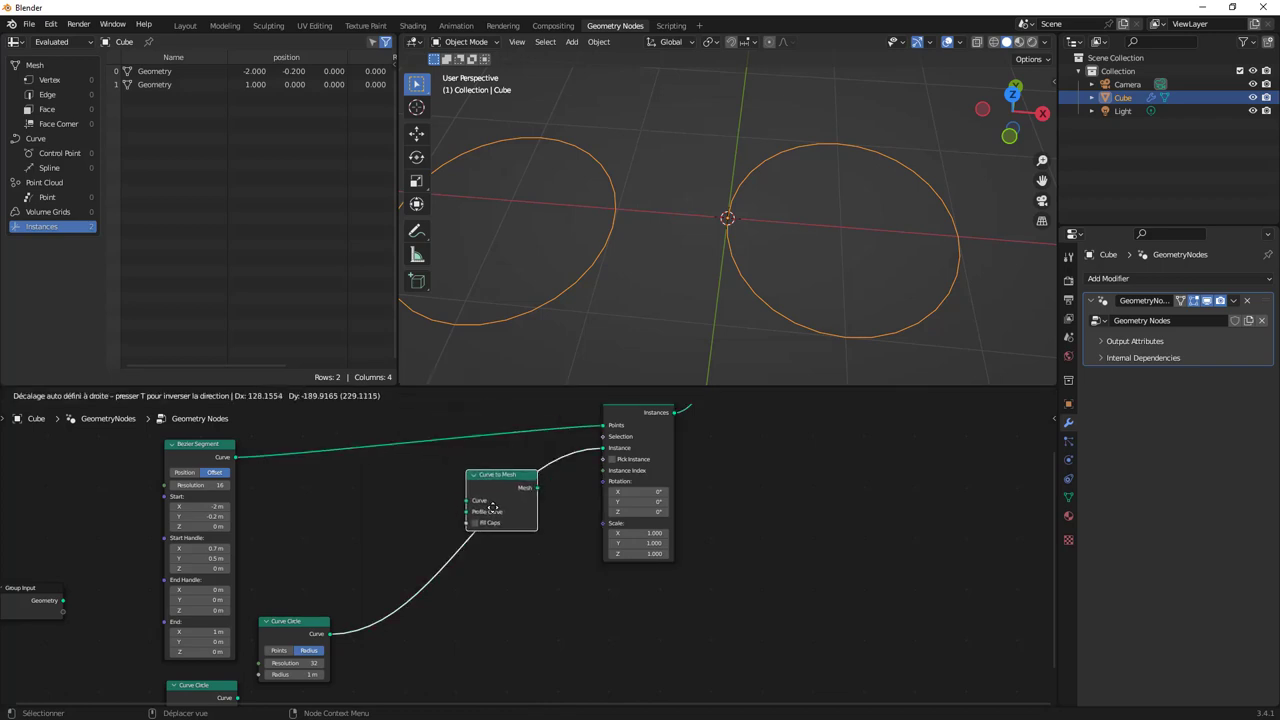
pyautogui.click(505, 513)
# Step: Connect the second Curve Circle to the Profile Curve input, producing two tori
pyautogui.moveTo(342, 601); pyautogui.dragTo(336, 544, button='middle')
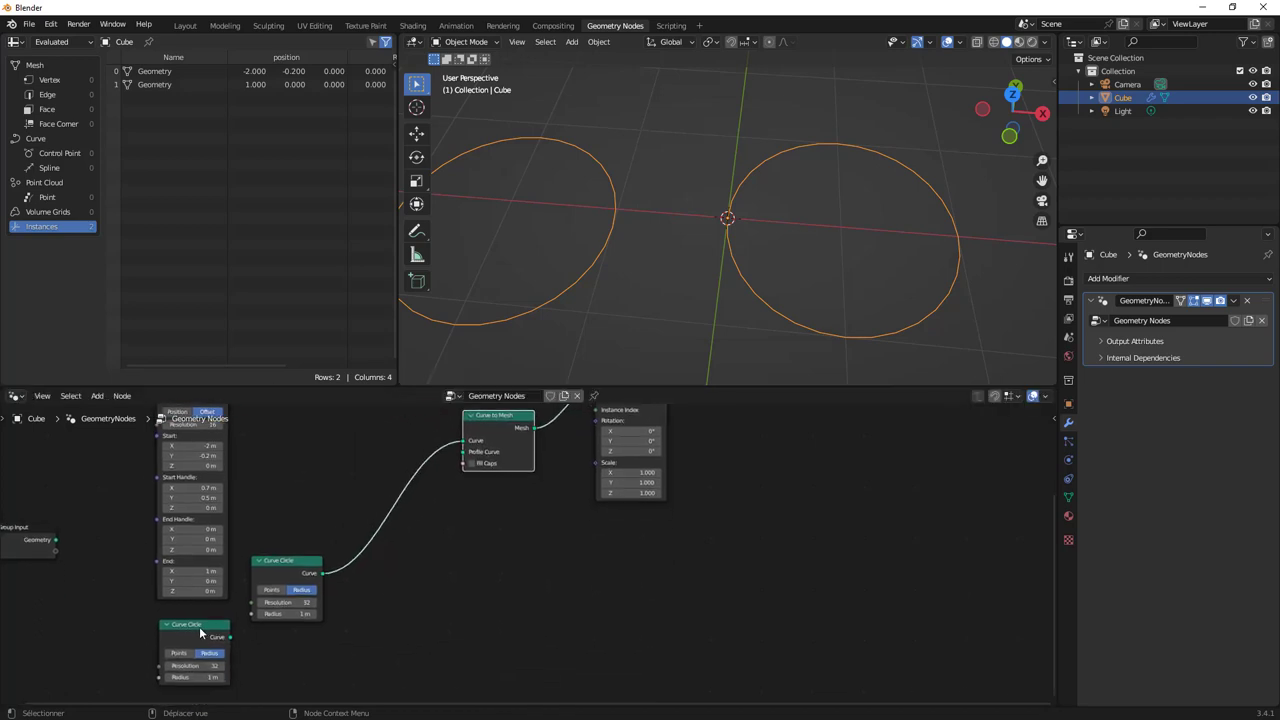
pyautogui.moveTo(200, 632); pyautogui.dragTo(287, 645)
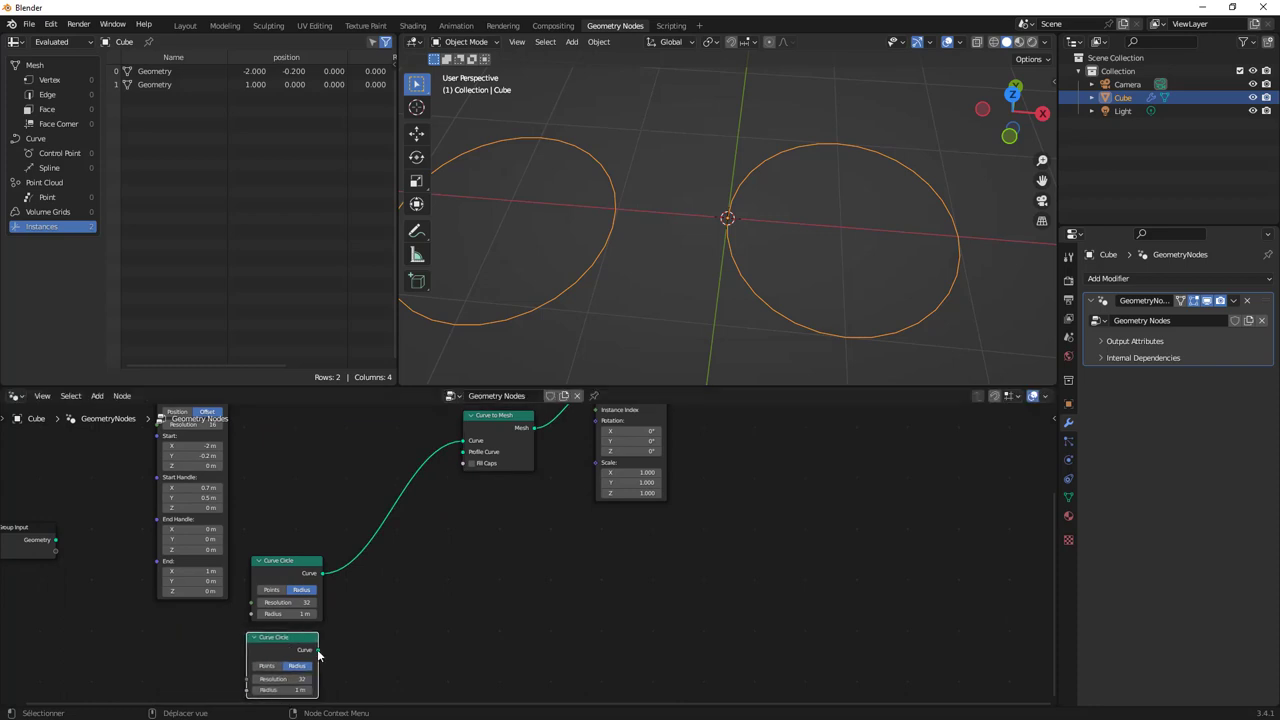
pyautogui.moveTo(317, 649); pyautogui.dragTo(463, 451)
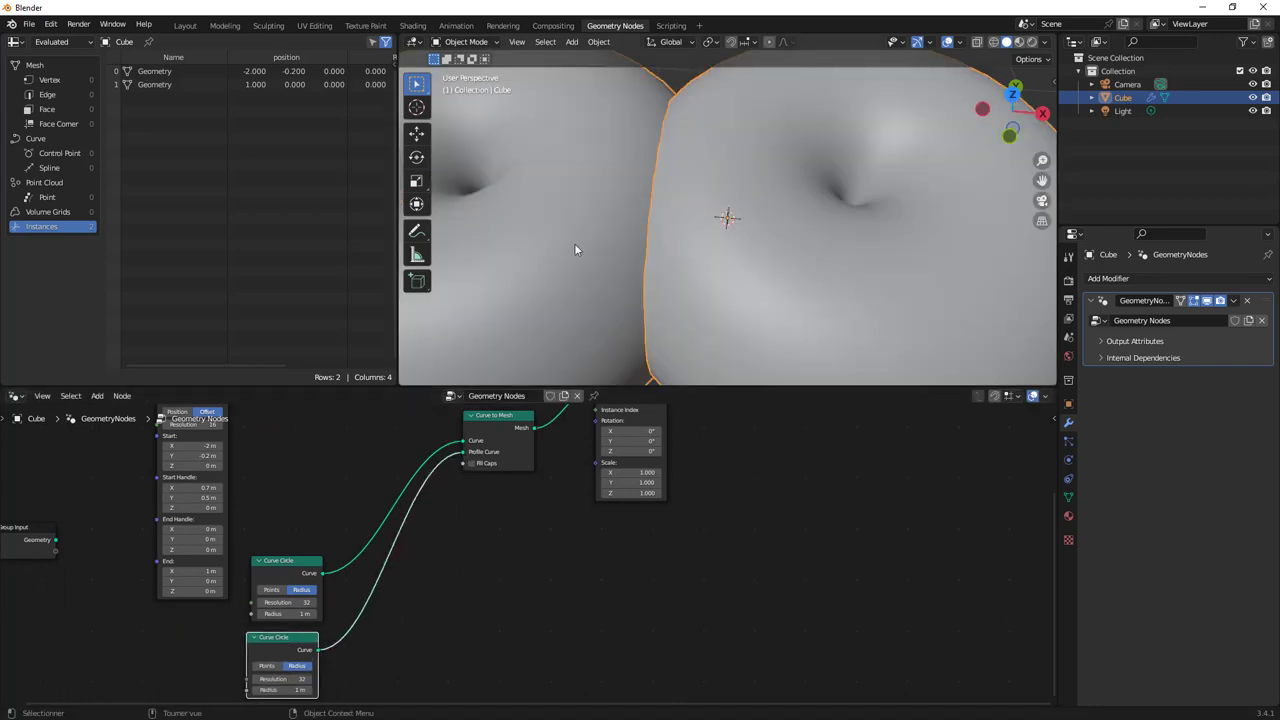
pyautogui.scroll(-4, 574, 243)
pyautogui.scroll(2, 319, 652)
pyautogui.moveTo(317, 622); pyautogui.dragTo(418, 509, button='middle')
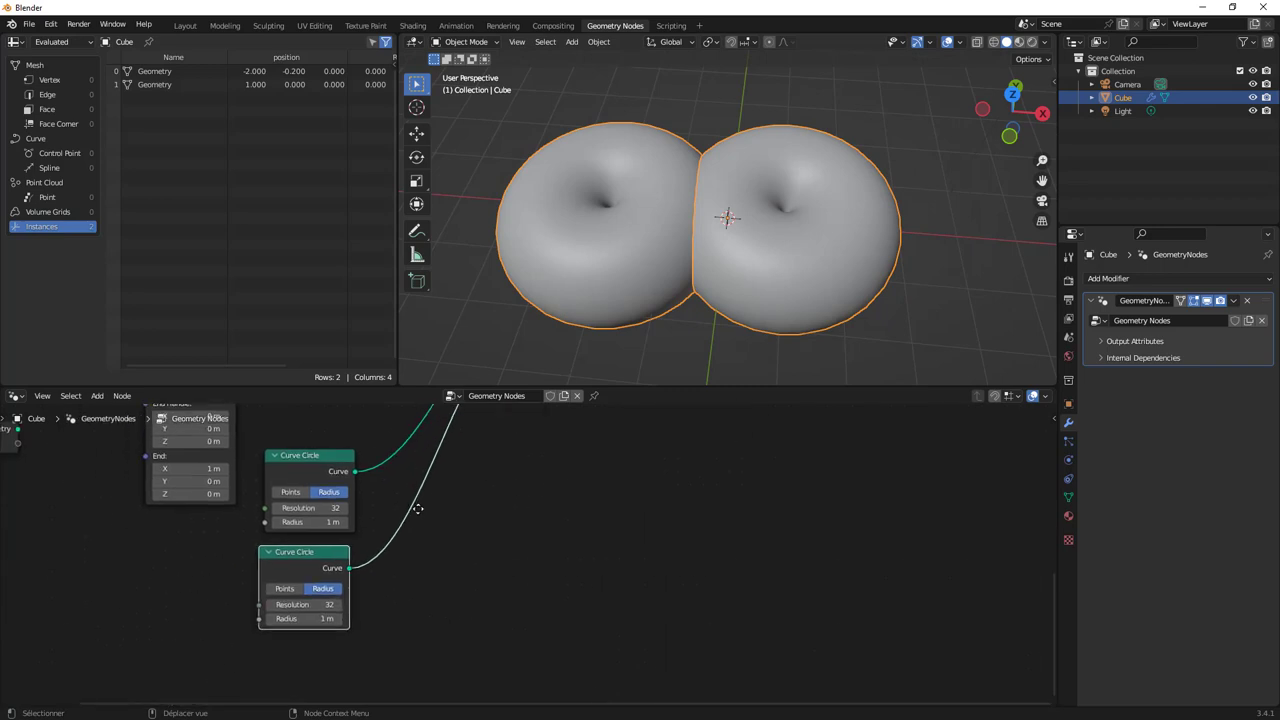
# Step: Set the scene's length unit to Centimeters
pyautogui.click(1069, 339)
pyautogui.click(1147, 352)
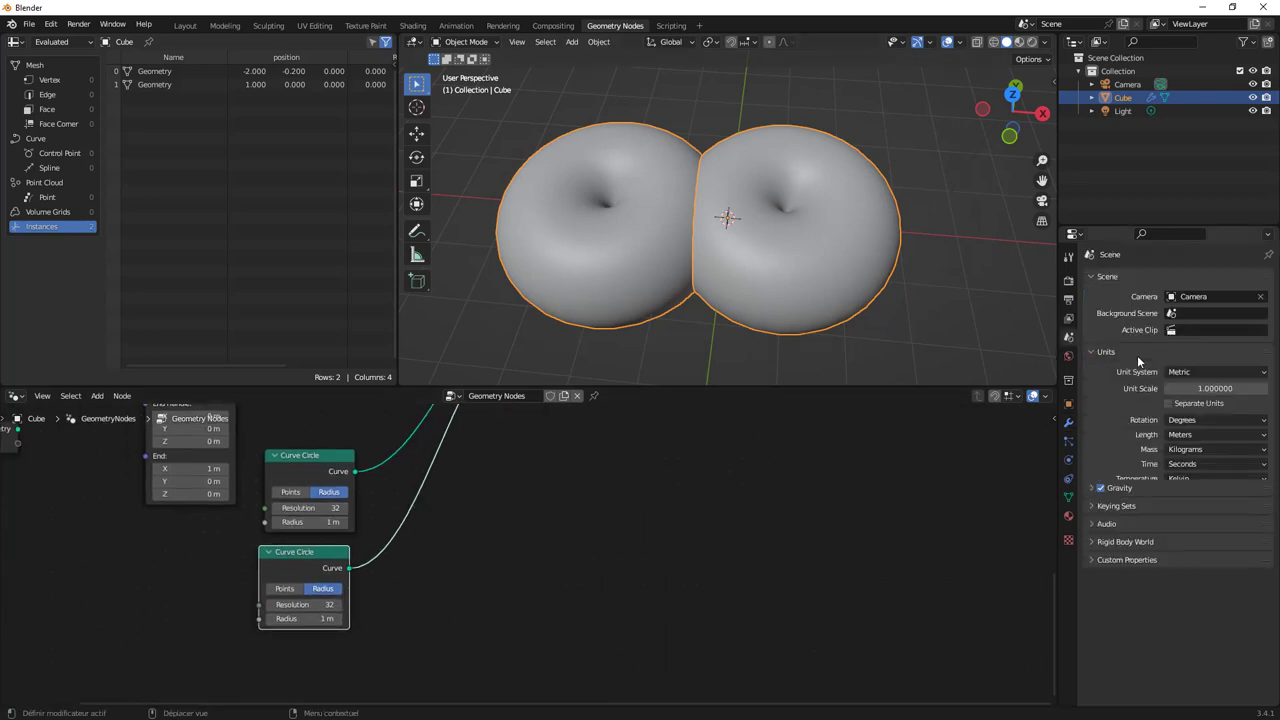
pyautogui.click(1200, 434)
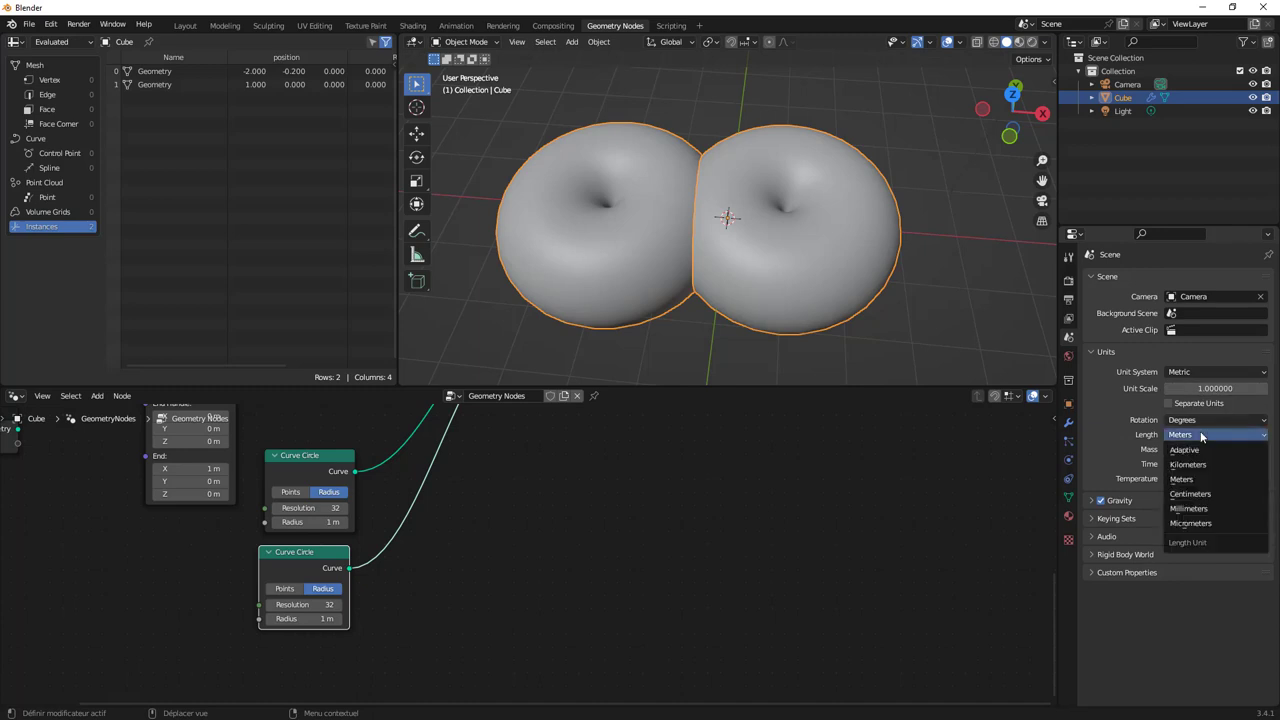
pyautogui.click(1195, 497)
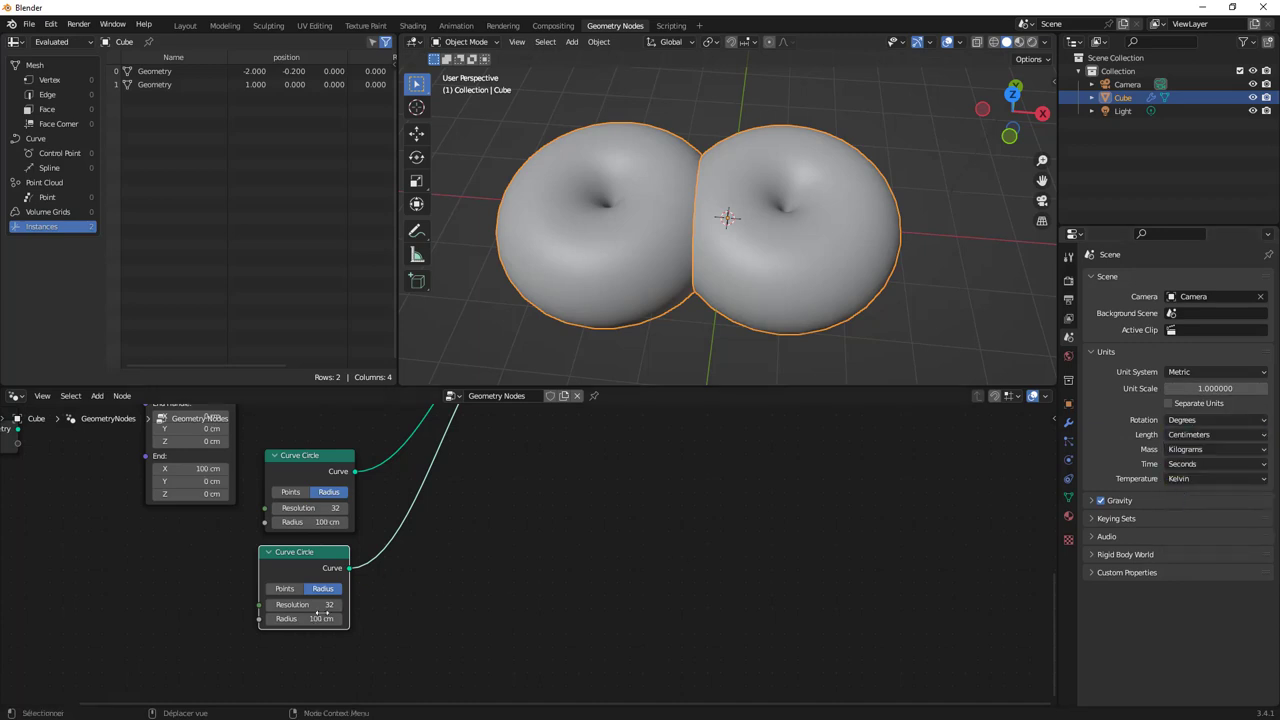
# Step: Shrink the profile Curve Circle radius to 10 cm and spread out the output nodes
pyautogui.moveTo(263, 622); pyautogui.dragTo(269, 626)
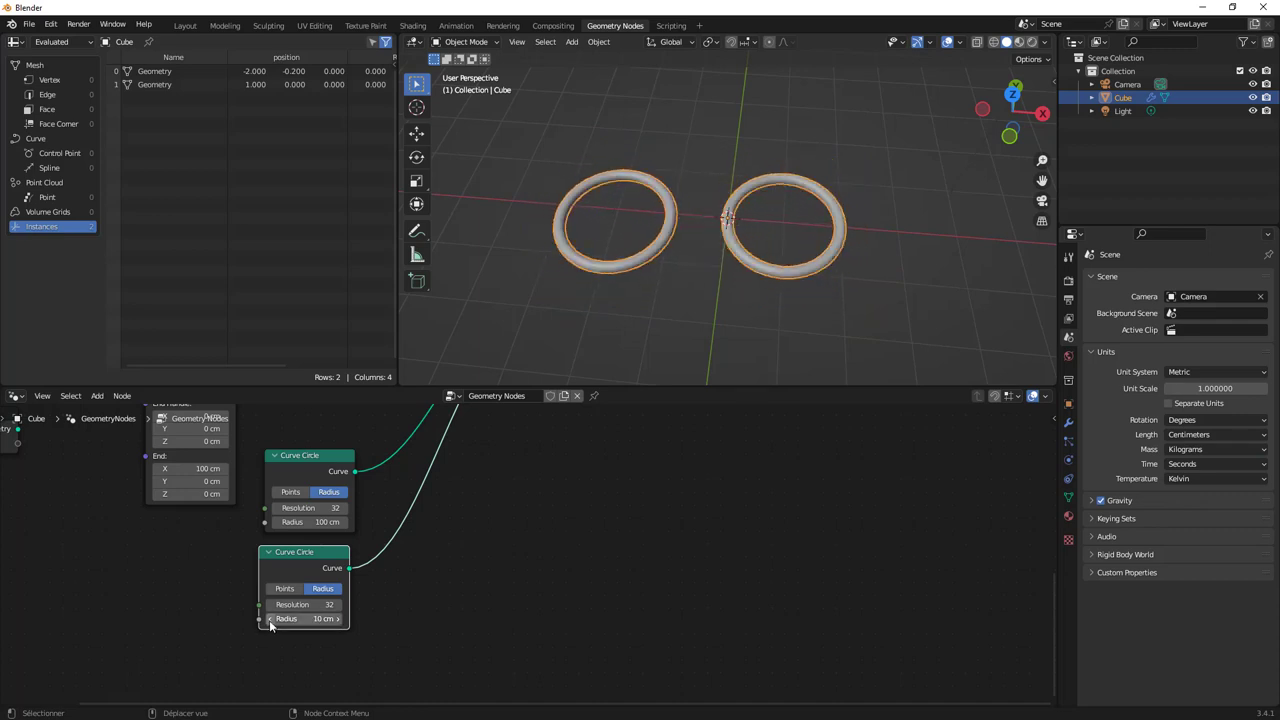
pyautogui.moveTo(465, 577); pyautogui.dragTo(465, 665, button='middle')
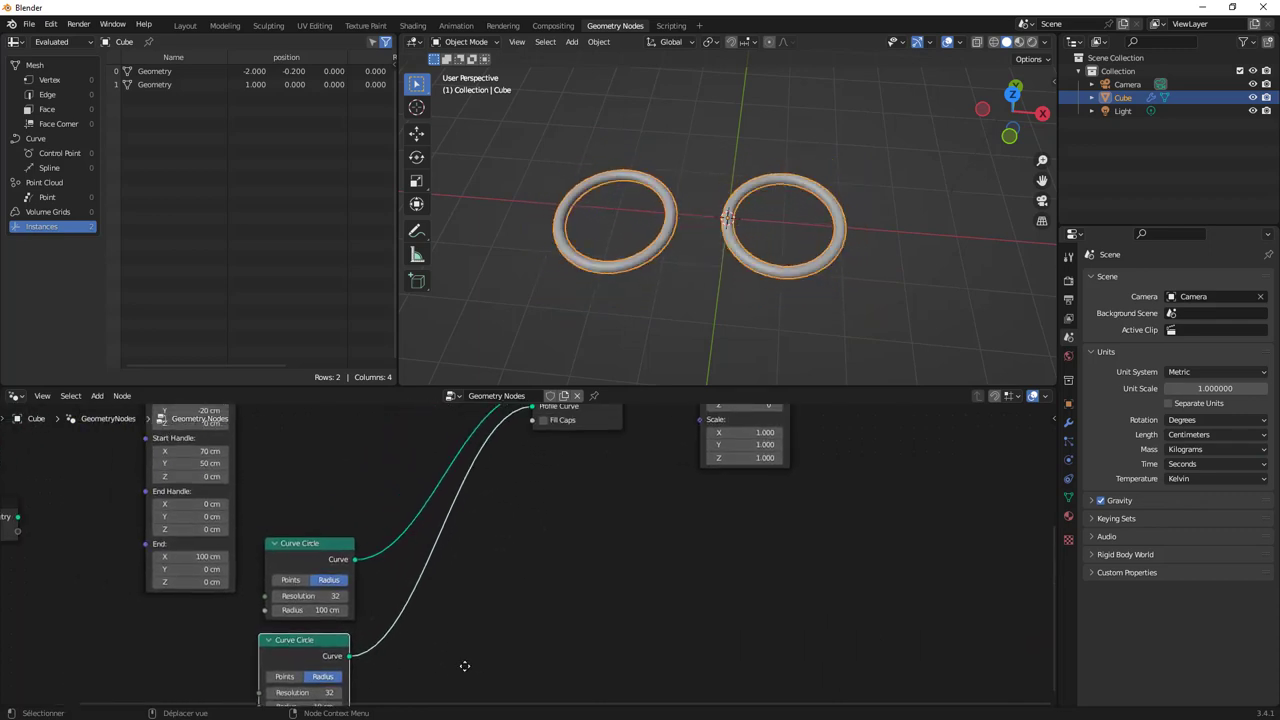
pyautogui.scroll(-3, 465, 600)
pyautogui.moveTo(374, 600)
pyautogui.mouseDown(button='middle')
pyautogui.moveTo(412, 598)
pyautogui.moveTo(467, 521)
pyautogui.mouseUp(button='middle')
pyautogui.moveTo(558, 436); pyautogui.dragTo(678, 428)
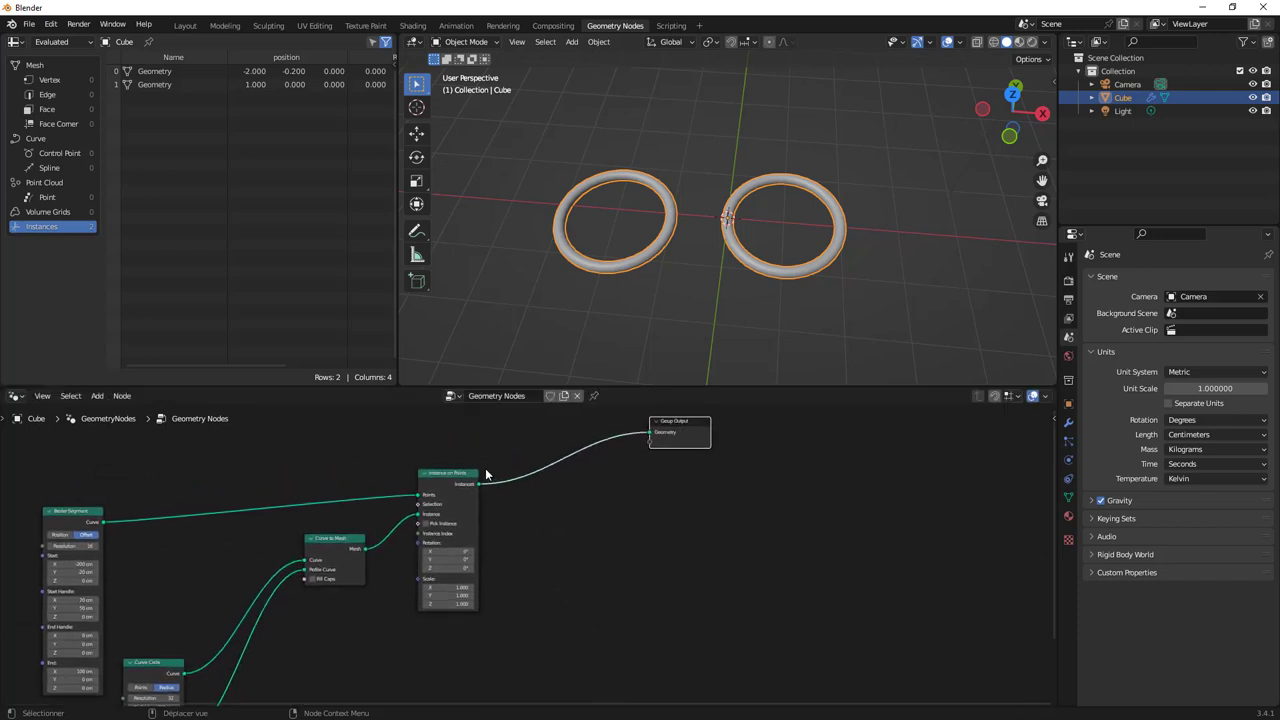
pyautogui.moveTo(459, 470); pyautogui.dragTo(603, 441)
pyautogui.moveTo(545, 473); pyautogui.dragTo(465, 546, button='middle')
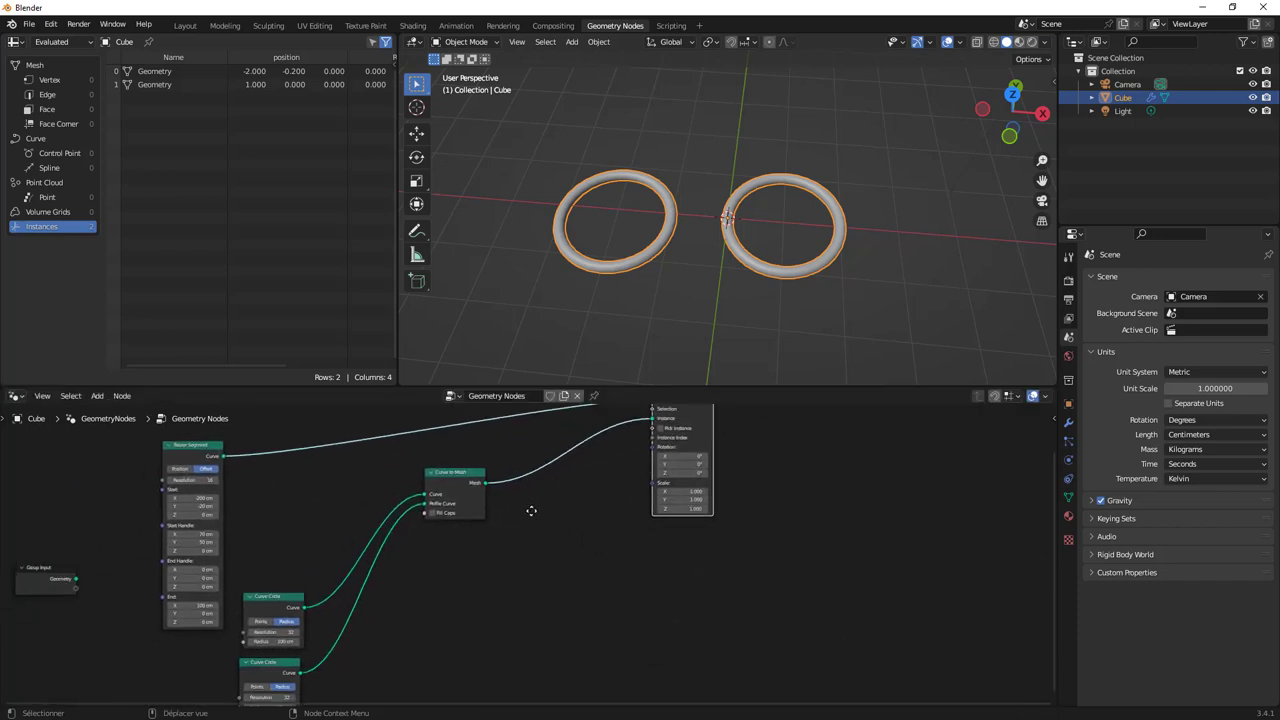
pyautogui.moveTo(444, 471); pyautogui.dragTo(503, 475)
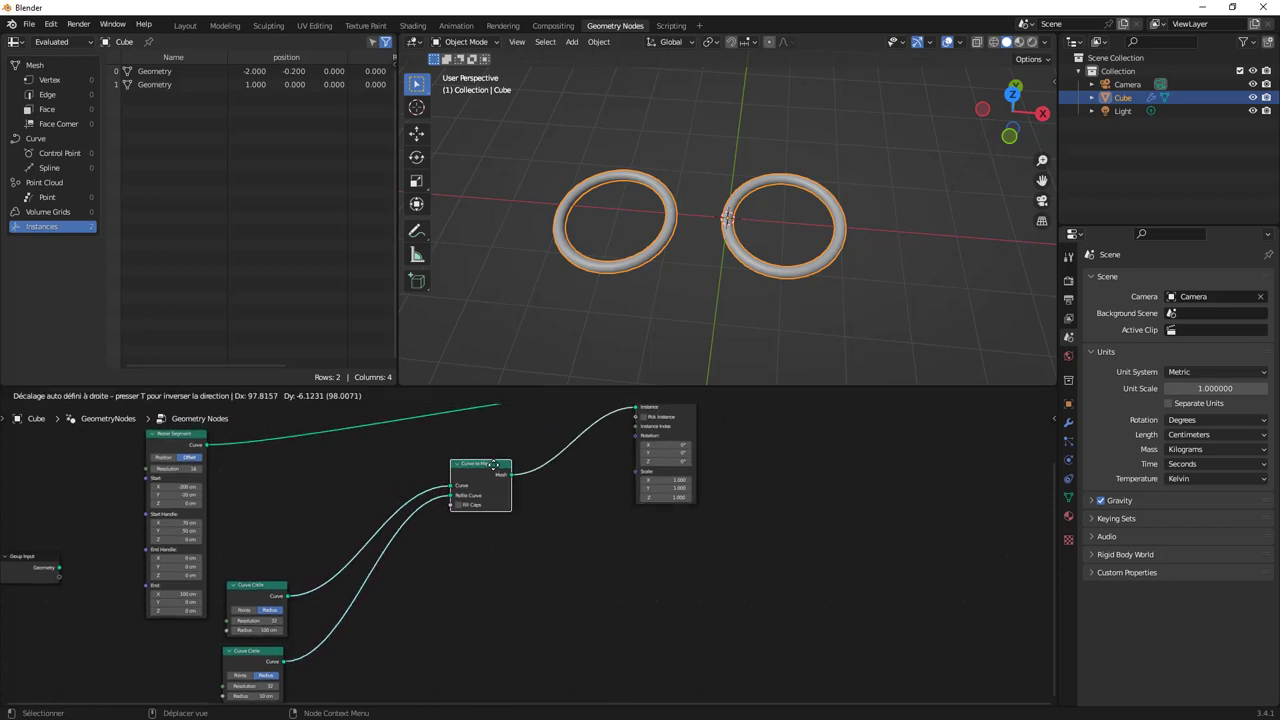
pyautogui.moveTo(491, 571)
pyautogui.mouseDown(button='middle')
pyautogui.moveTo(463, 631)
pyautogui.moveTo(468, 667)
pyautogui.mouseUp(button='middle')
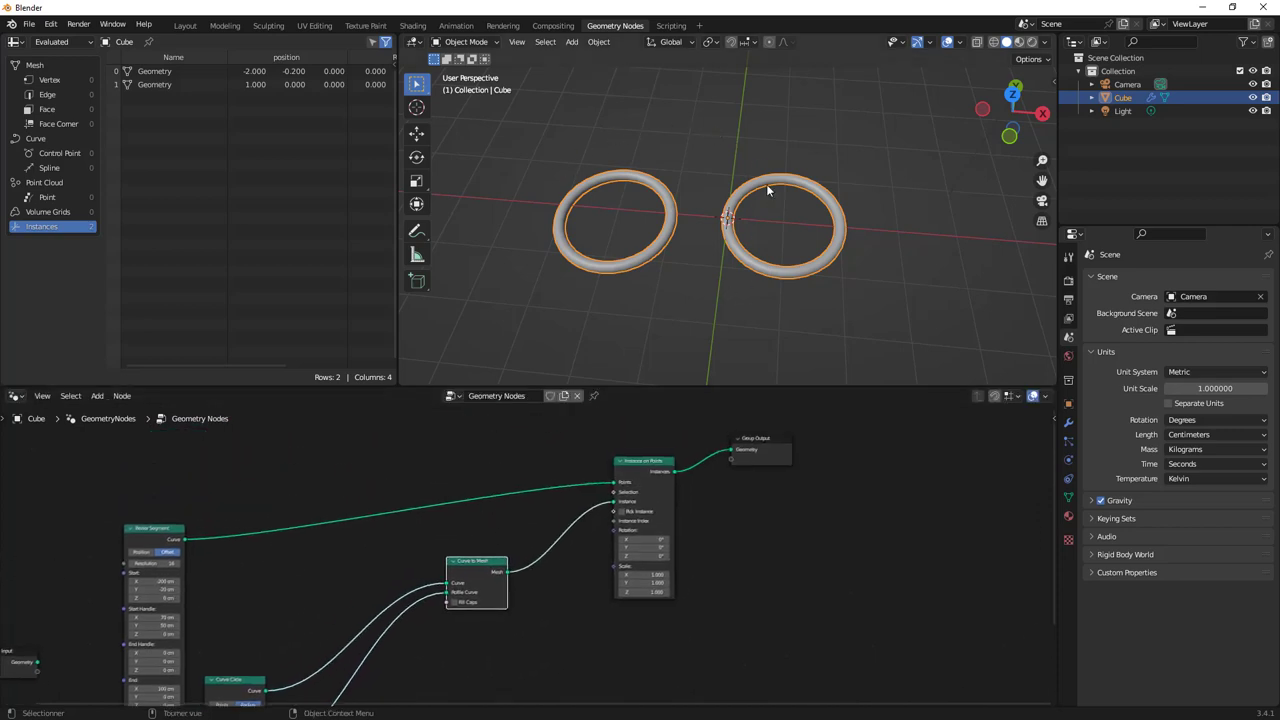
# Step: Insert a Set Position node on the link into Instance on Points
pyautogui.hotkey('shift', 'a')
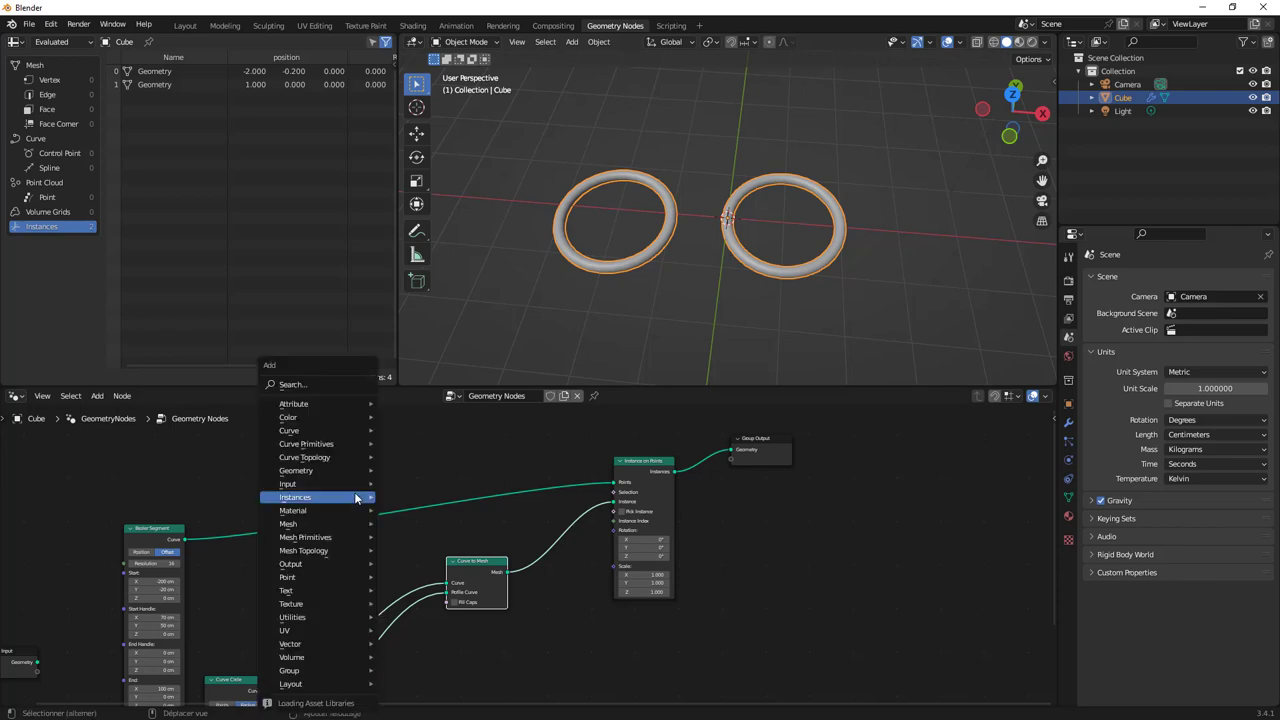
pyautogui.click(318, 381)
pyautogui.write('s')
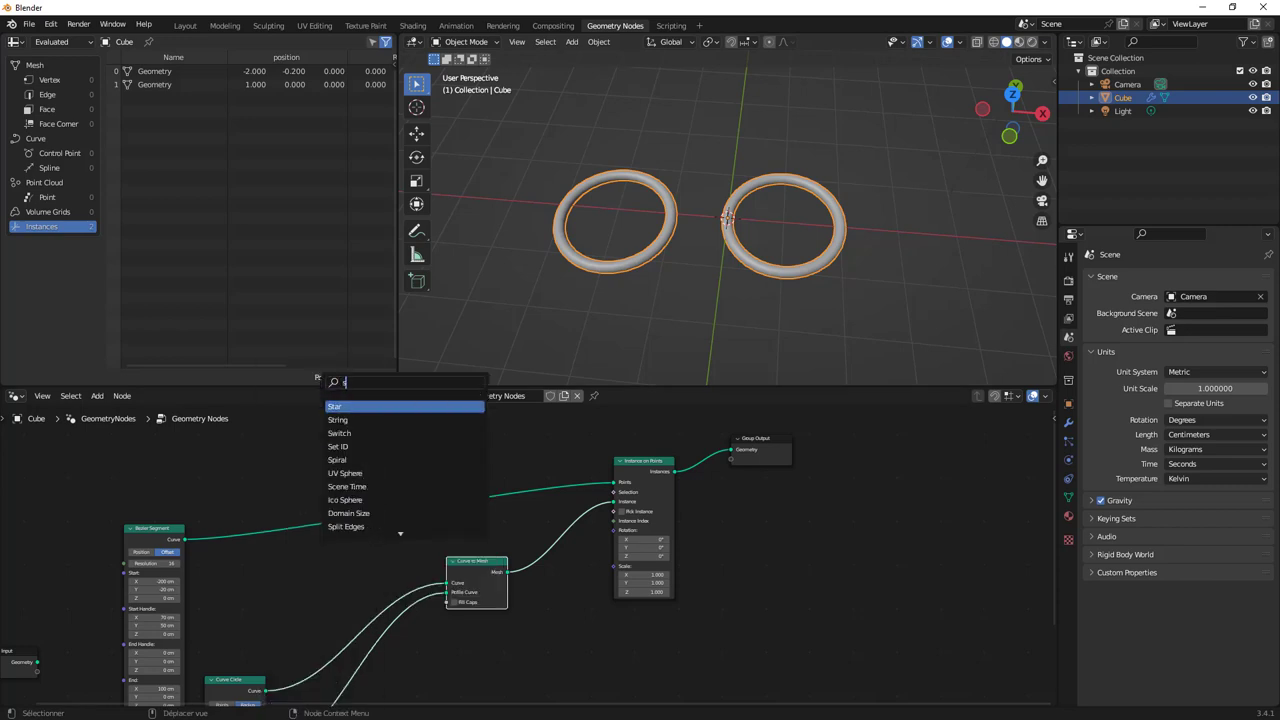
pyautogui.write('et')
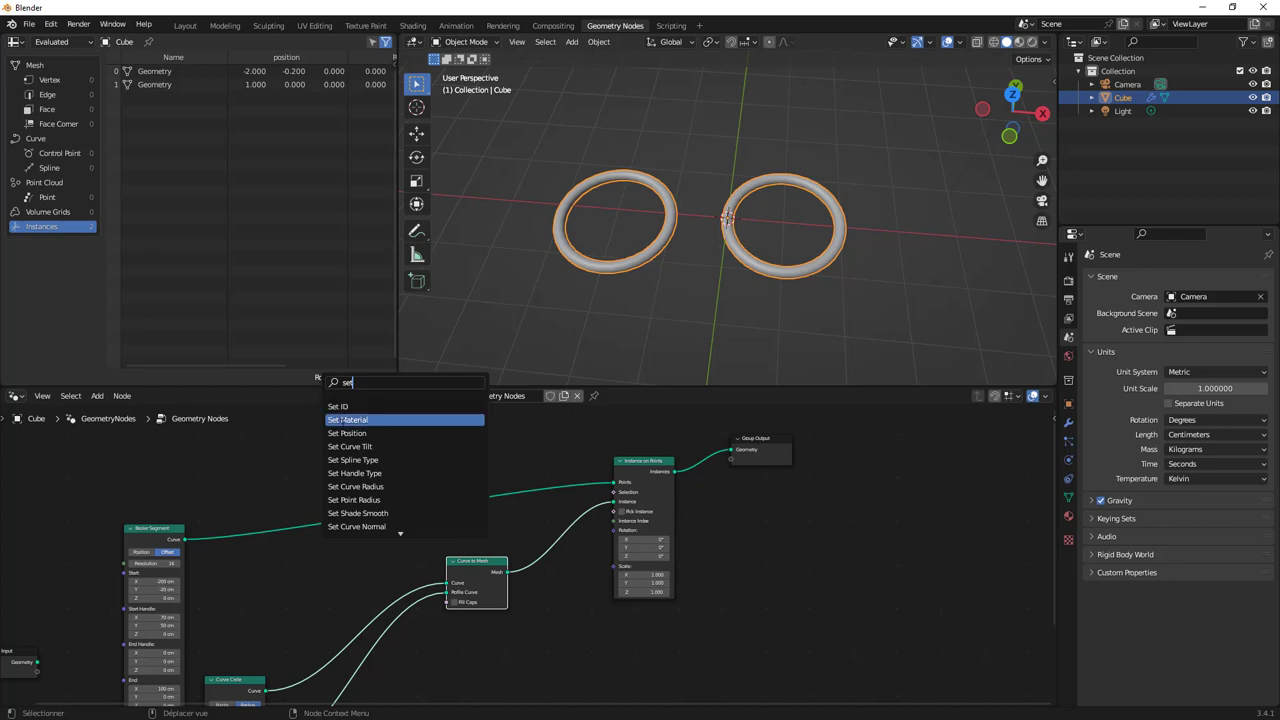
pyautogui.click(350, 433)
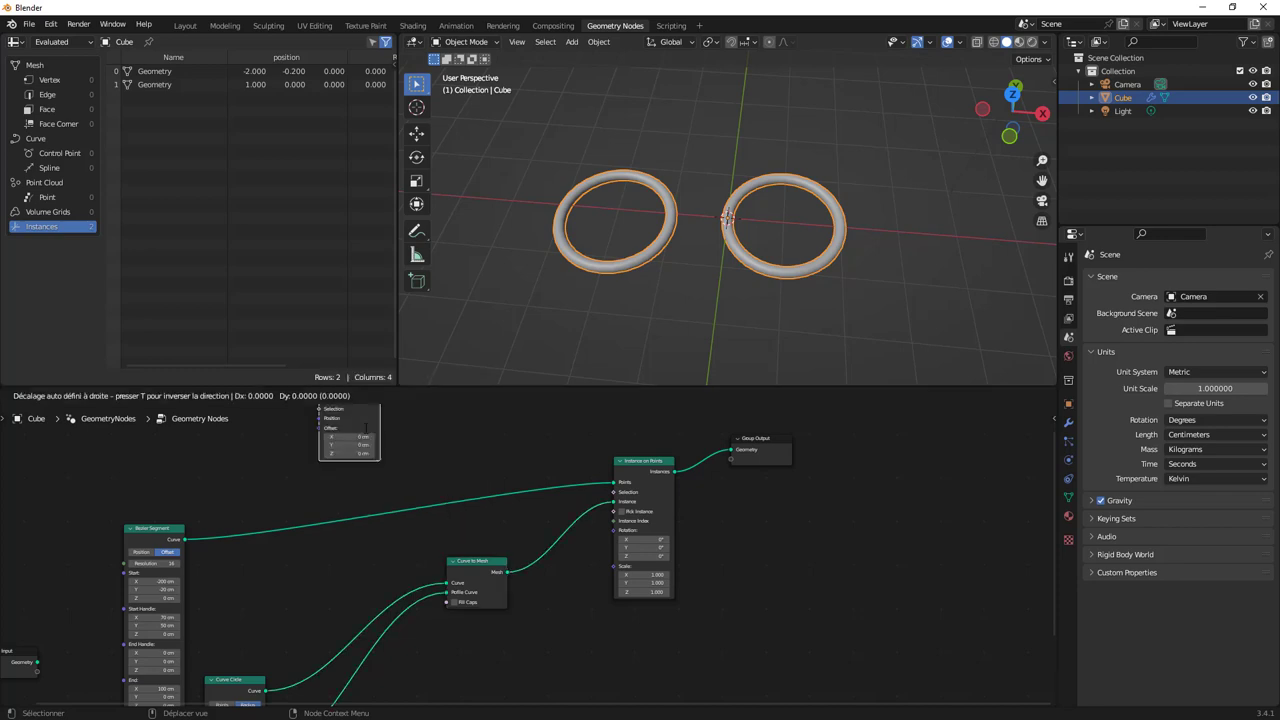
pyautogui.click(476, 483)
# Step: Set the Set Position Offset X to 150 cm
pyautogui.click(460, 492)
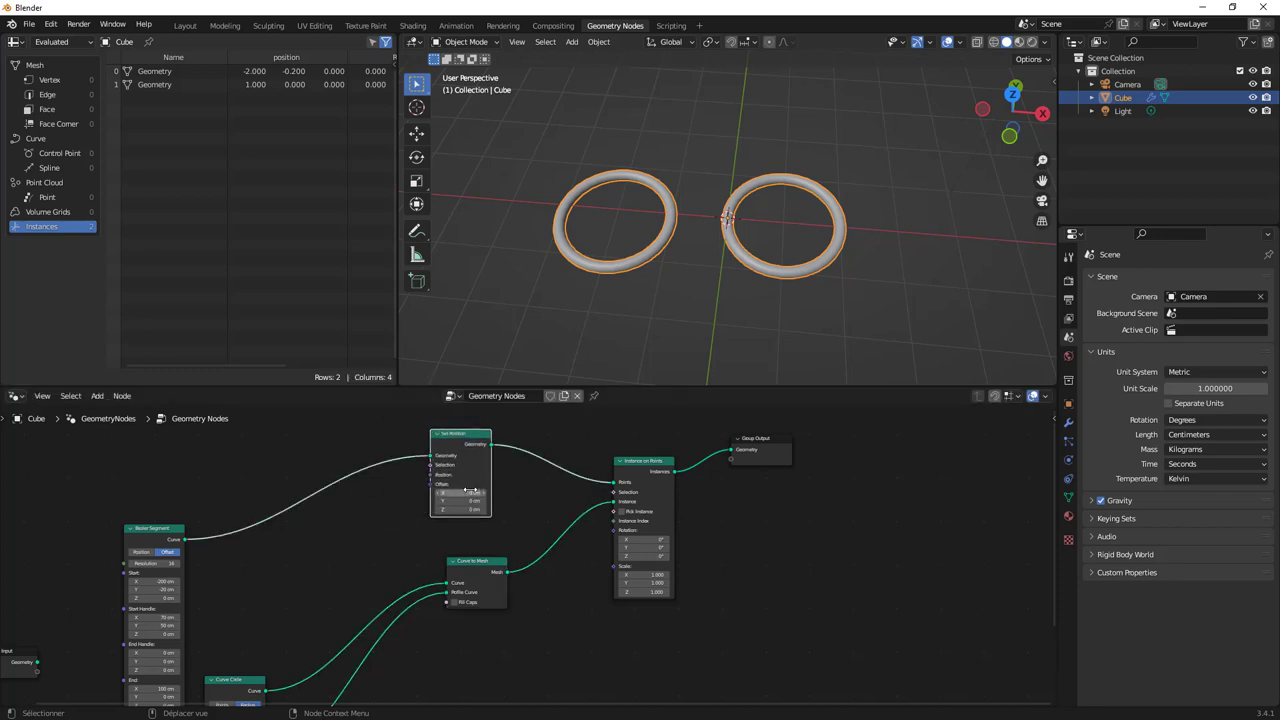
pyautogui.write('150')
pyautogui.press('Return')
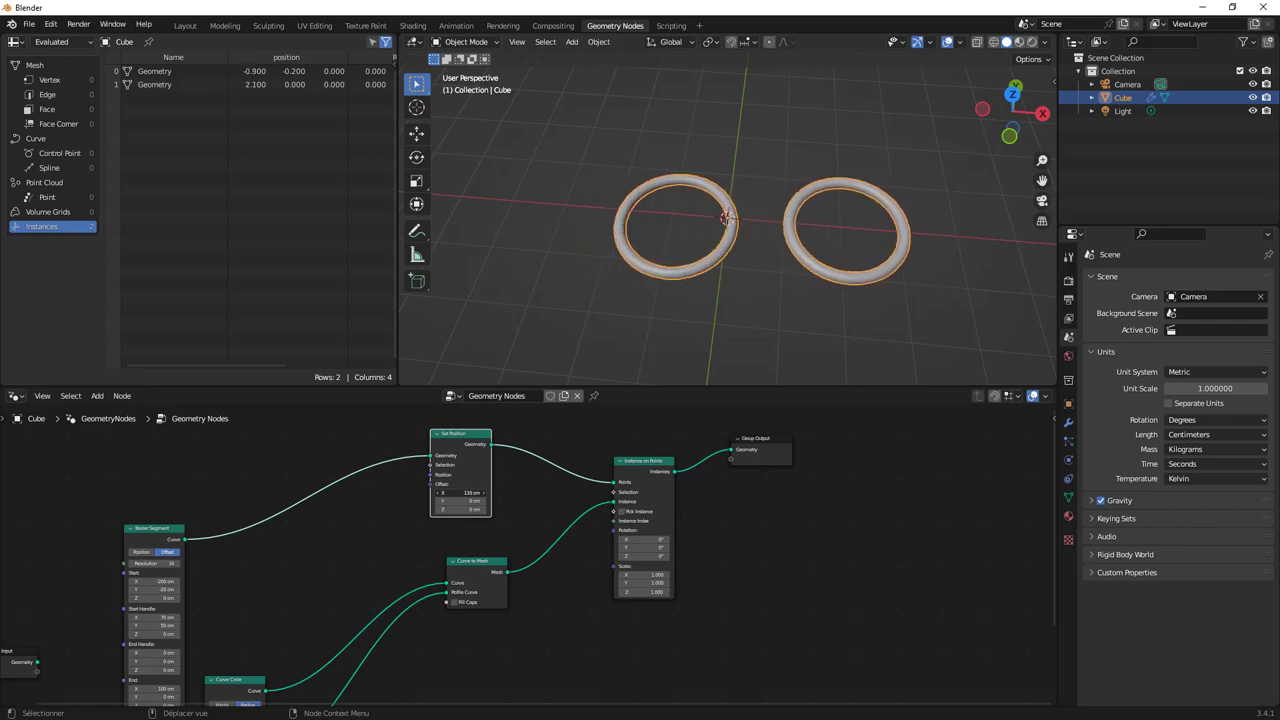
# Step: Change the Bezier Segment Start X from -200 cm to -40 cm so the rings interlock
pyautogui.moveTo(178, 603); pyautogui.dragTo(387, 474, button='middle')
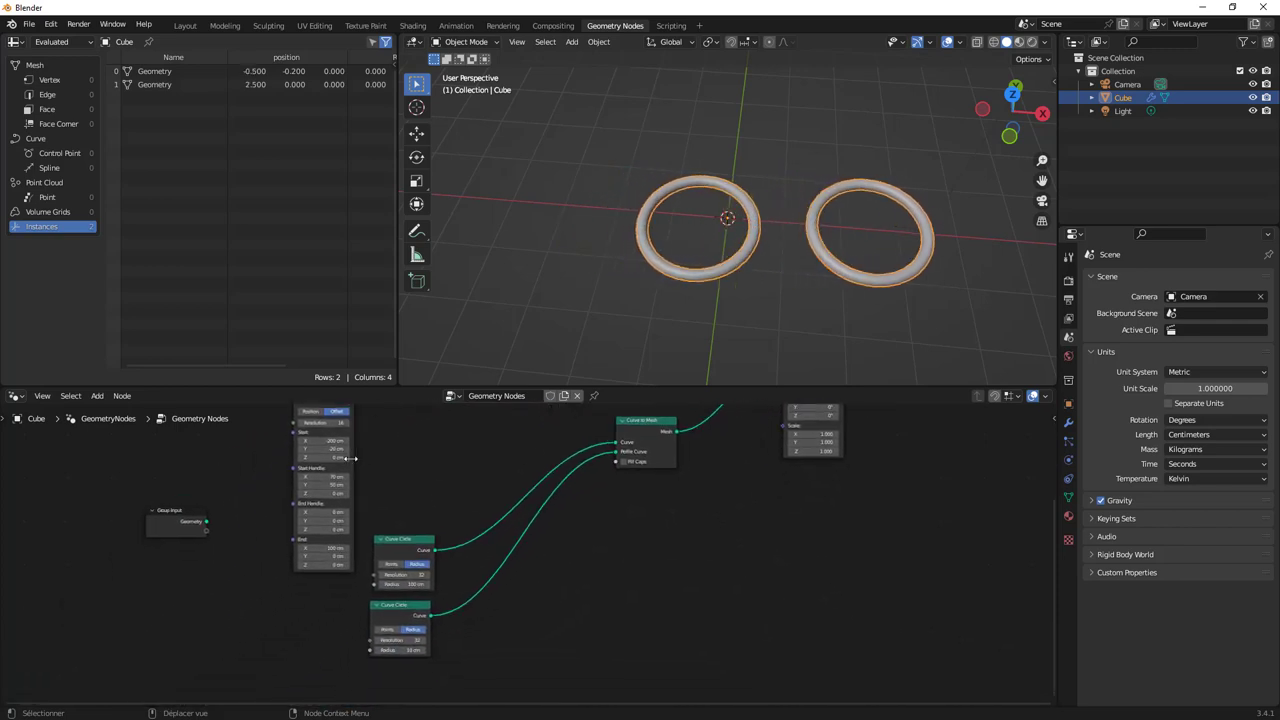
pyautogui.scroll(2, 387, 474)
pyautogui.scroll(2, 391, 449)
pyautogui.moveTo(460, 553); pyautogui.dragTo(543, 578, button='middle')
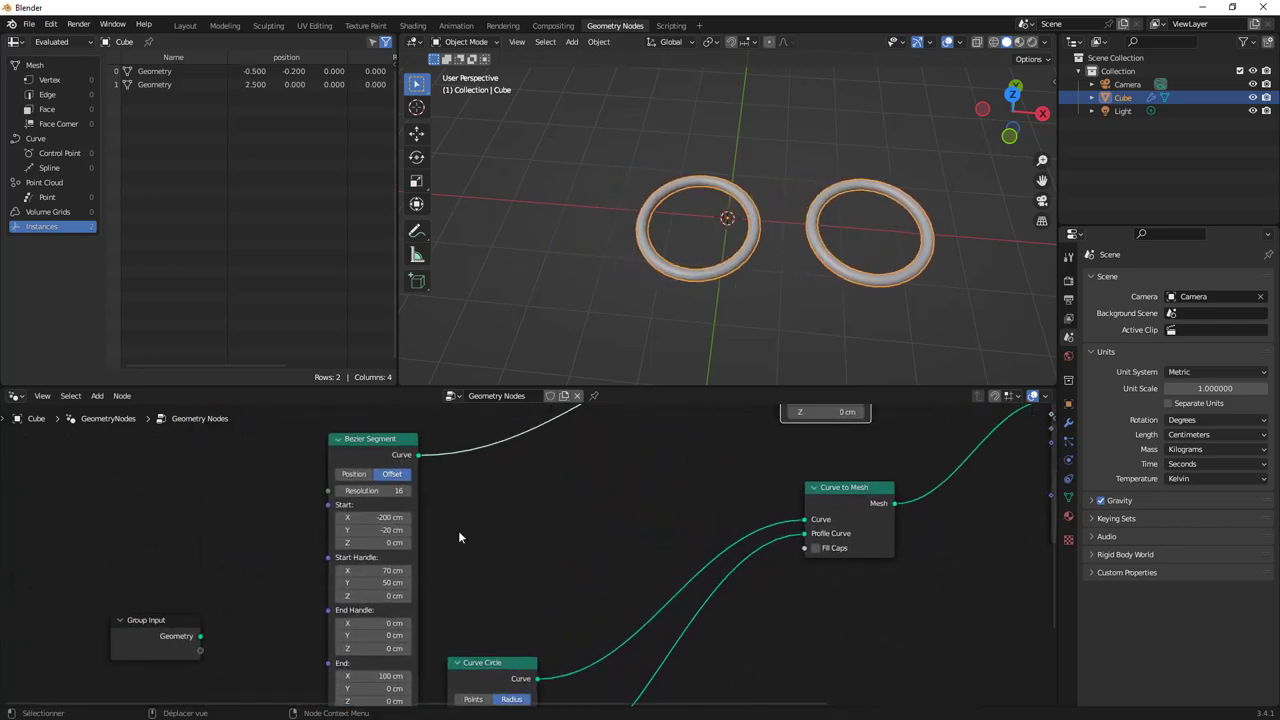
pyautogui.moveTo(352, 517); pyautogui.dragTo(480, 517)
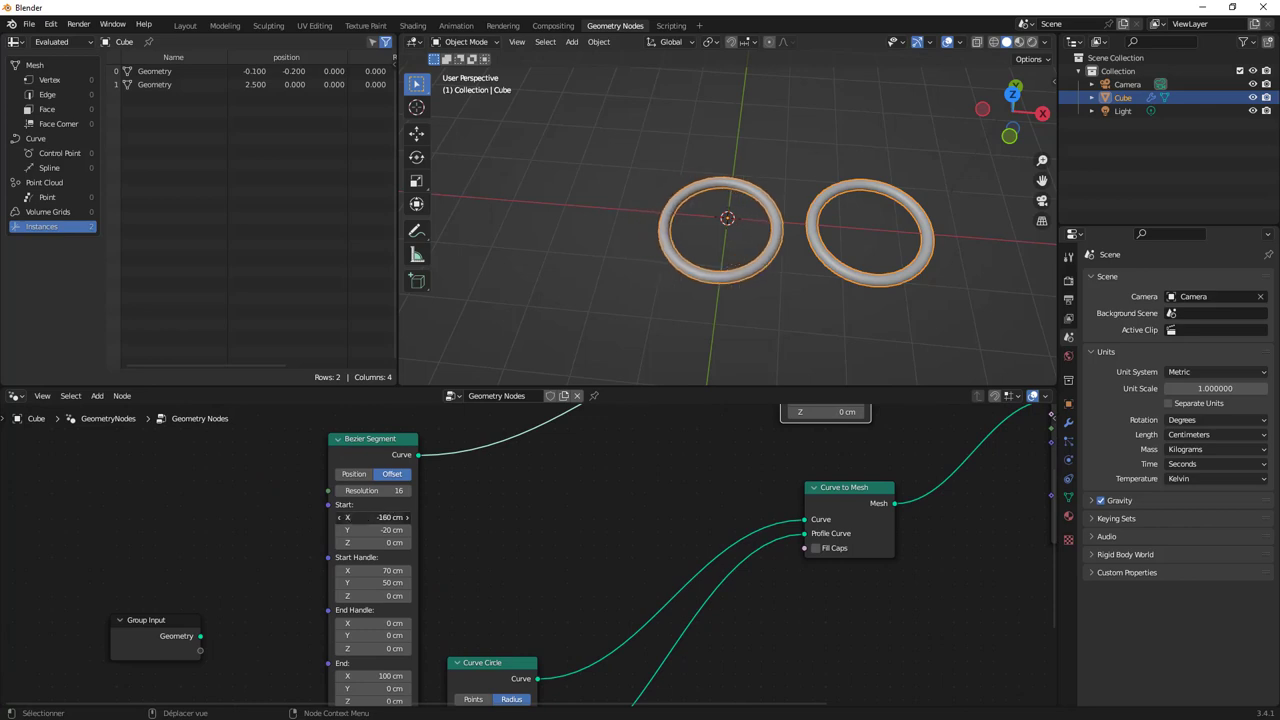
pyautogui.moveTo(375, 517); pyautogui.dragTo(405, 517)
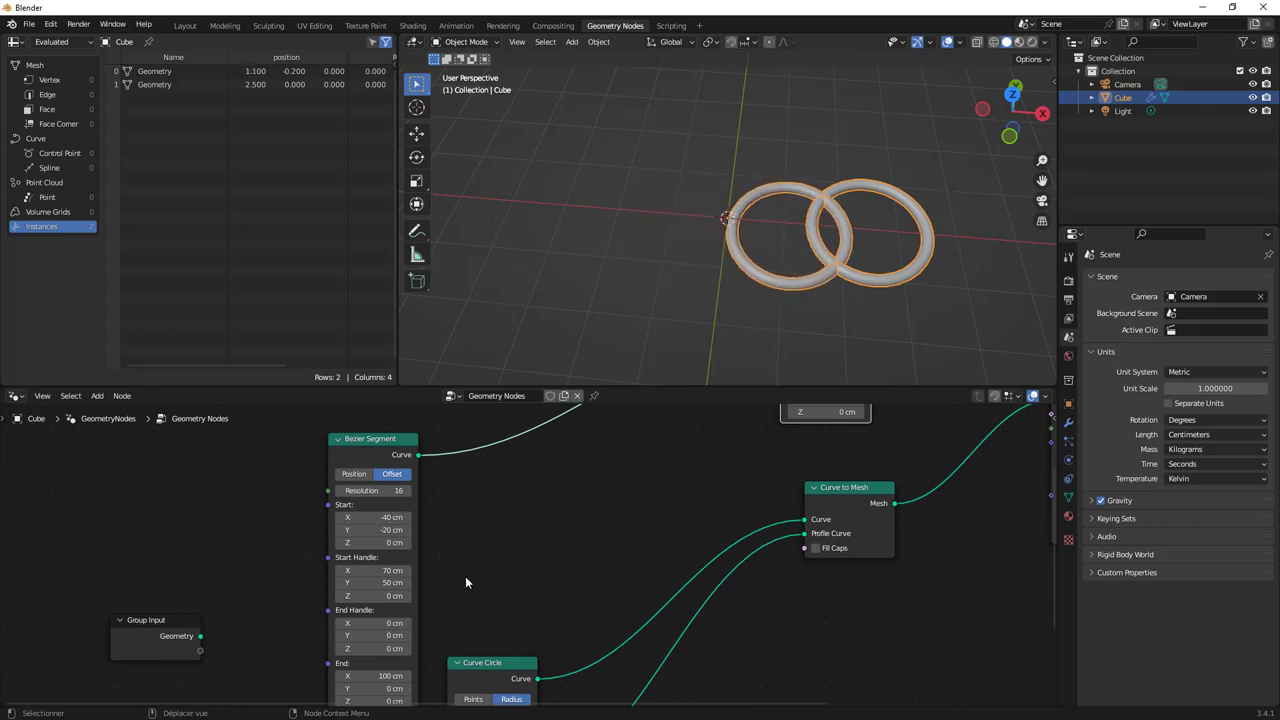
pyautogui.moveTo(577, 541); pyautogui.dragTo(389, 556, button='middle')
pyautogui.scroll(-3, 389, 556)
pyautogui.moveTo(459, 526); pyautogui.dragTo(314, 500, button='middle')
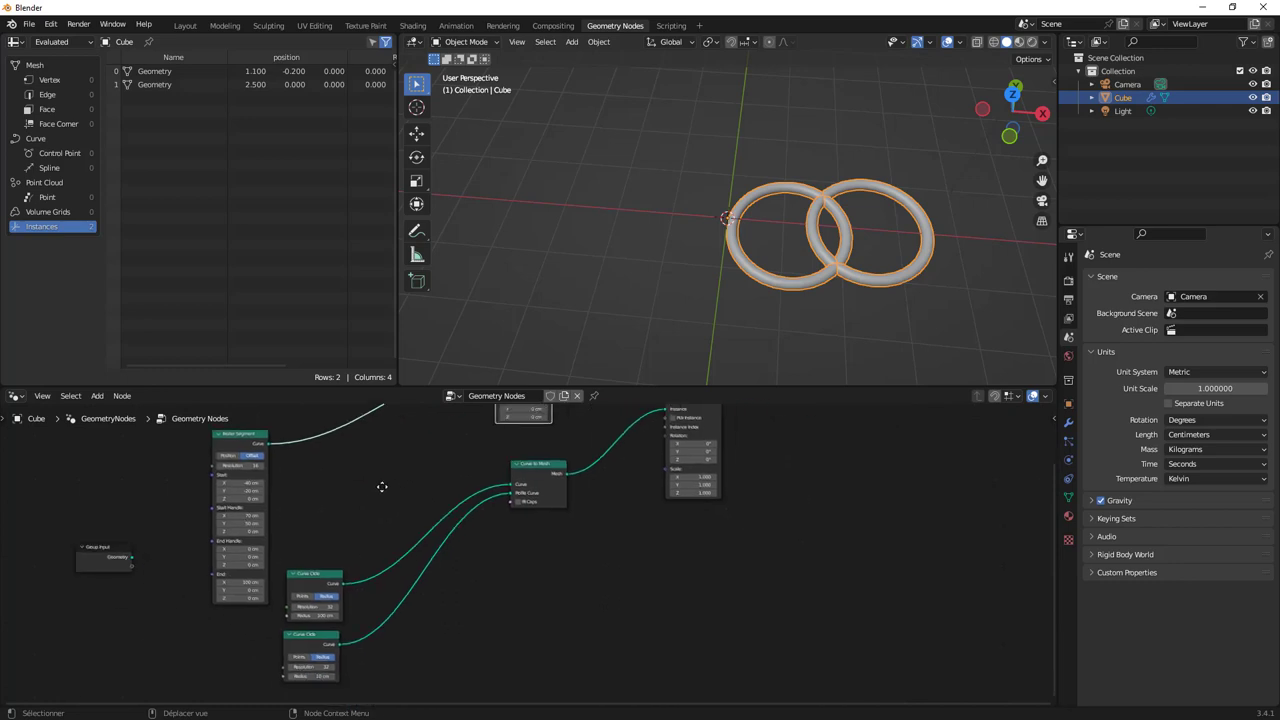
pyautogui.moveTo(415, 605); pyautogui.dragTo(466, 526, button='middle')
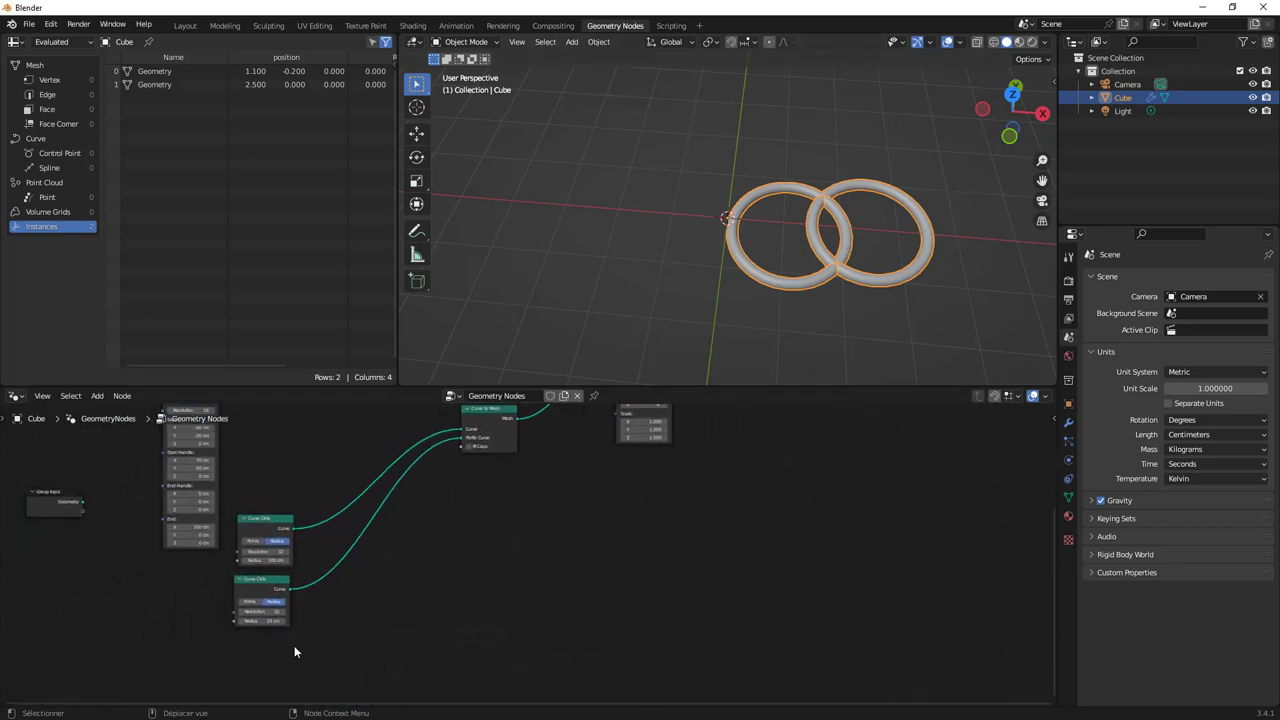
# Step: Search-add a Position input node and place it below the two Curve Circle nodes
pyautogui.hotkey('shift', 'a')
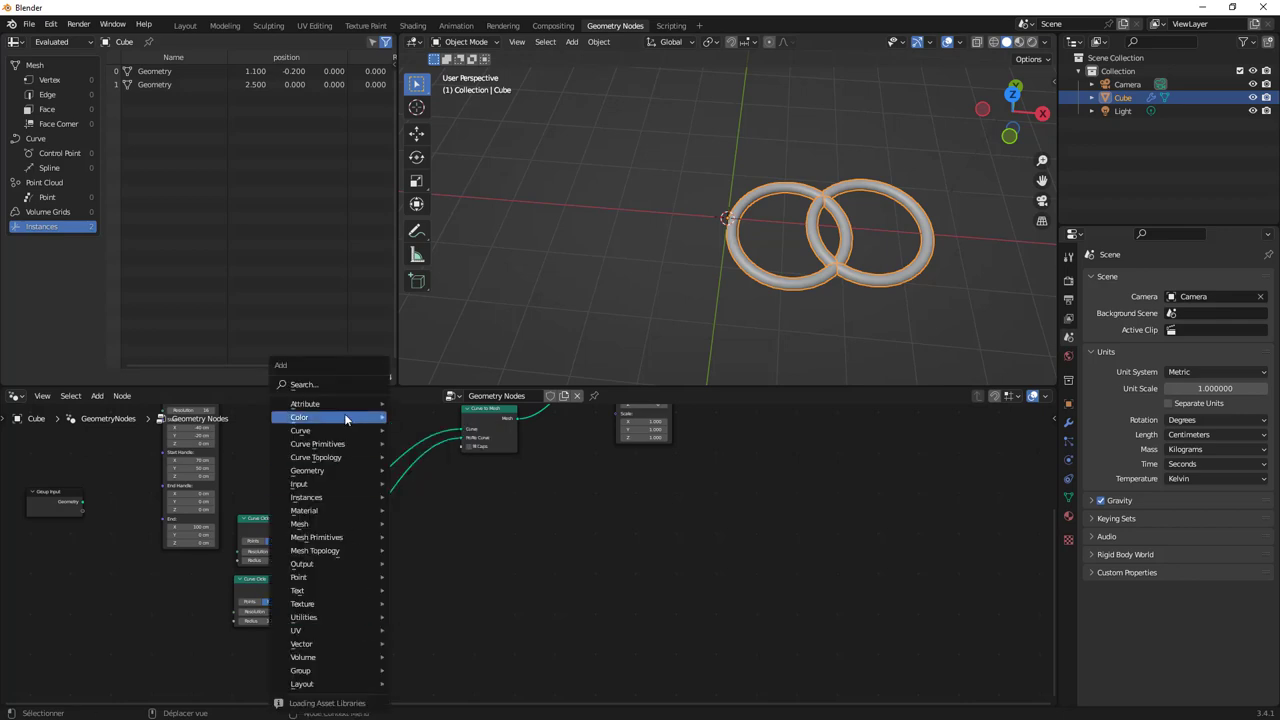
pyautogui.click(336, 385)
pyautogui.write('po')
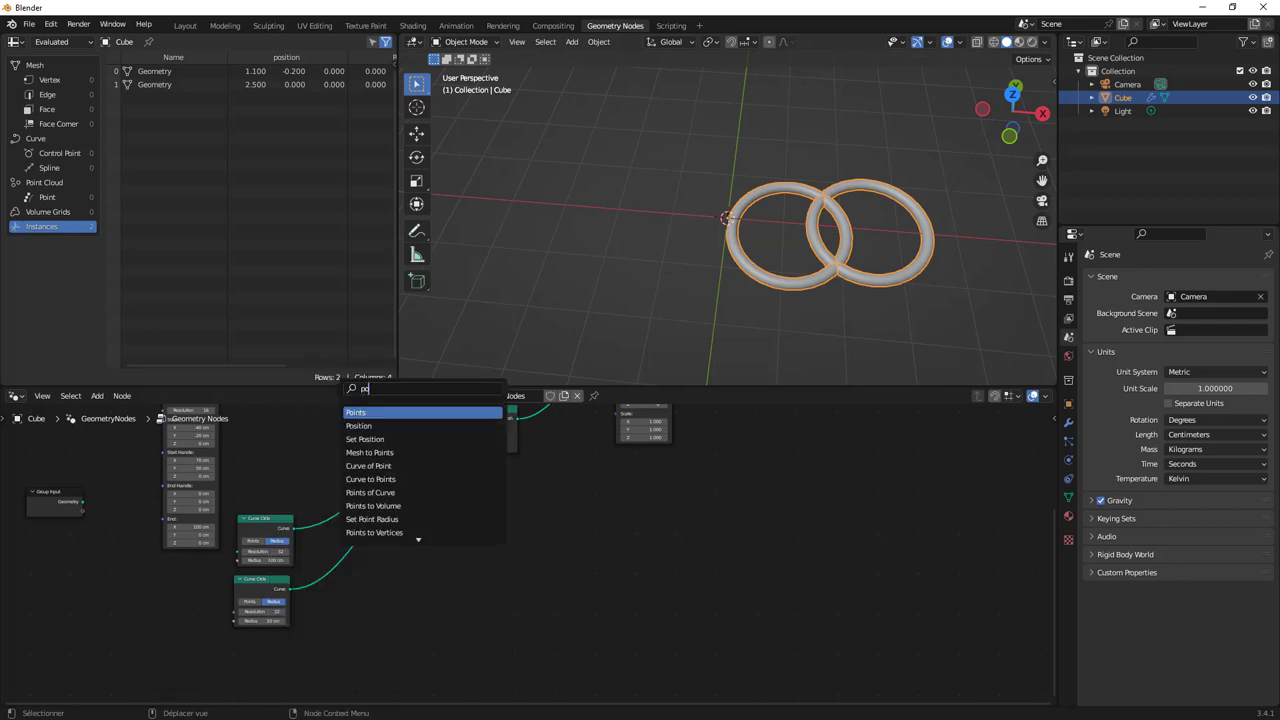
pyautogui.write('sition')
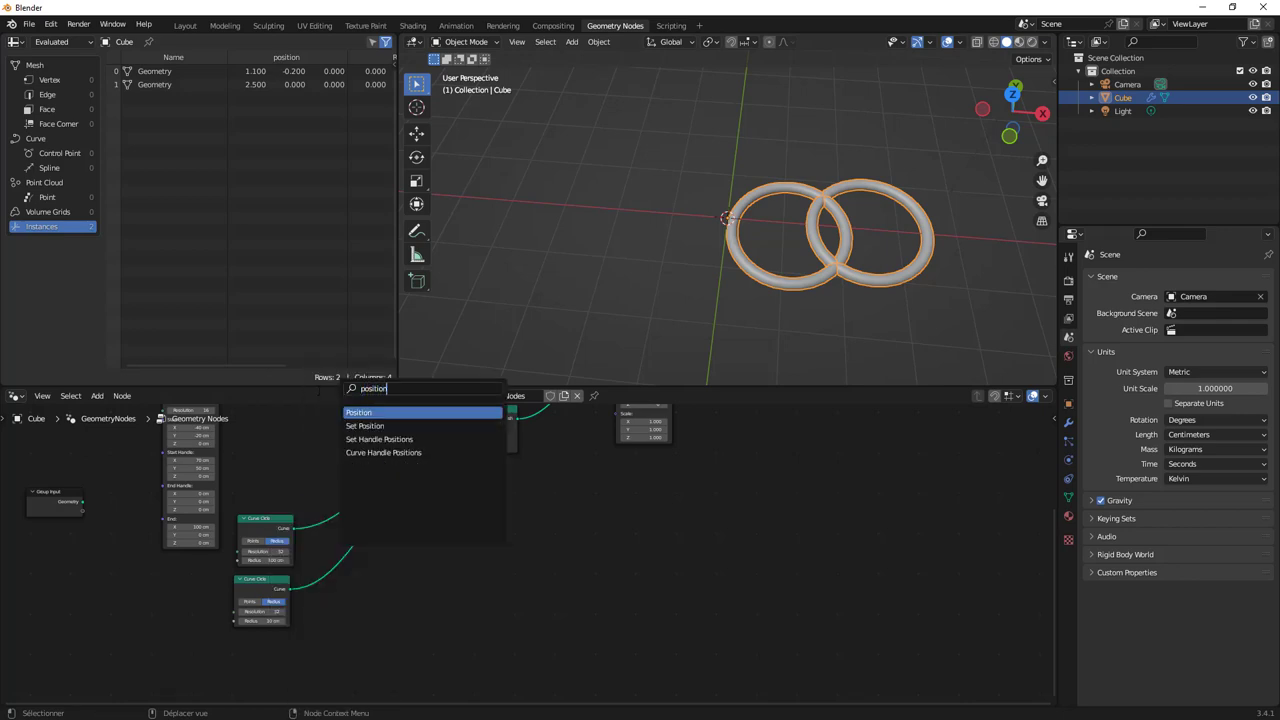
pyautogui.click(360, 412)
pyautogui.click(262, 640)
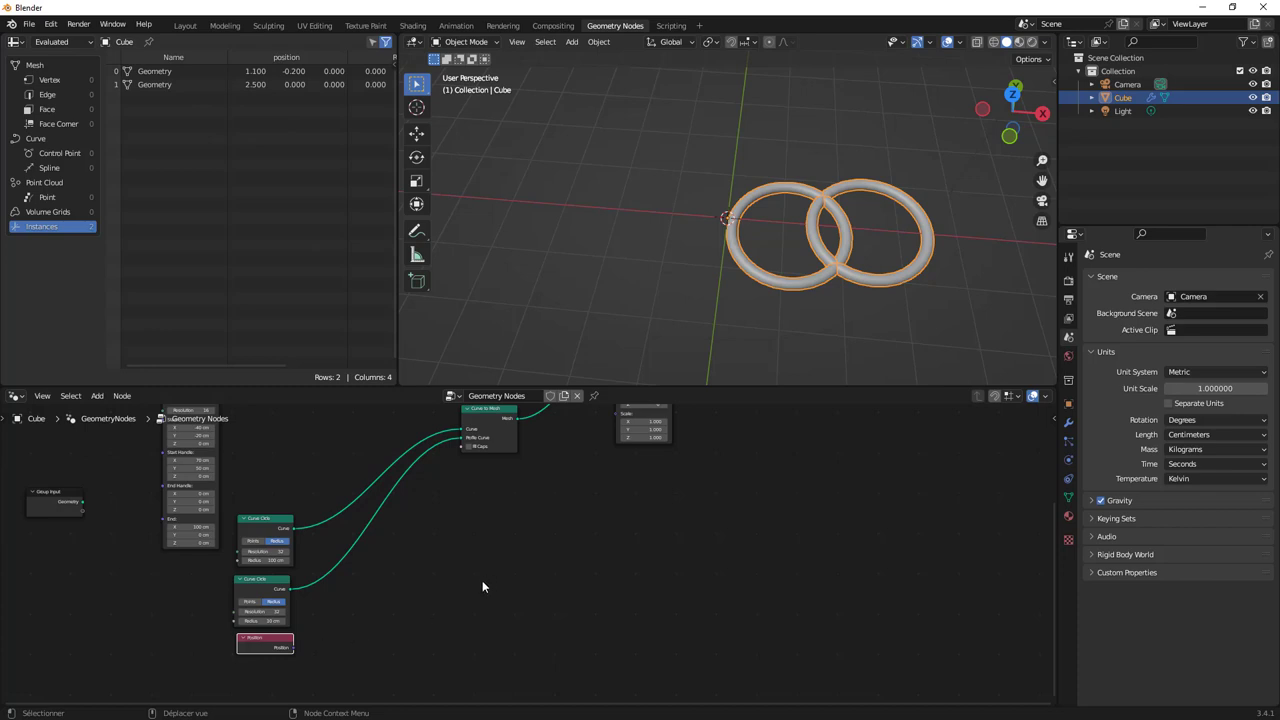
pyautogui.moveTo(482, 580)
pyautogui.mouseDown(button='middle')
pyautogui.moveTo(338, 669)
pyautogui.moveTo(345, 570)
pyautogui.mouseUp(button='middle')
pyautogui.moveTo(427, 548)
pyautogui.mouseDown(button='middle')
pyautogui.moveTo(385, 584)
pyautogui.moveTo(363, 560)
pyautogui.mouseUp(button='middle')
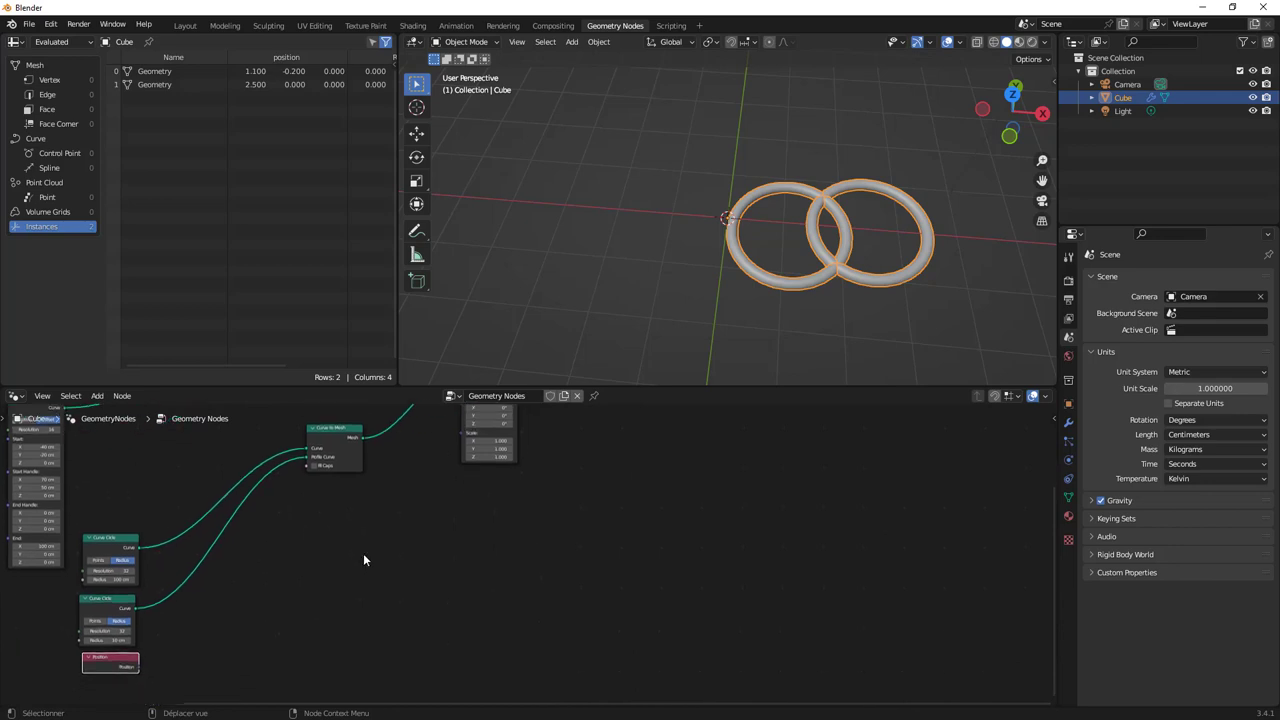
# Step: Add a Vector Math node to the tree and set its operation to Scale
pyautogui.hotkey('shift', 'a')
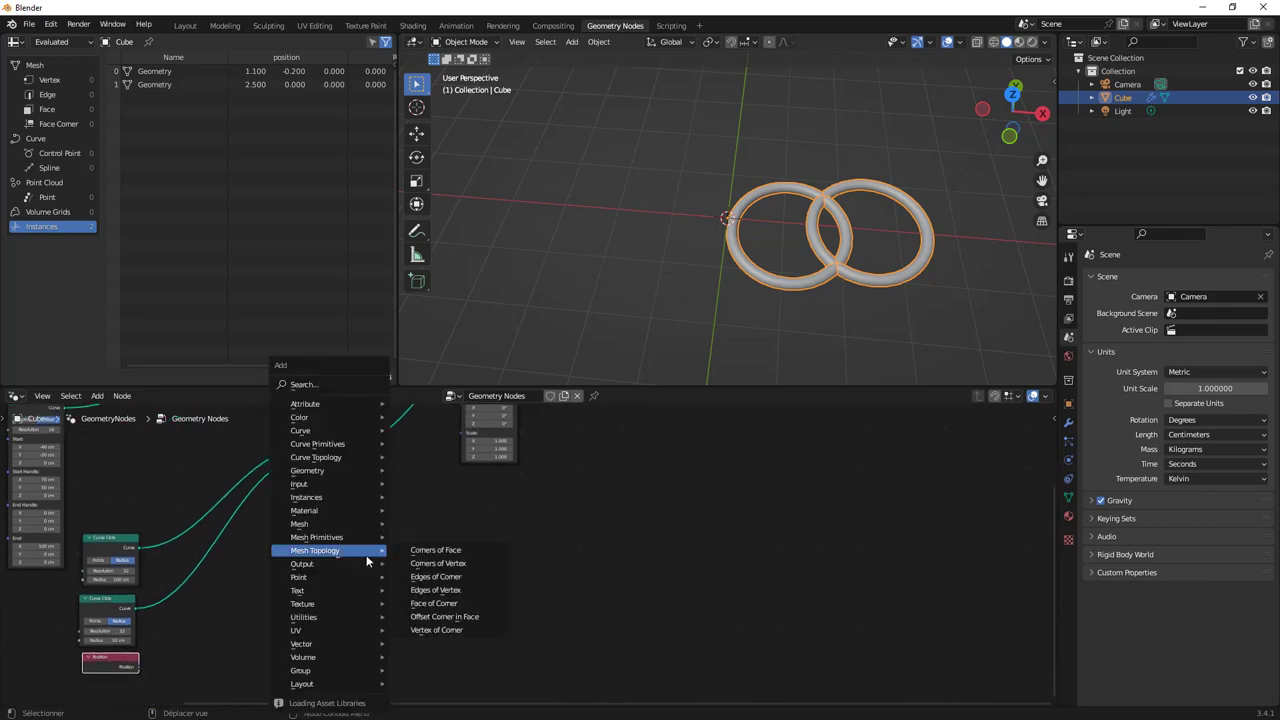
pyautogui.click(330, 385)
pyautogui.write('v')
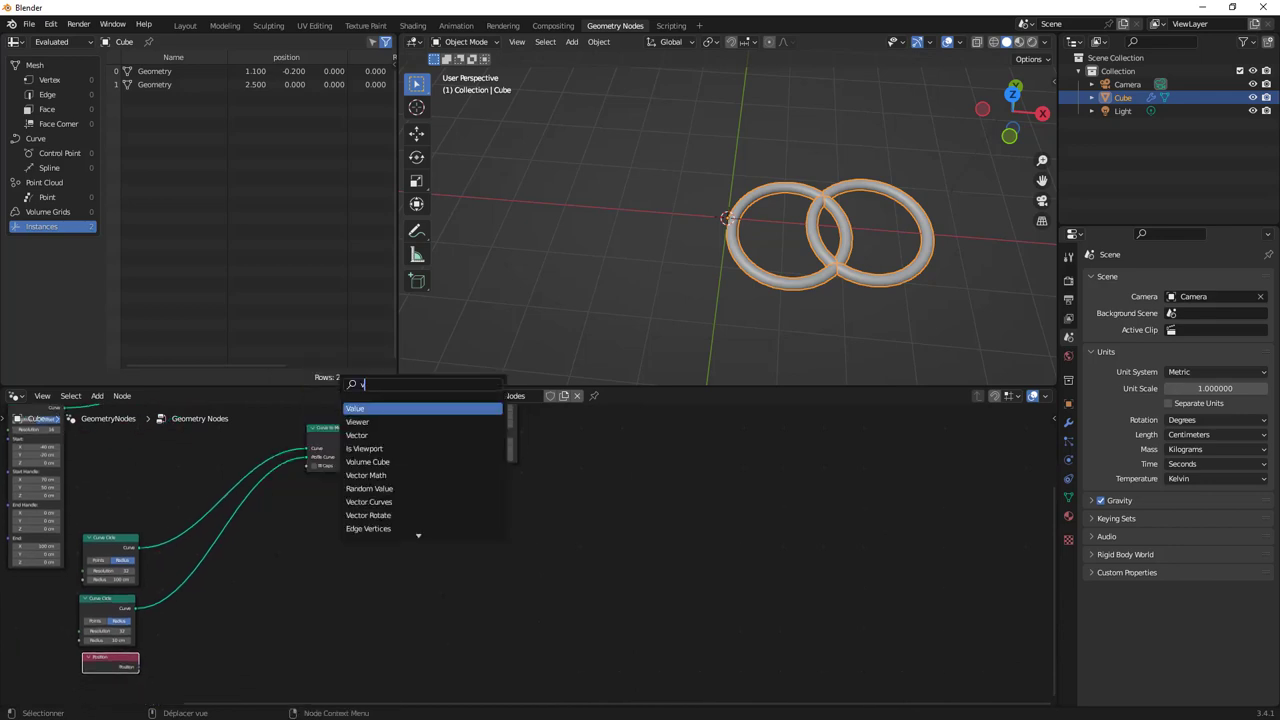
pyautogui.write('ector')
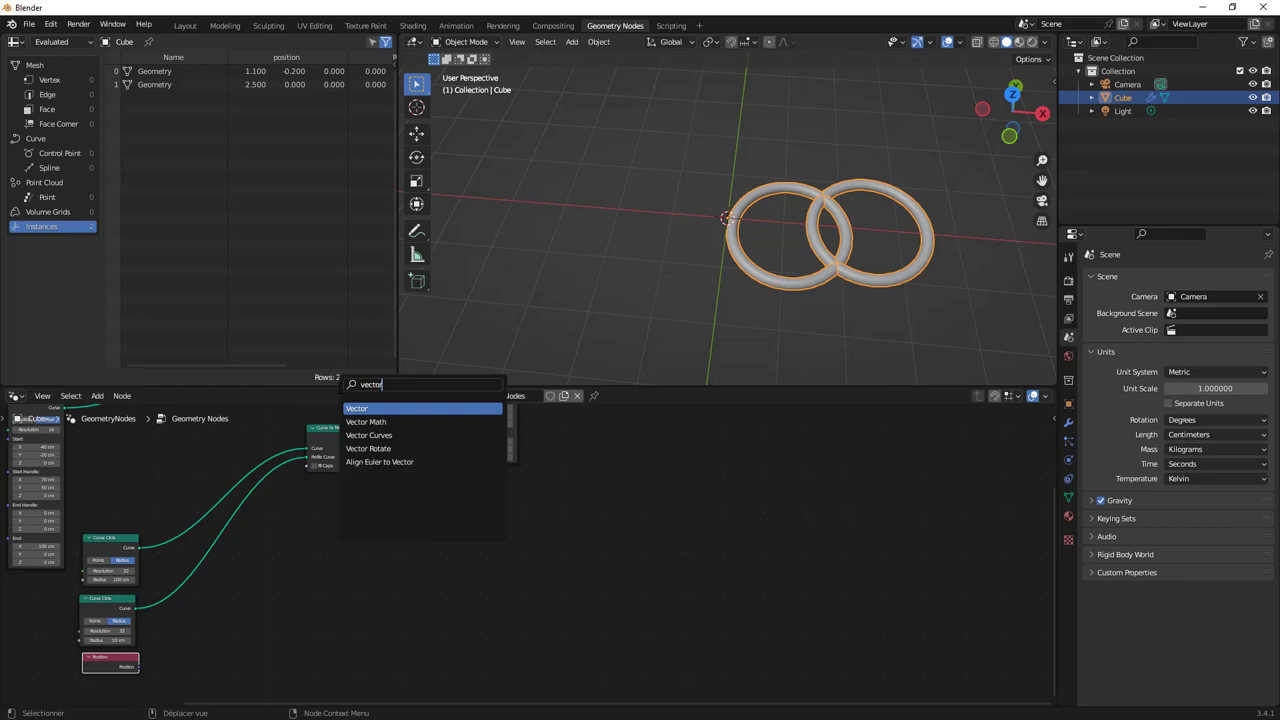
pyautogui.click(365, 421)
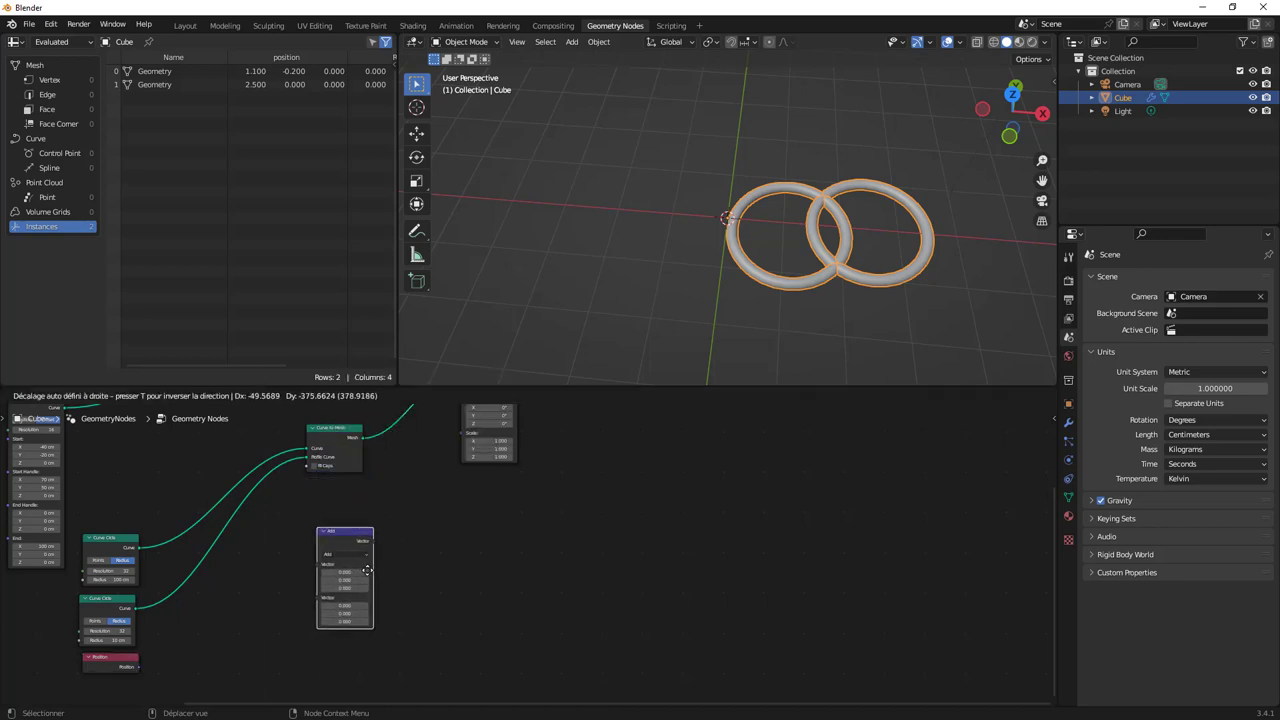
pyautogui.click(336, 568)
pyautogui.scroll(3, 336, 568)
pyautogui.scroll(1, 336, 575)
pyautogui.moveTo(303, 528); pyautogui.dragTo(574, 480, button='middle')
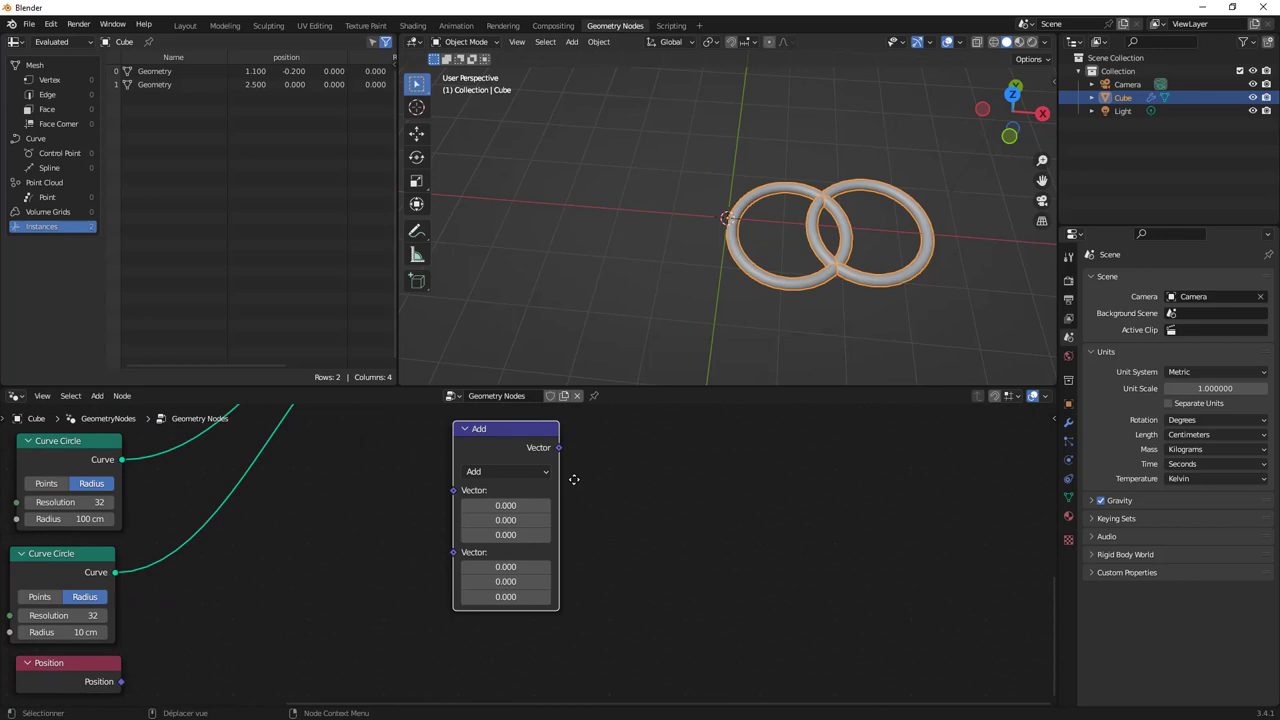
pyautogui.click(500, 486)
pyautogui.click(488, 235)
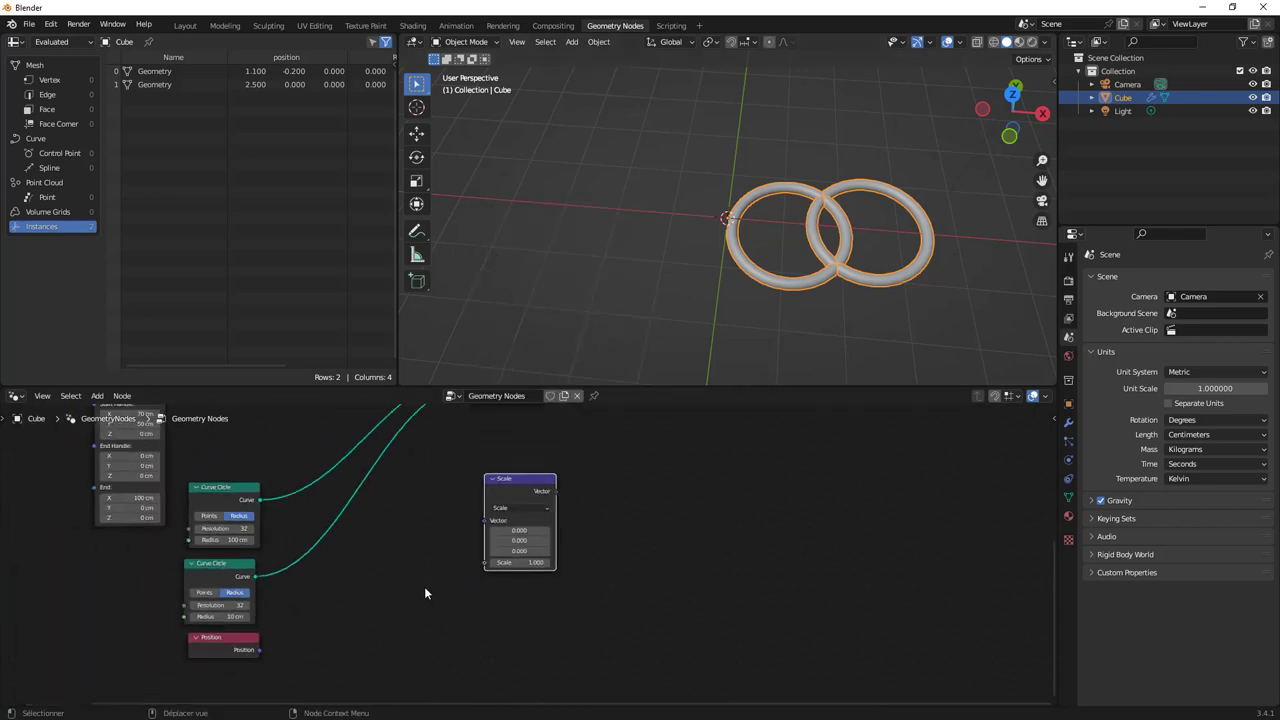
# Step: Link Position into the Scale node and its output into Instance on Points Rotation
pyautogui.scroll(-2, 424, 586)
pyautogui.moveTo(260, 650); pyautogui.dragTo(480, 520)
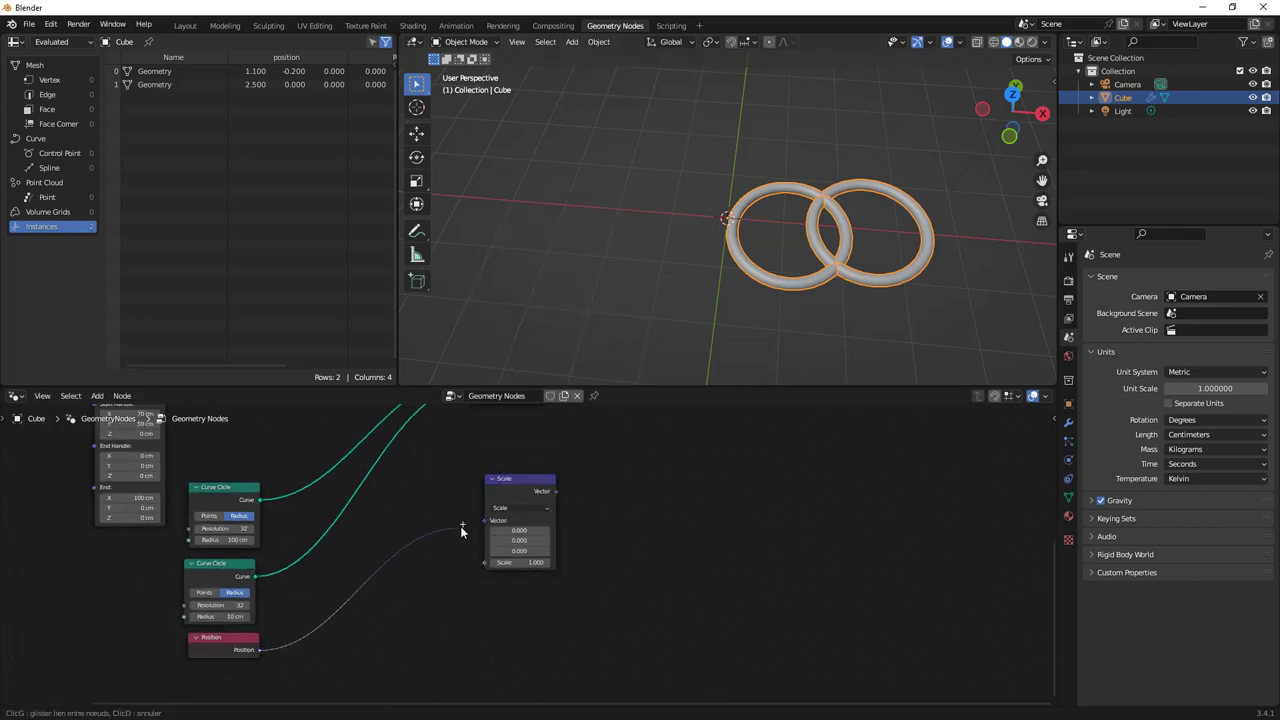
pyautogui.moveTo(470, 491); pyautogui.dragTo(207, 599, button='middle')
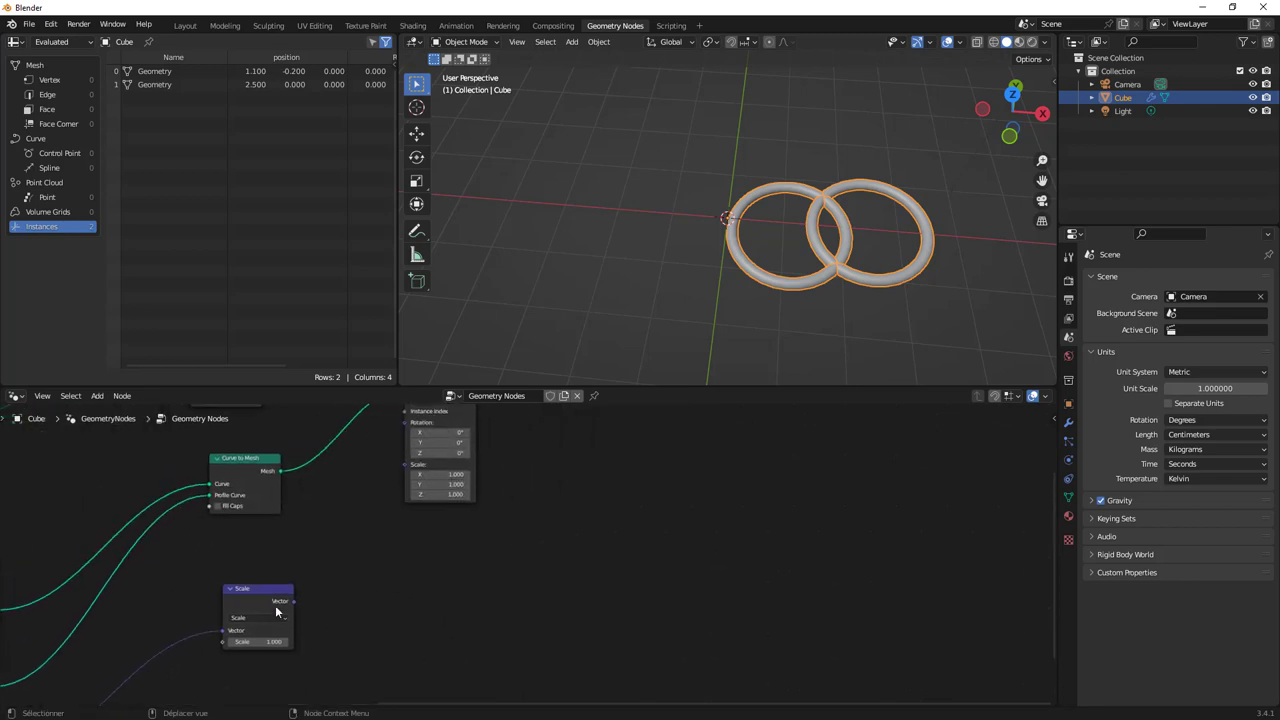
pyautogui.moveTo(294, 600)
pyautogui.mouseDown()
pyautogui.moveTo(364, 473)
pyautogui.moveTo(406, 466)
pyautogui.mouseUp()
pyautogui.moveTo(795, 257)
pyautogui.mouseDown(button='middle')
pyautogui.moveTo(883, 268)
pyautogui.moveTo(845, 219)
pyautogui.mouseUp(button='middle')
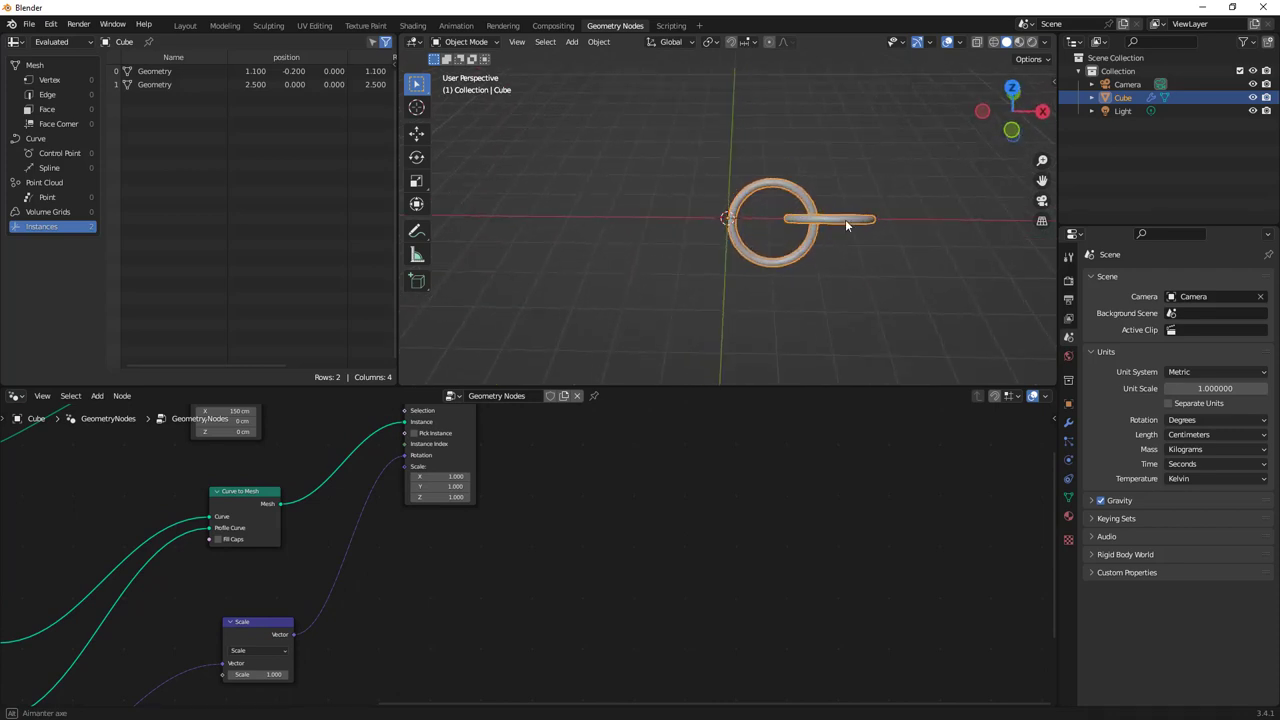
pyautogui.scroll(-2, 358, 634)
pyautogui.moveTo(399, 604); pyautogui.dragTo(629, 595, button='middle')
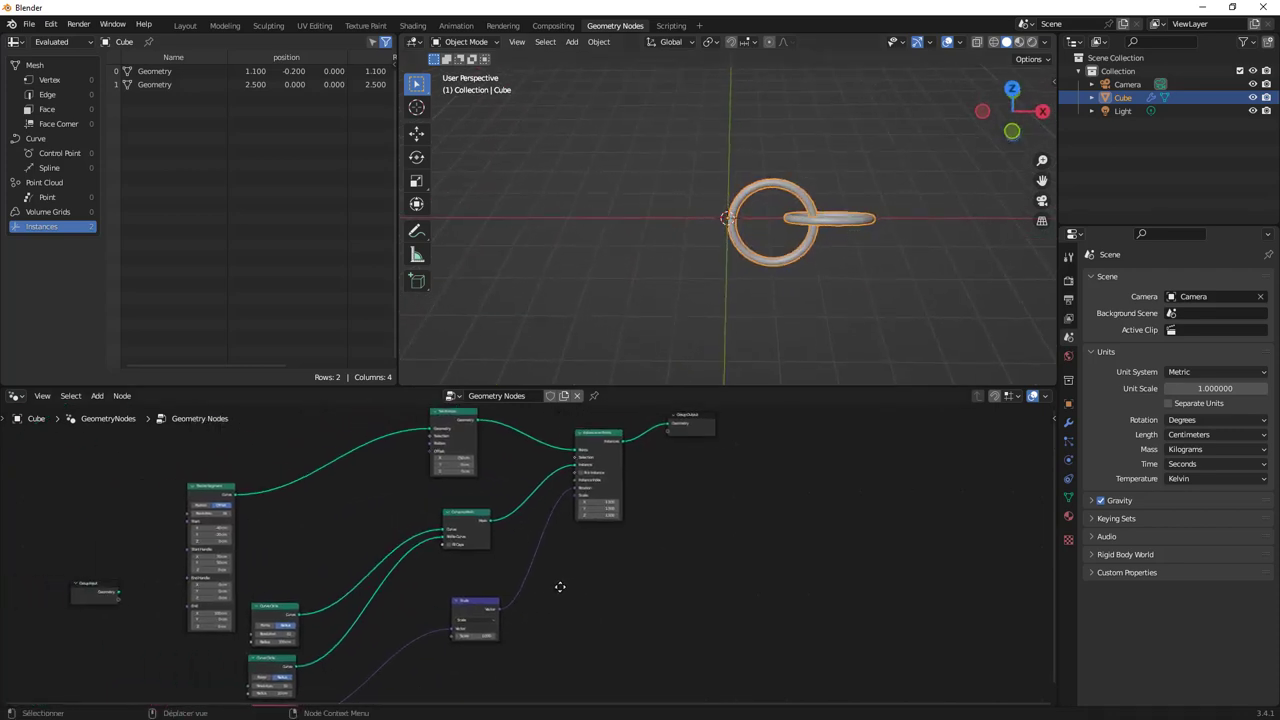
pyautogui.scroll(1, 629, 595)
pyautogui.moveTo(412, 535); pyautogui.dragTo(294, 480, button='middle')
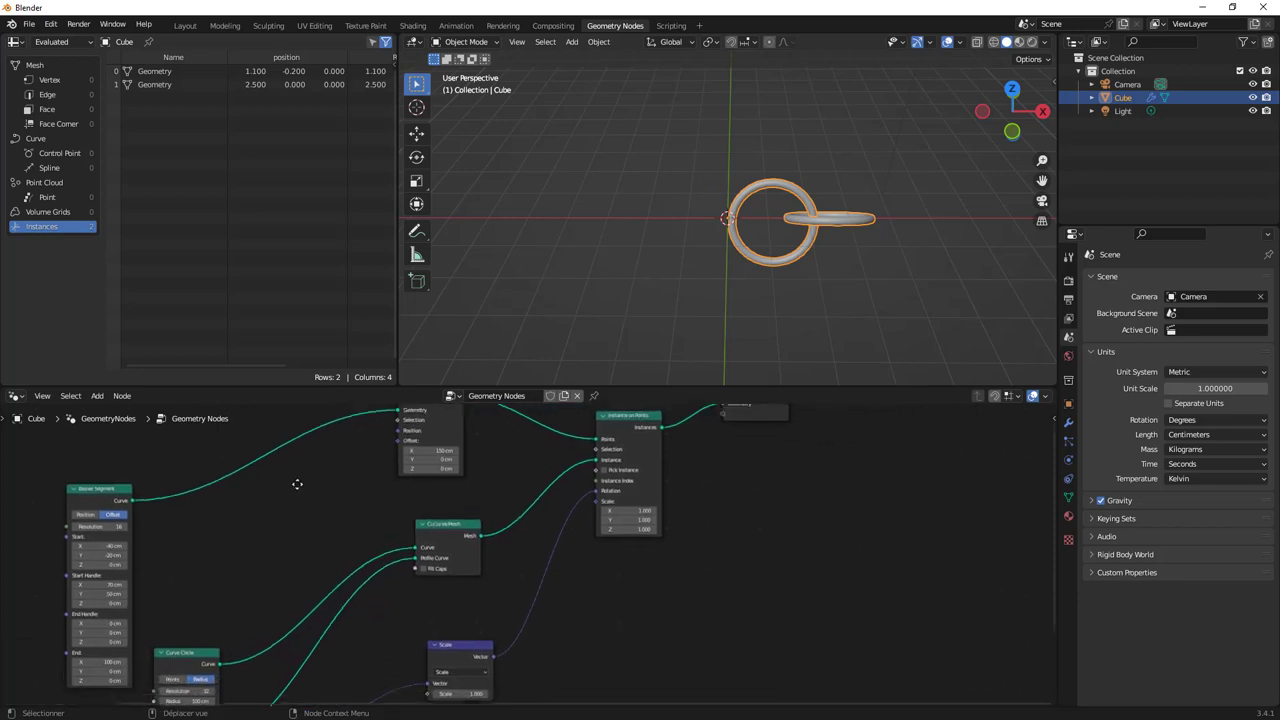
pyautogui.scroll(1, 340, 660)
pyautogui.scroll(-2, 392, 658)
pyautogui.moveTo(436, 558); pyautogui.dragTo(580, 650, button='middle')
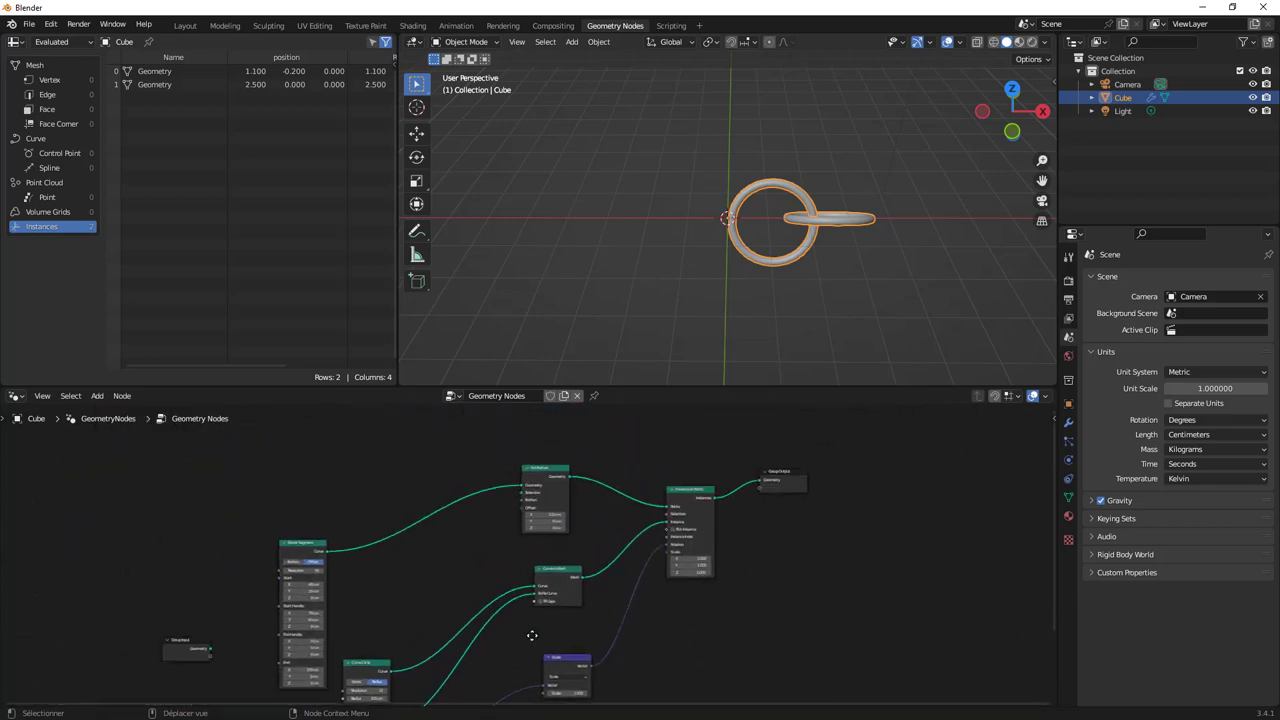
pyautogui.moveTo(757, 234); pyautogui.dragTo(764, 237, button='middle')
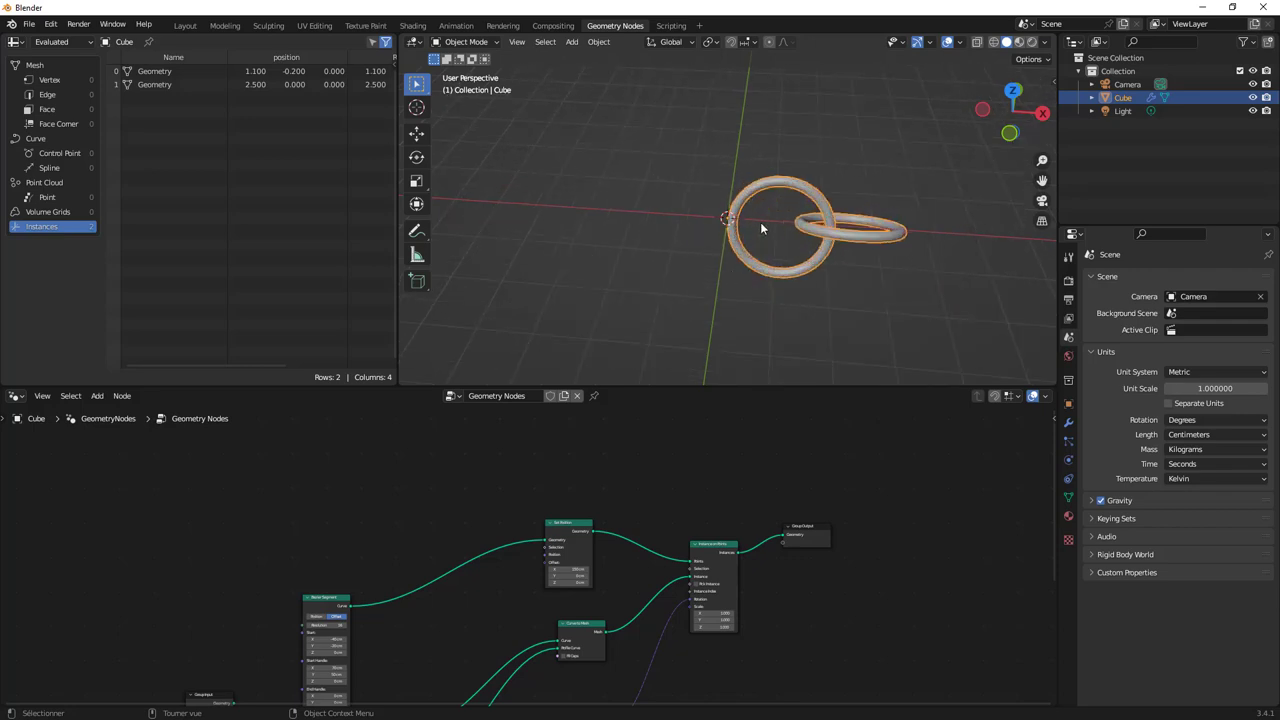
pyautogui.scroll(2, 387, 545)
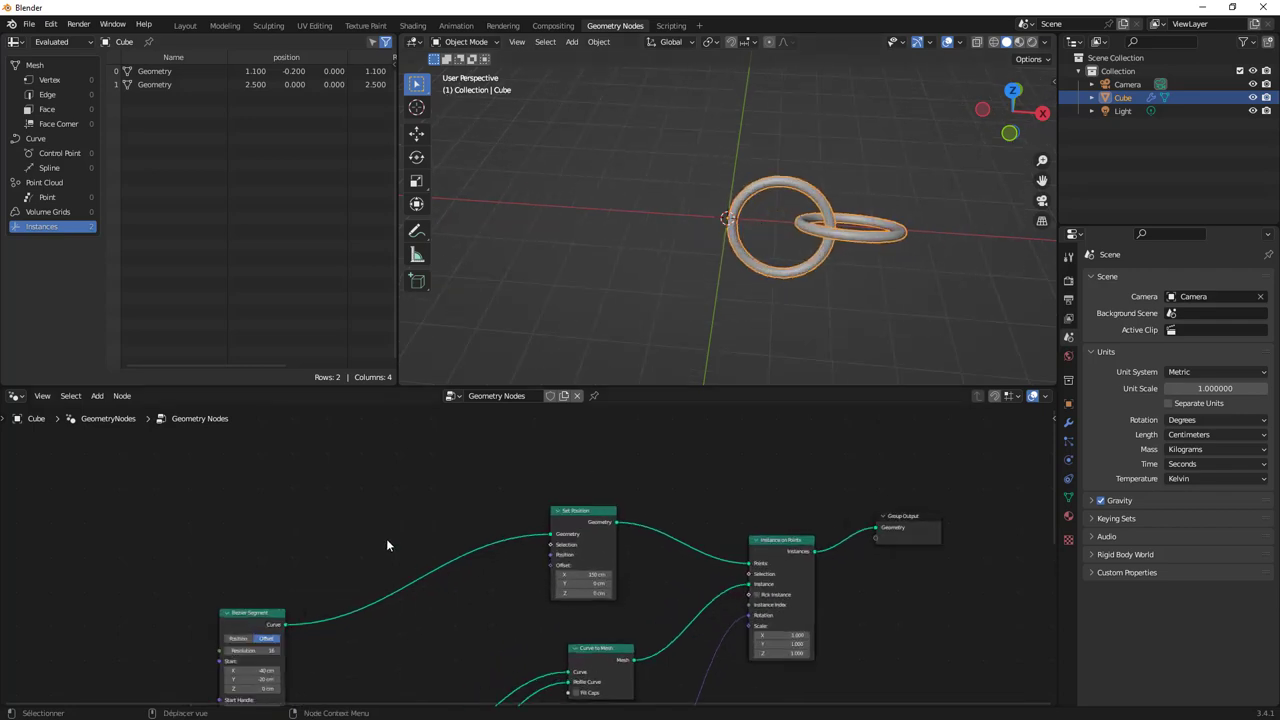
# Step: Insert a 10-point Resample Curve node between Bezier Segment and Set Position
pyautogui.hotkey('shift', 'a')
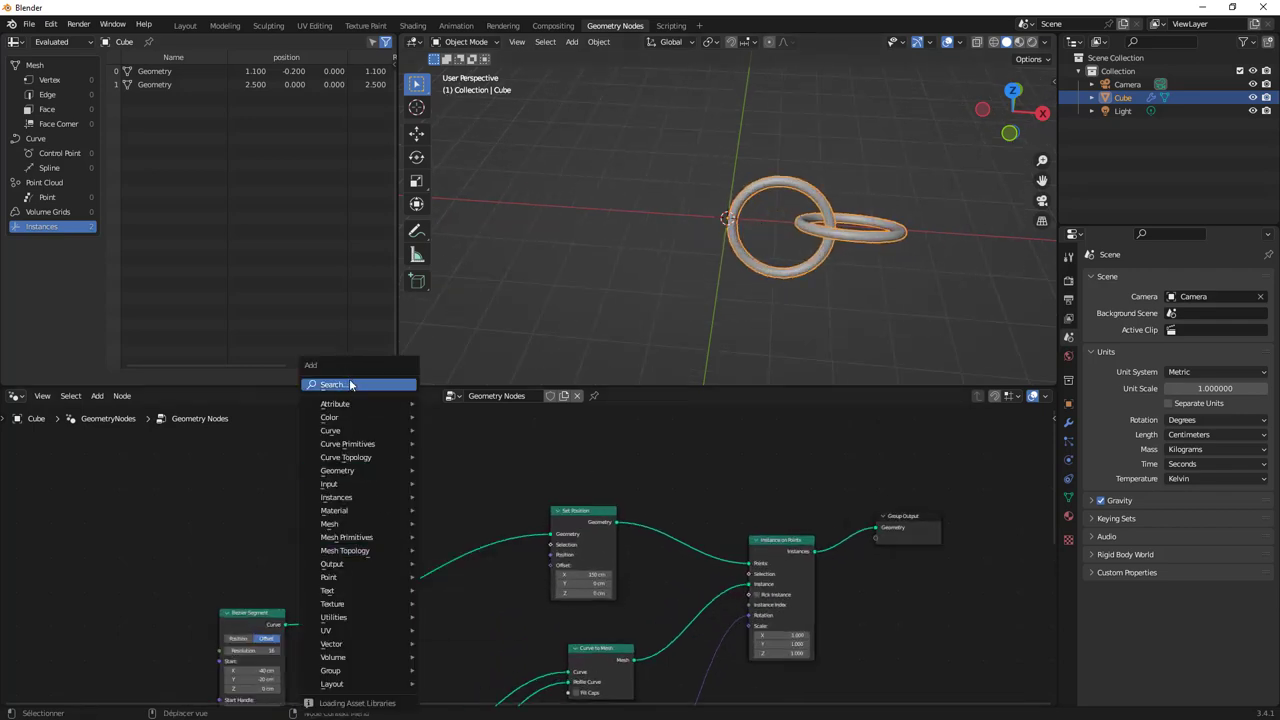
pyautogui.click(395, 384)
pyautogui.write('sample')
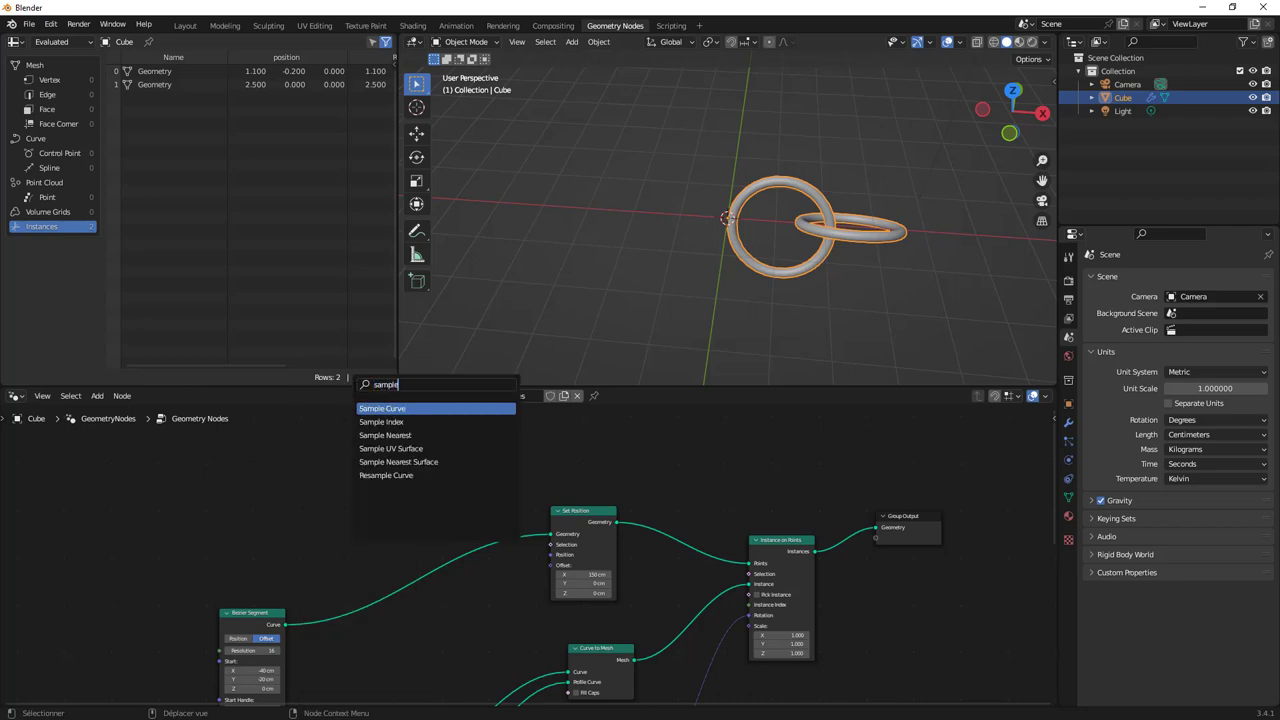
pyautogui.press('Down')
pyautogui.press('Down')
pyautogui.press('Down')
pyautogui.press('Down')
pyautogui.press('Down')
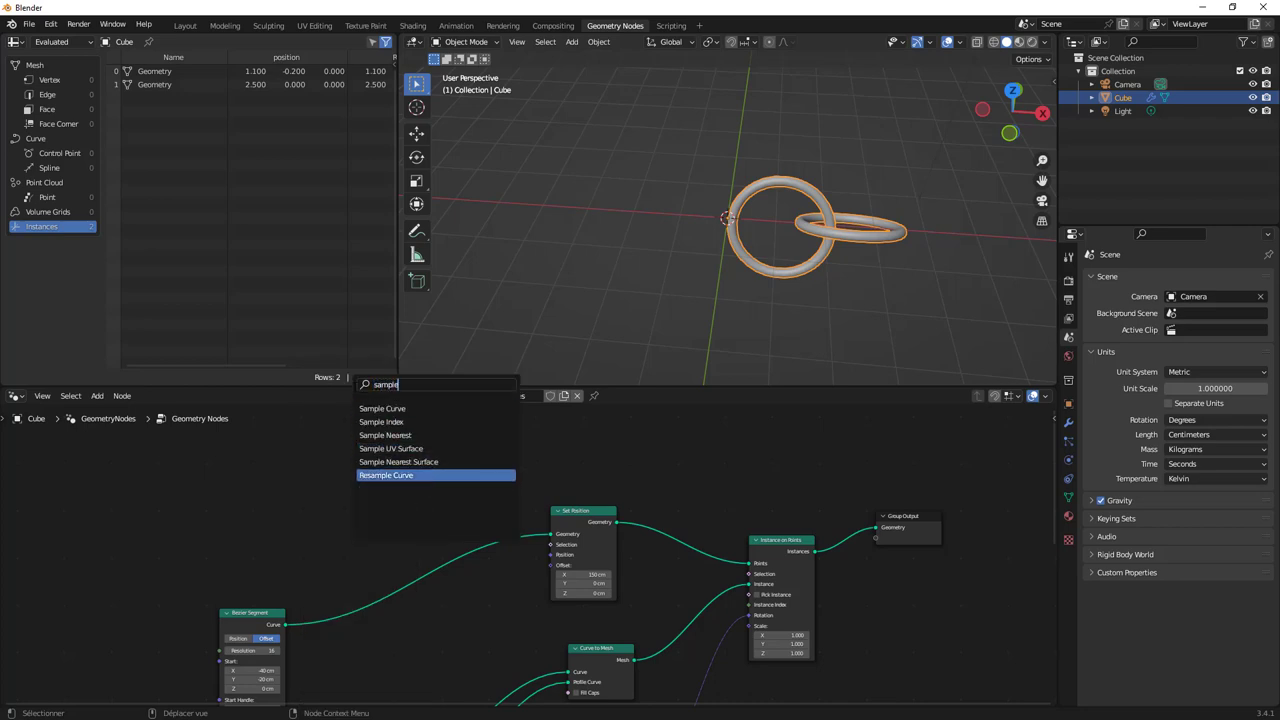
pyautogui.press('Return')
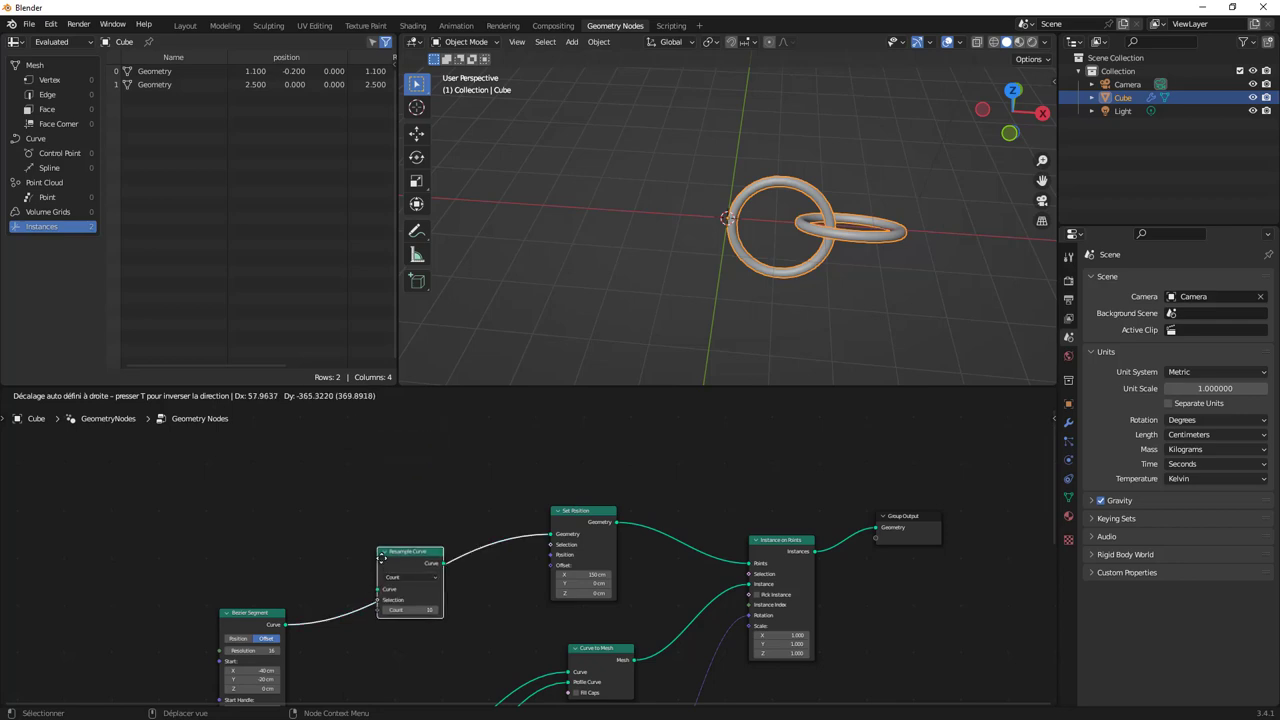
pyautogui.click(444, 507)
# Step: Set the Bezier Segment start X to -1290 cm to stretch the rings into a chain
pyautogui.moveTo(829, 285); pyautogui.dragTo(745, 240, button='middle')
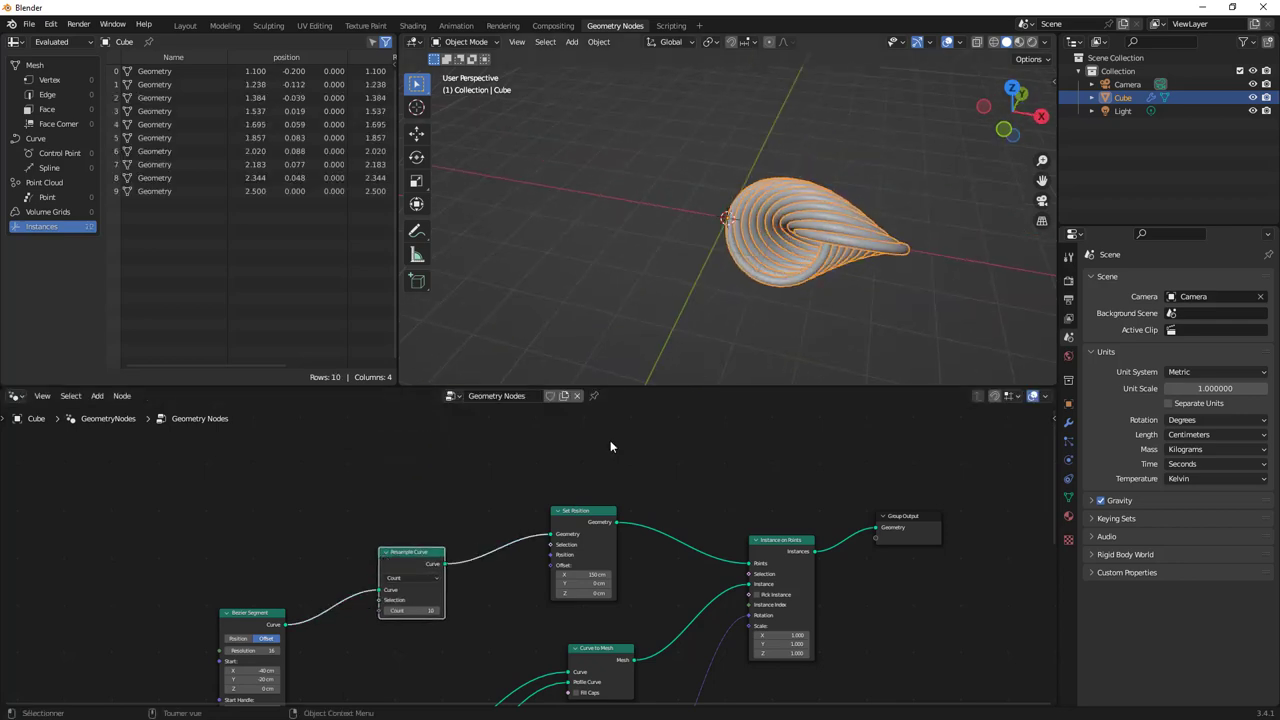
pyautogui.moveTo(445, 610); pyautogui.dragTo(600, 470, button='middle')
pyautogui.scroll(2, 499, 533)
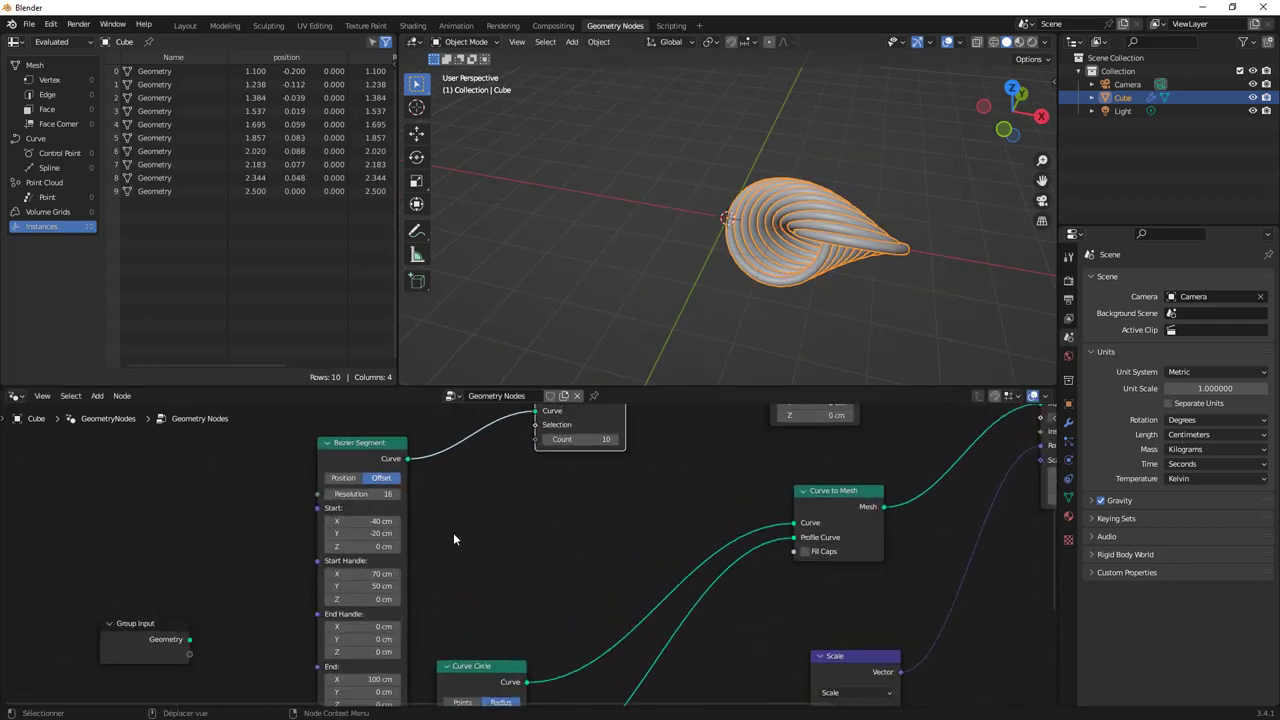
pyautogui.moveTo(372, 521)
pyautogui.mouseDown()
pyautogui.moveTo(300, 521)
pyautogui.moveTo(340, 521)
pyautogui.mouseUp()
pyautogui.scroll(-2, 686, 291)
pyautogui.scroll(-2, 686, 291)
pyautogui.moveTo(644, 267)
pyautogui.mouseDown(button='middle')
pyautogui.moveTo(848, 219)
pyautogui.moveTo(700, 261)
pyautogui.moveTo(631, 356)
pyautogui.mouseUp(button='middle')
pyautogui.moveTo(609, 479)
pyautogui.mouseDown(button='middle')
pyautogui.moveTo(533, 479)
pyautogui.moveTo(561, 550)
pyautogui.mouseUp(button='middle')
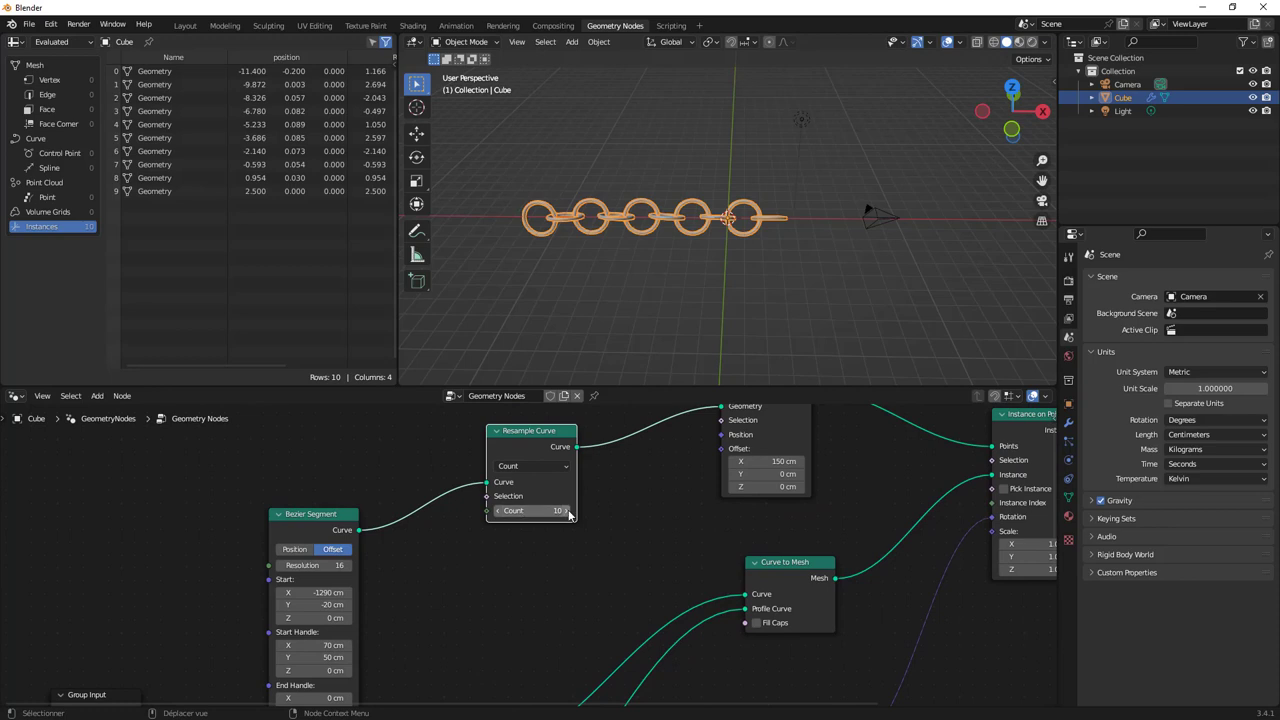
pyautogui.click(566, 511)
pyautogui.click(566, 511)
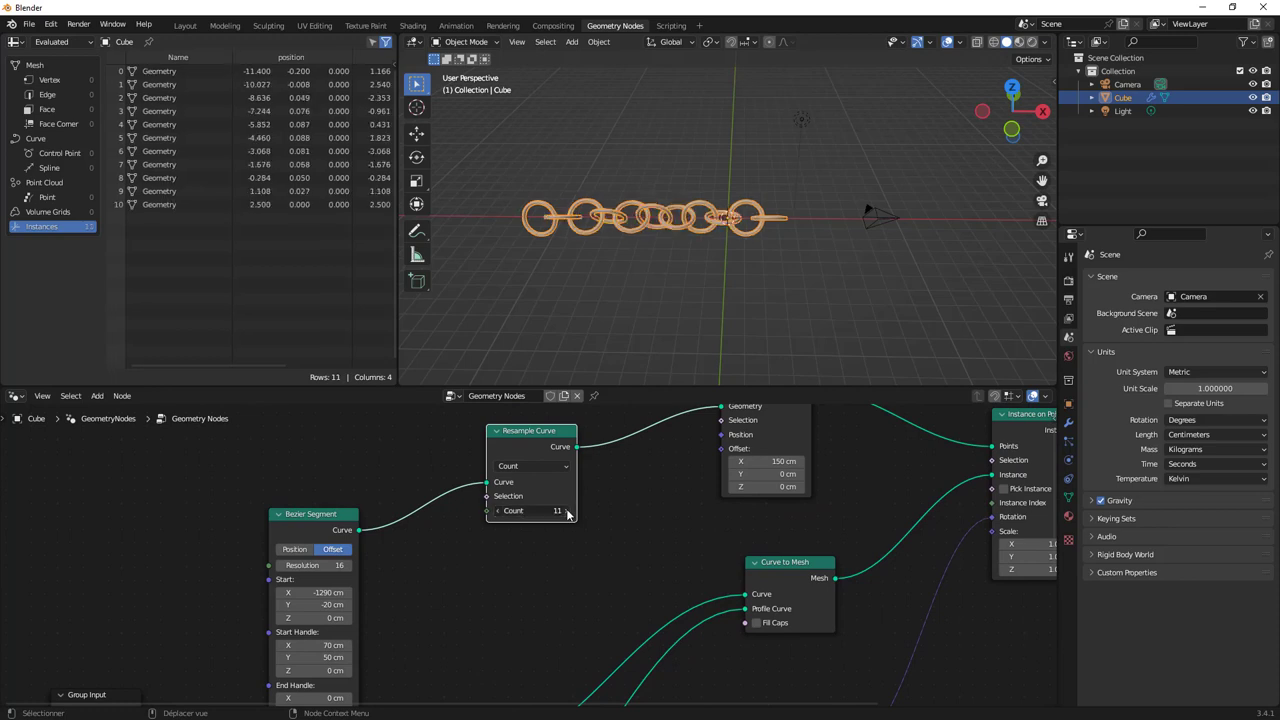
pyautogui.click(497, 511)
pyautogui.click(497, 511)
pyautogui.scroll(-1, 608, 512)
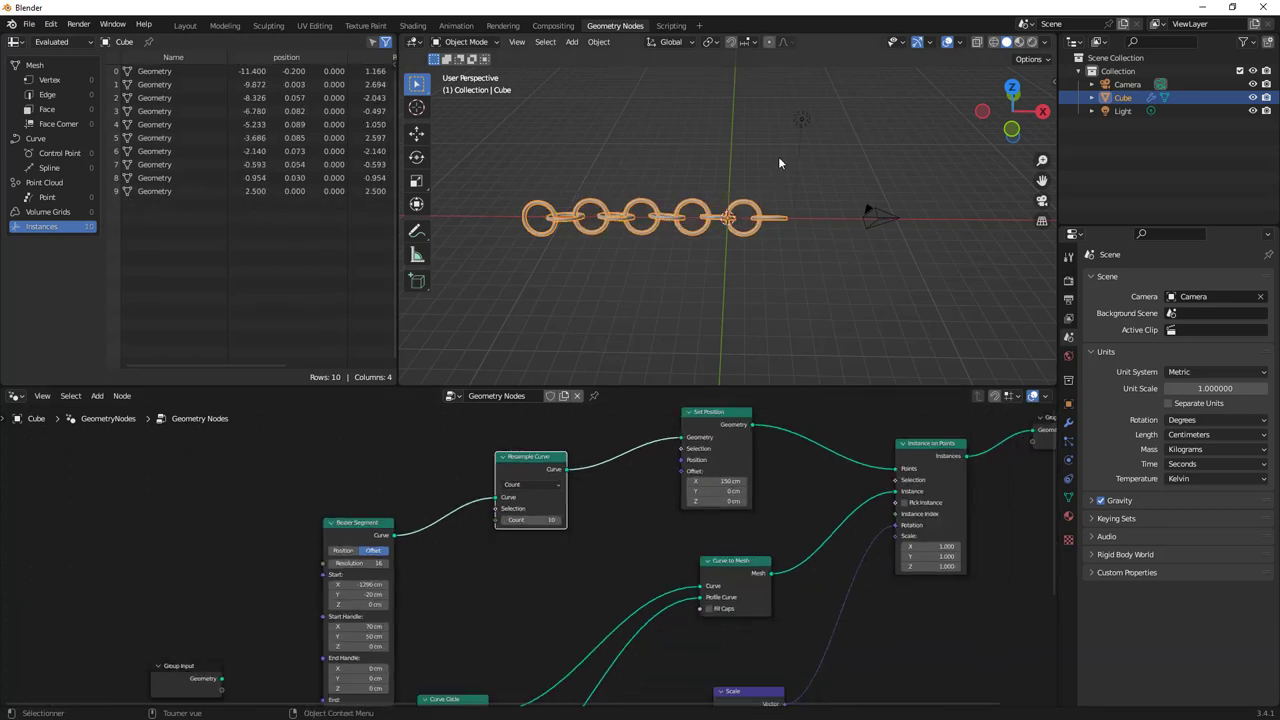
pyautogui.moveTo(778, 156)
pyautogui.mouseDown(button='middle')
pyautogui.moveTo(718, 270)
pyautogui.moveTo(732, 264)
pyautogui.moveTo(702, 262)
pyautogui.mouseUp(button='middle')
pyautogui.moveTo(777, 557); pyautogui.dragTo(259, 633, button='middle')
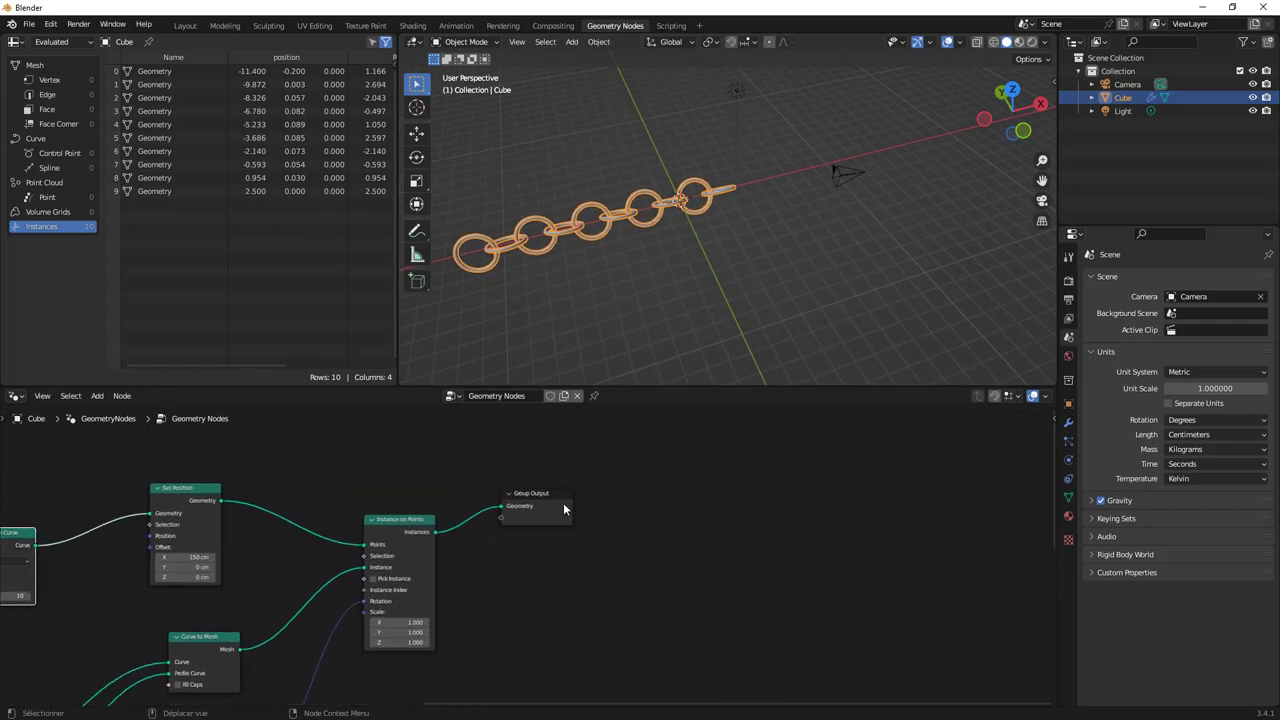
pyautogui.moveTo(547, 503); pyautogui.dragTo(680, 473)
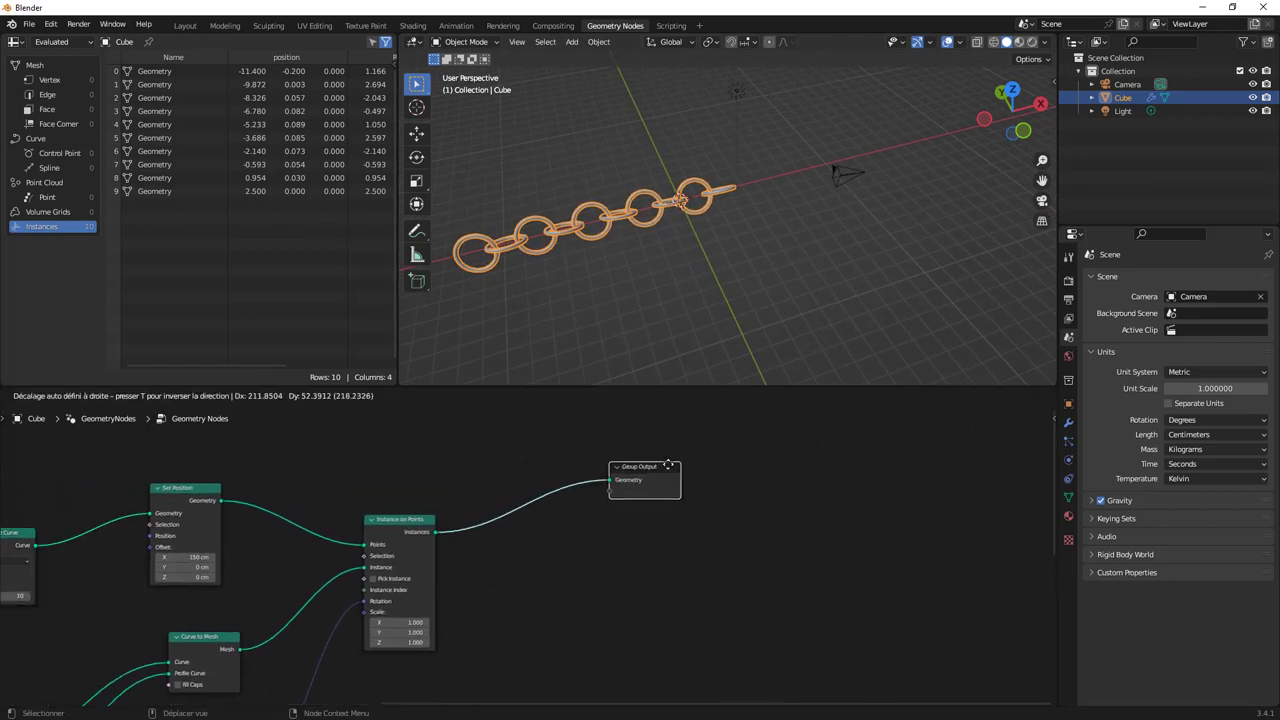
# Step: Replace the cube's material with a new material named Anneau
pyautogui.click(1068, 516)
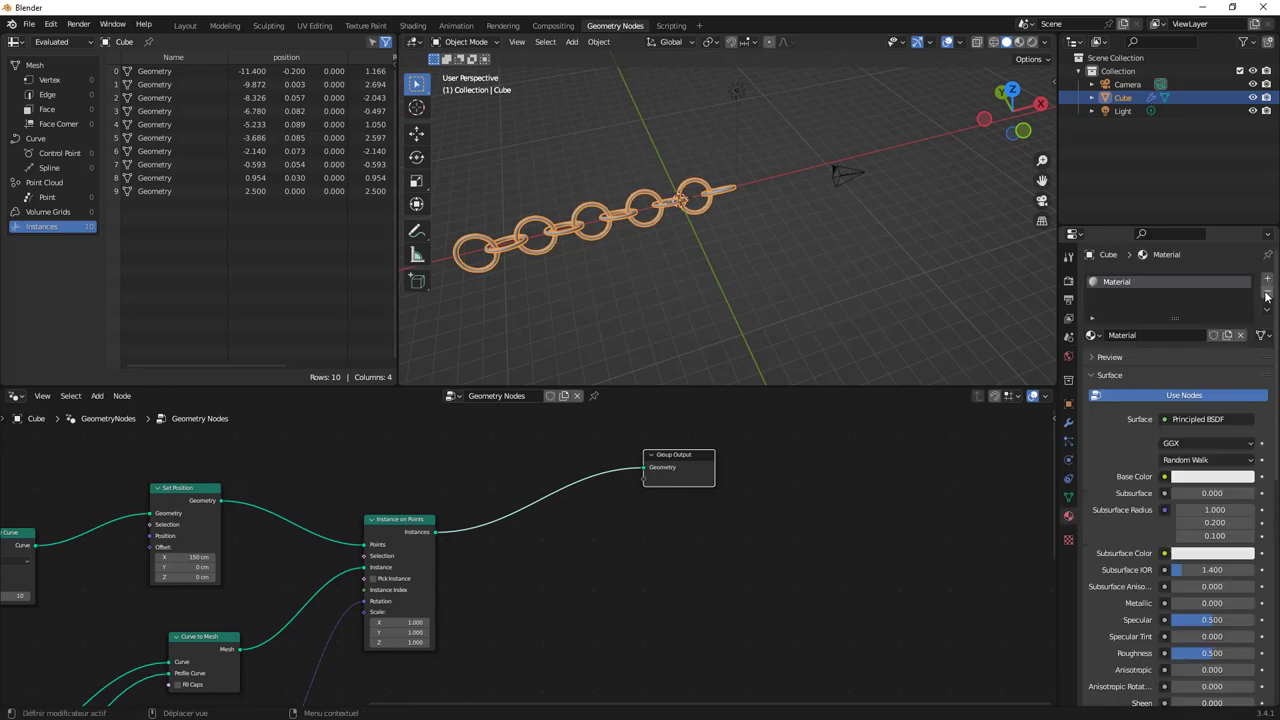
pyautogui.click(1268, 297)
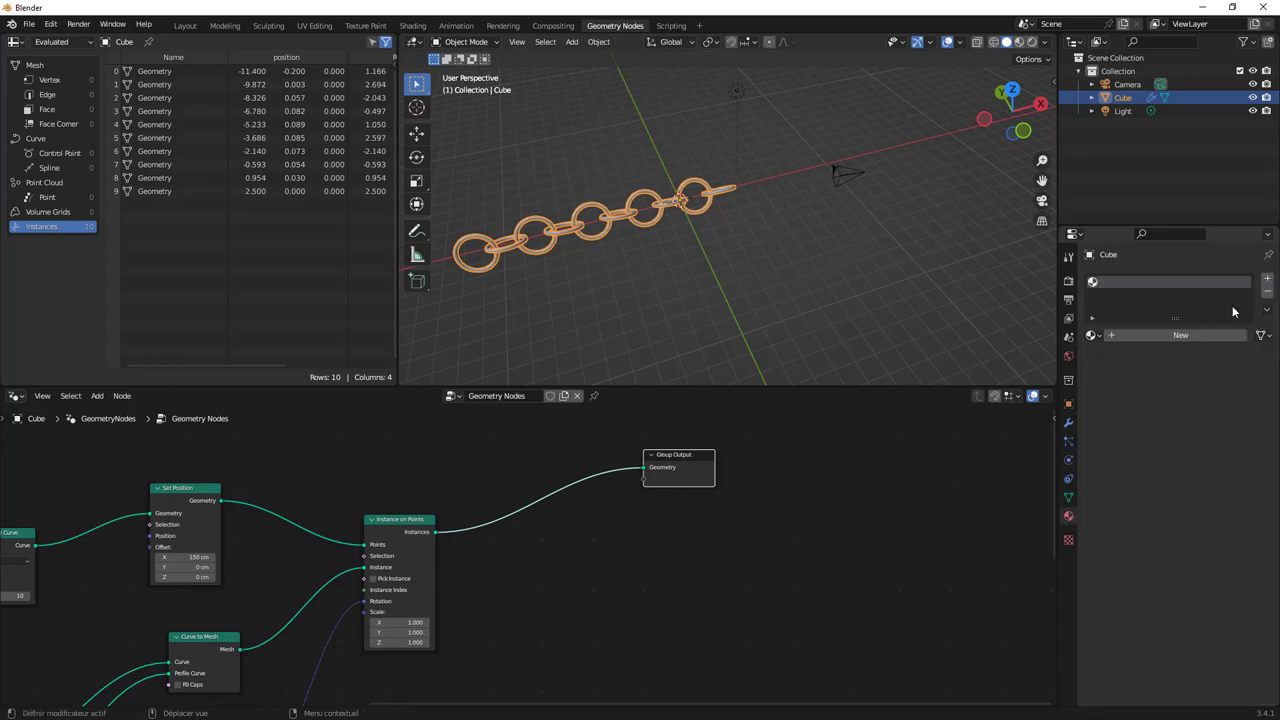
pyautogui.click(1183, 336)
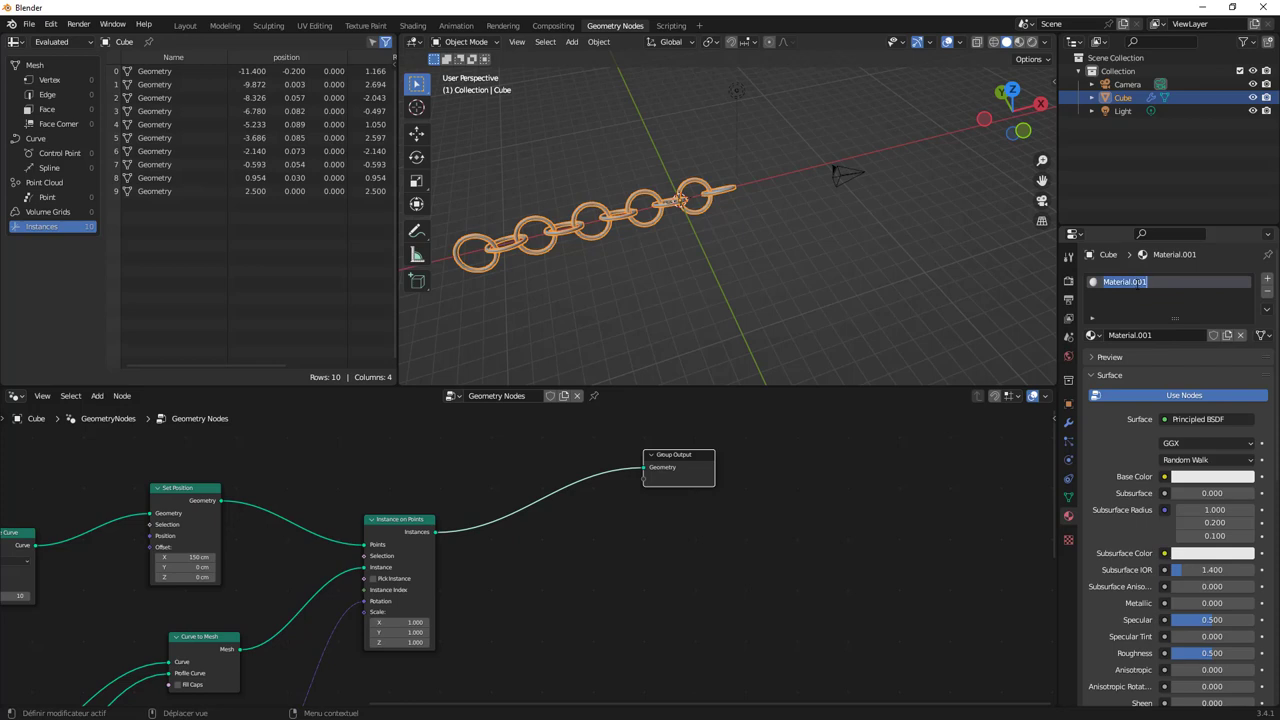
pyautogui.write('Anneau')
pyautogui.press('Return')
# Step: Give Anneau a saturated orange base colour and Metallic 1.0
pyautogui.click(1199, 477)
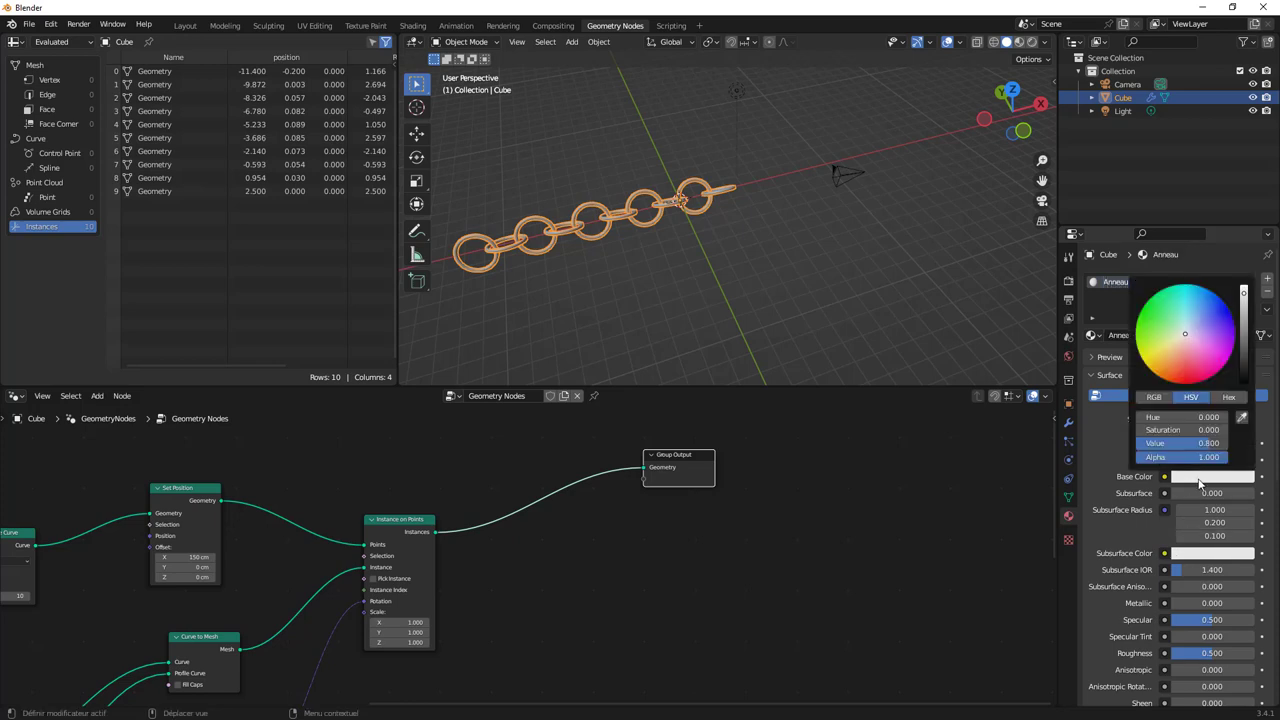
pyautogui.click(1166, 345)
pyautogui.moveTo(1166, 345); pyautogui.dragTo(1158, 367)
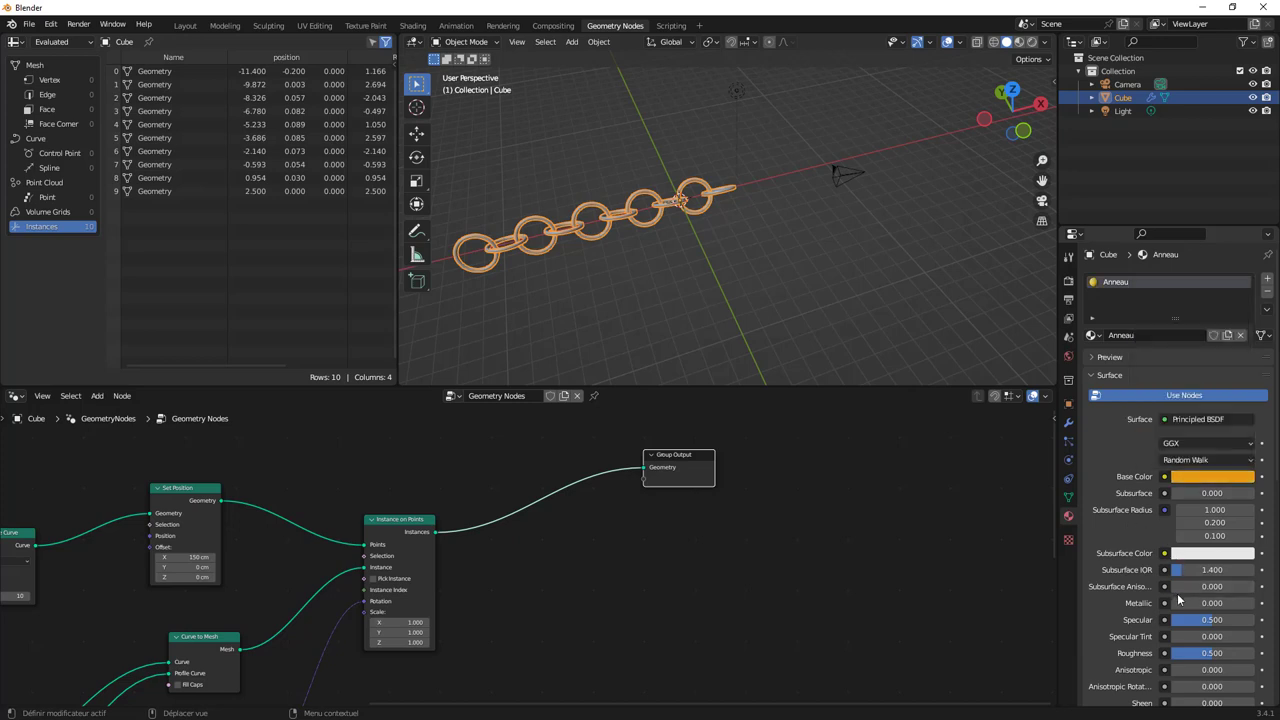
pyautogui.moveTo(1182, 603); pyautogui.dragTo(1254, 603)
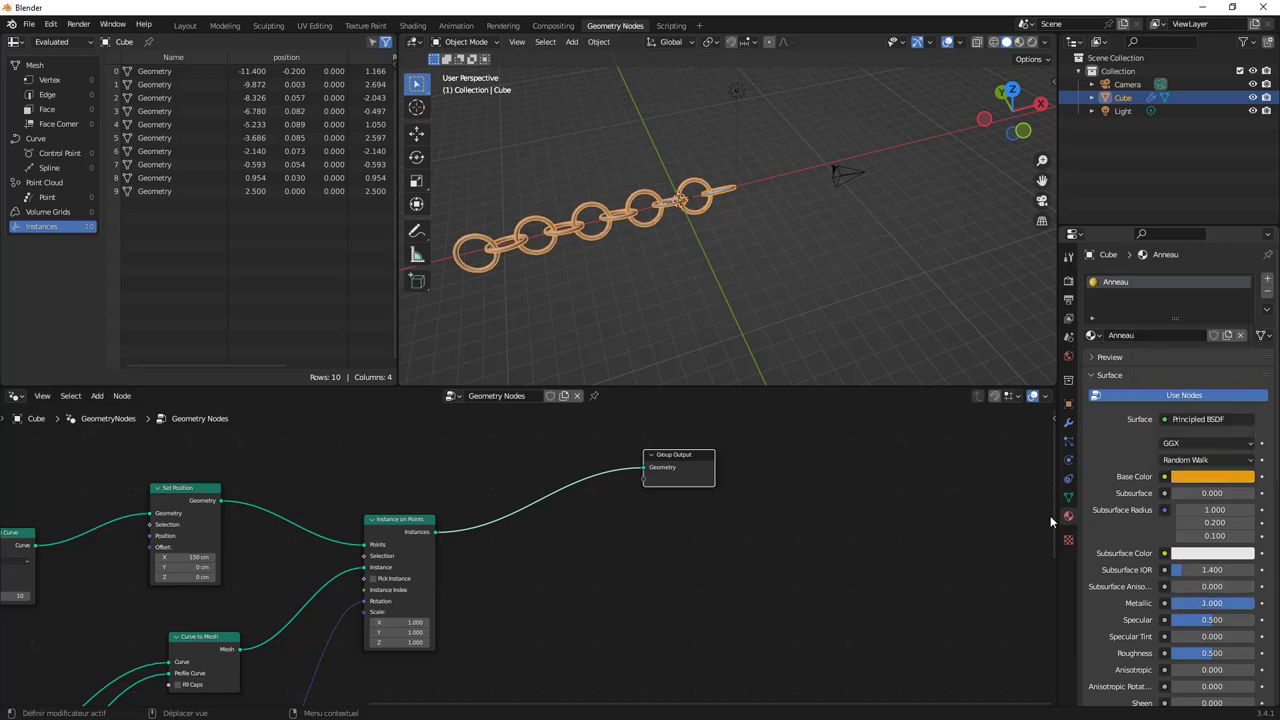
# Step: In the Shading workspace, lower Anneau's Roughness to 0.036 and view the chain in Rendered shading
pyautogui.click(413, 25)
pyautogui.scroll(3, 665, 561)
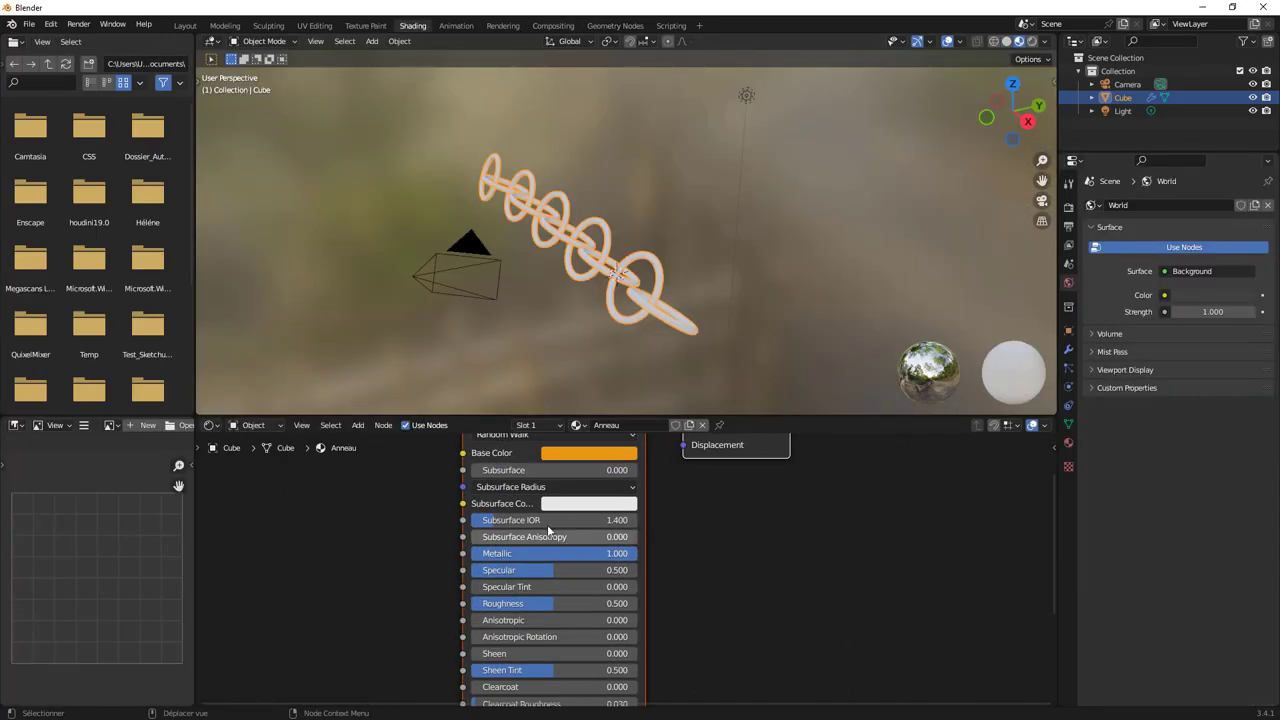
pyautogui.moveTo(534, 603); pyautogui.dragTo(478, 603)
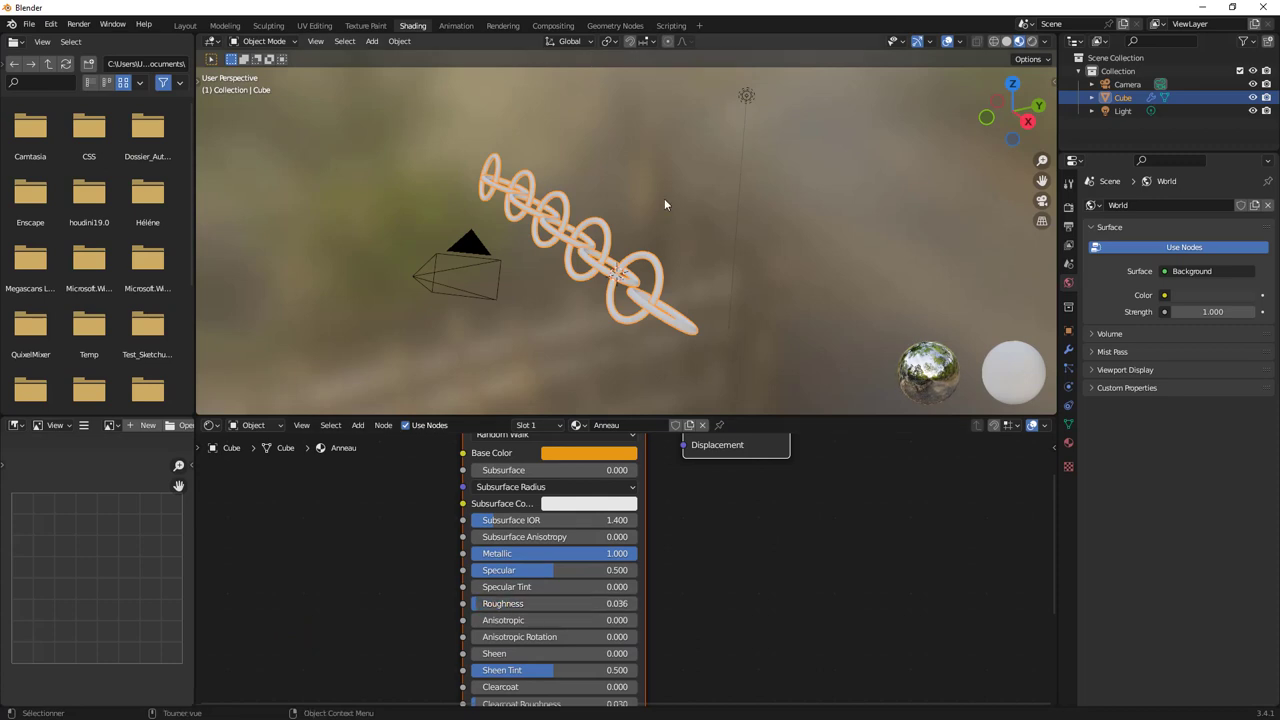
pyautogui.click(1035, 43)
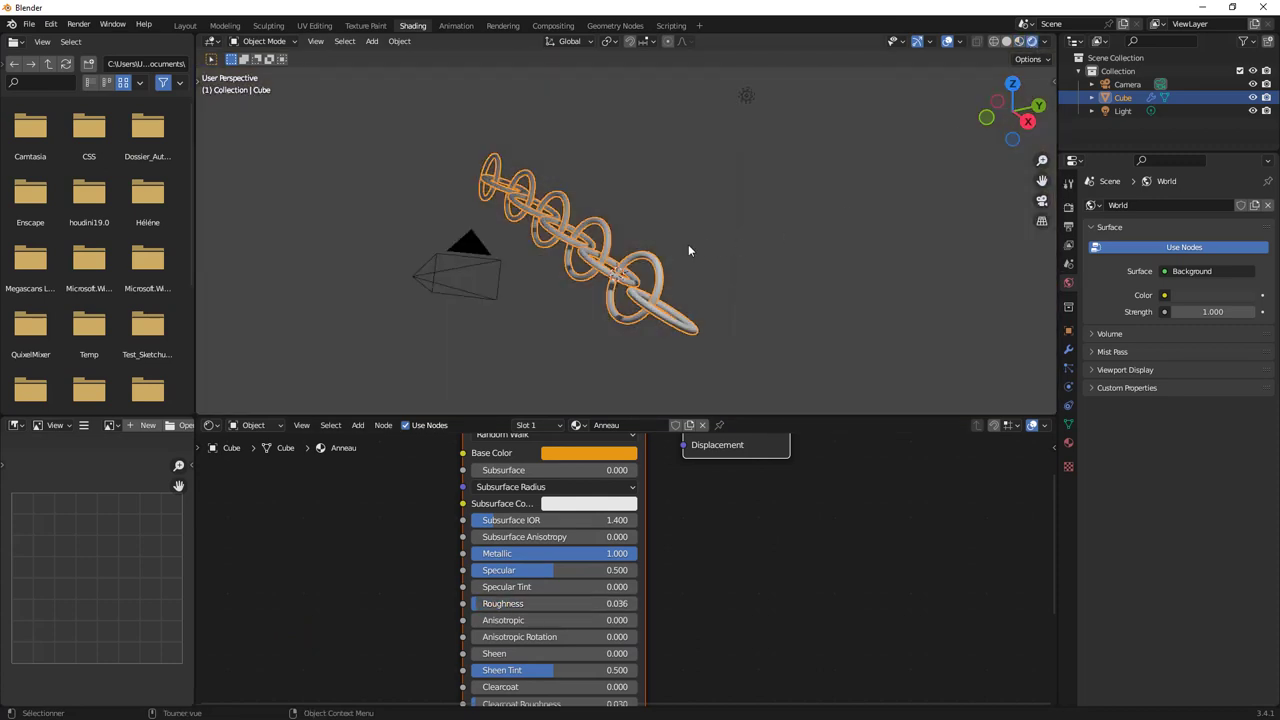
pyautogui.moveTo(688, 244)
pyautogui.mouseDown(button='middle')
pyautogui.moveTo(782, 217)
pyautogui.moveTo(720, 231)
pyautogui.mouseUp(button='middle')
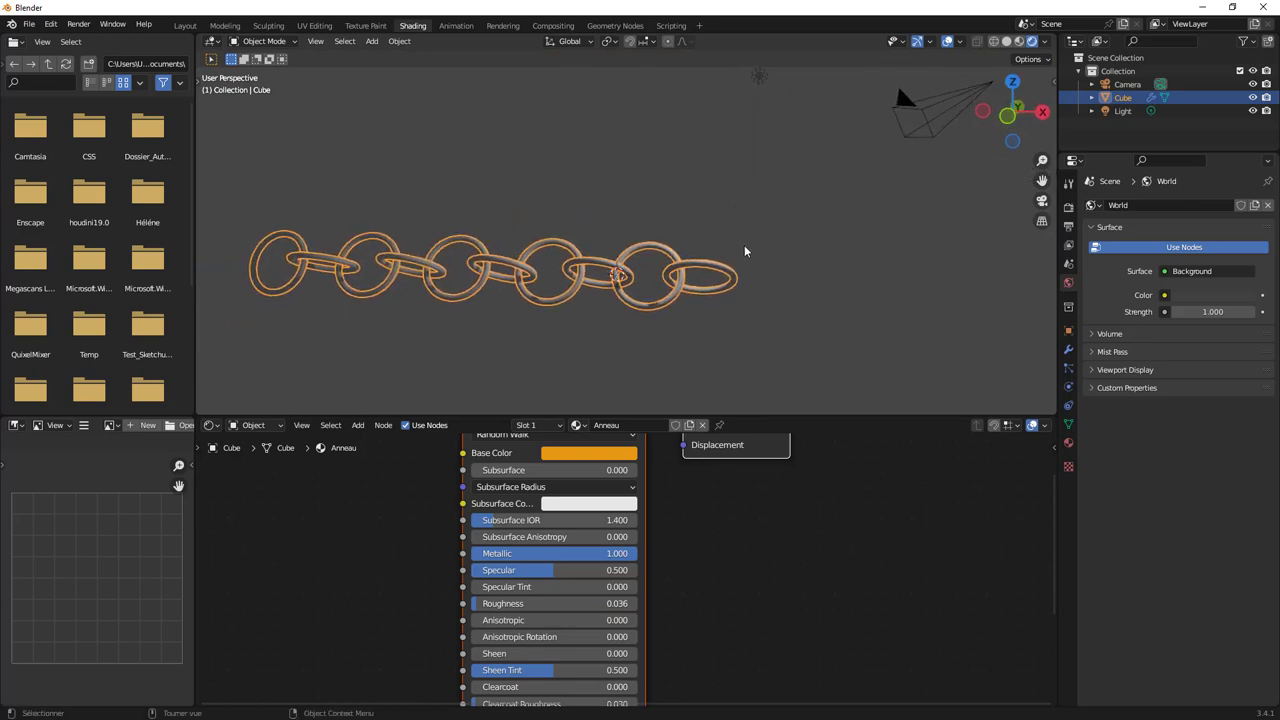
pyautogui.moveTo(672, 519)
pyautogui.mouseDown(button='middle')
pyautogui.moveTo(666, 537)
pyautogui.moveTo(634, 522)
pyautogui.mouseUp(button='middle')
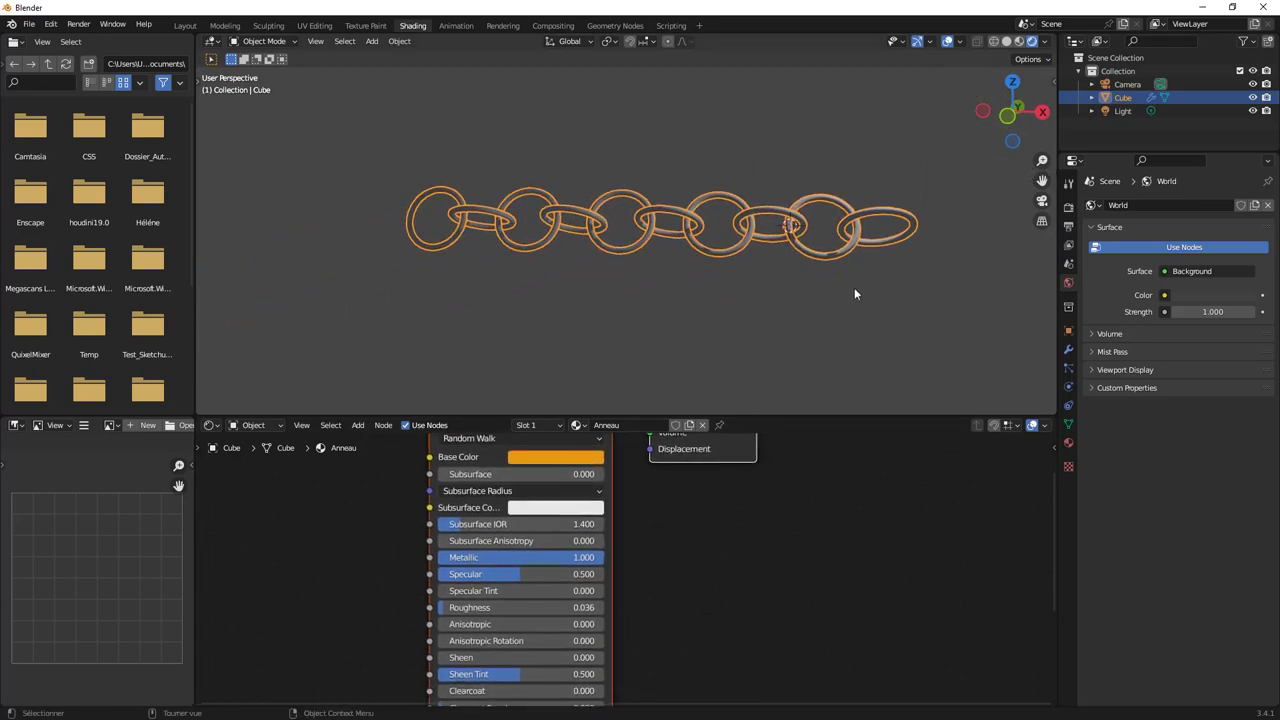
# Step: Drive the world colour with an Environment Texture loading E:\Projets_2D-3D\3D\HDRI\royal_esplanade_1k.hdr
pyautogui.click(1165, 296)
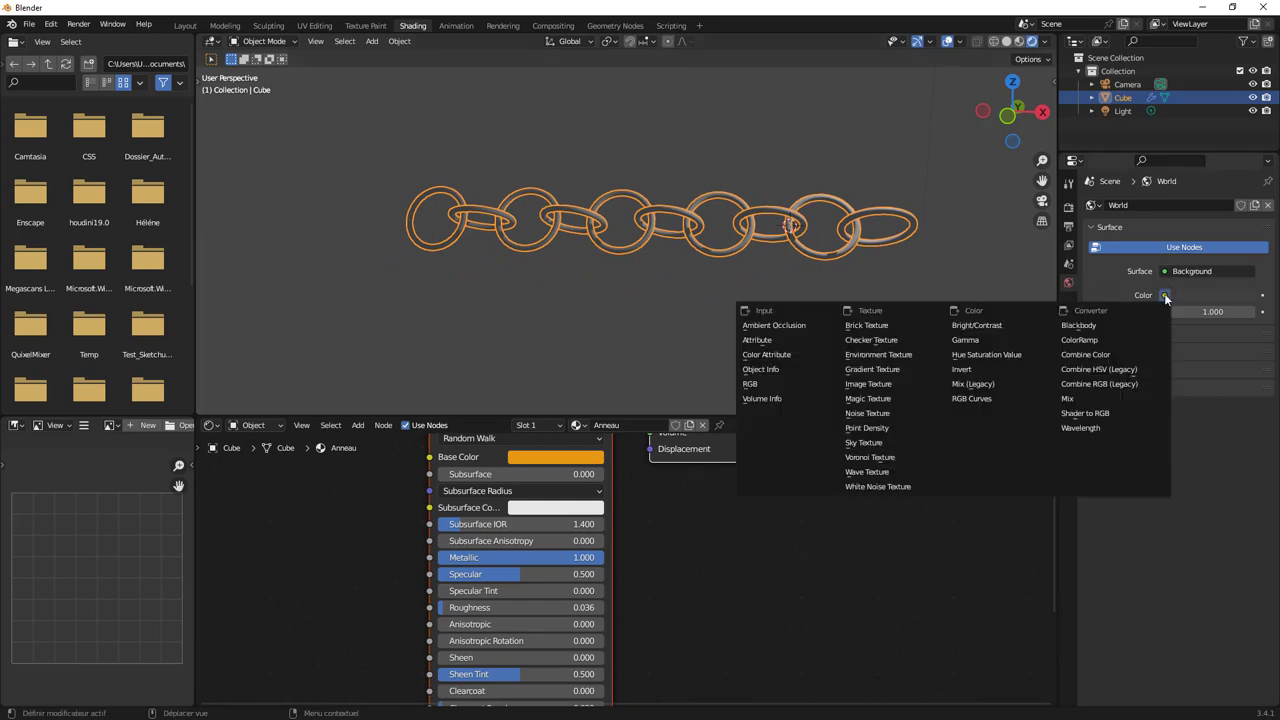
pyautogui.click(889, 355)
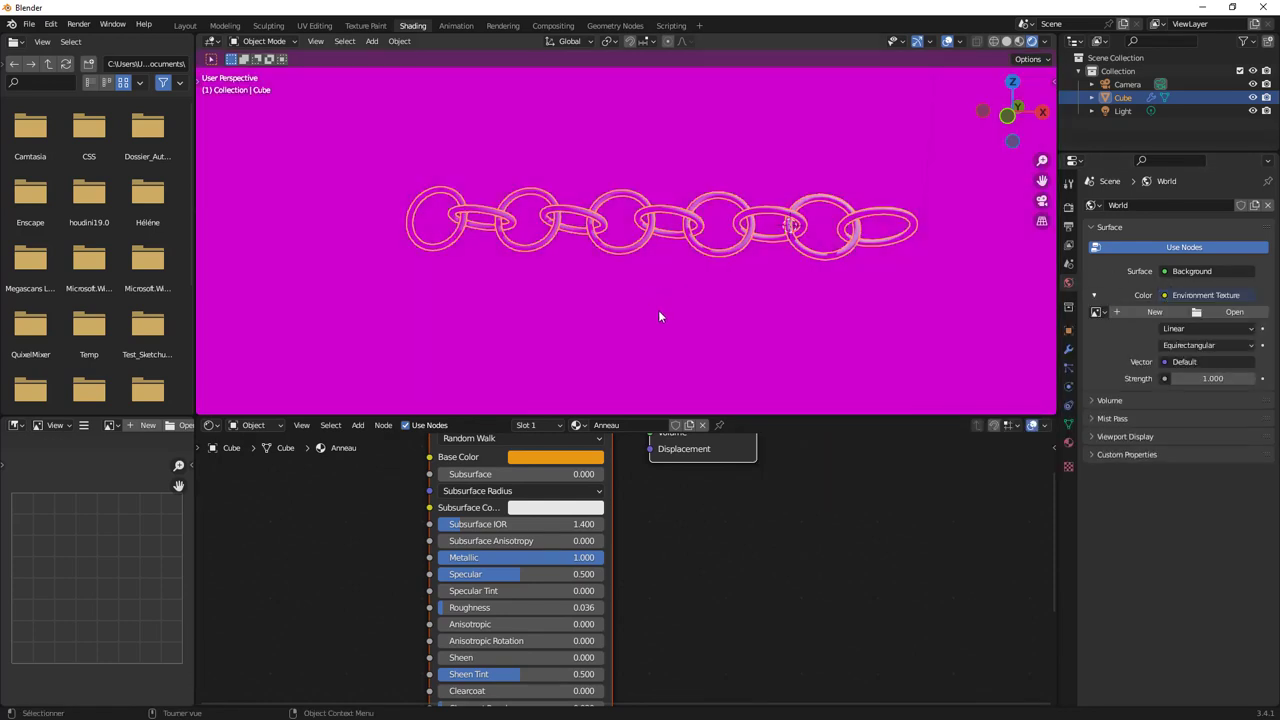
pyautogui.click(1236, 313)
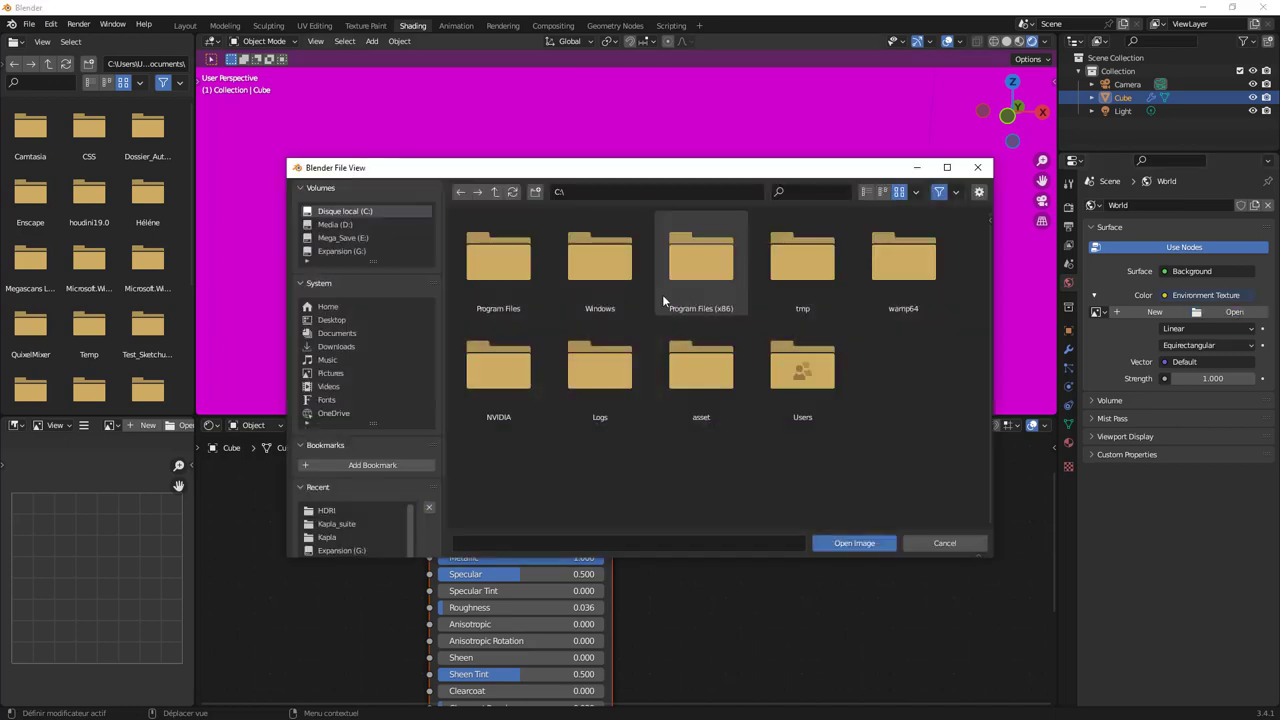
pyautogui.click(340, 238)
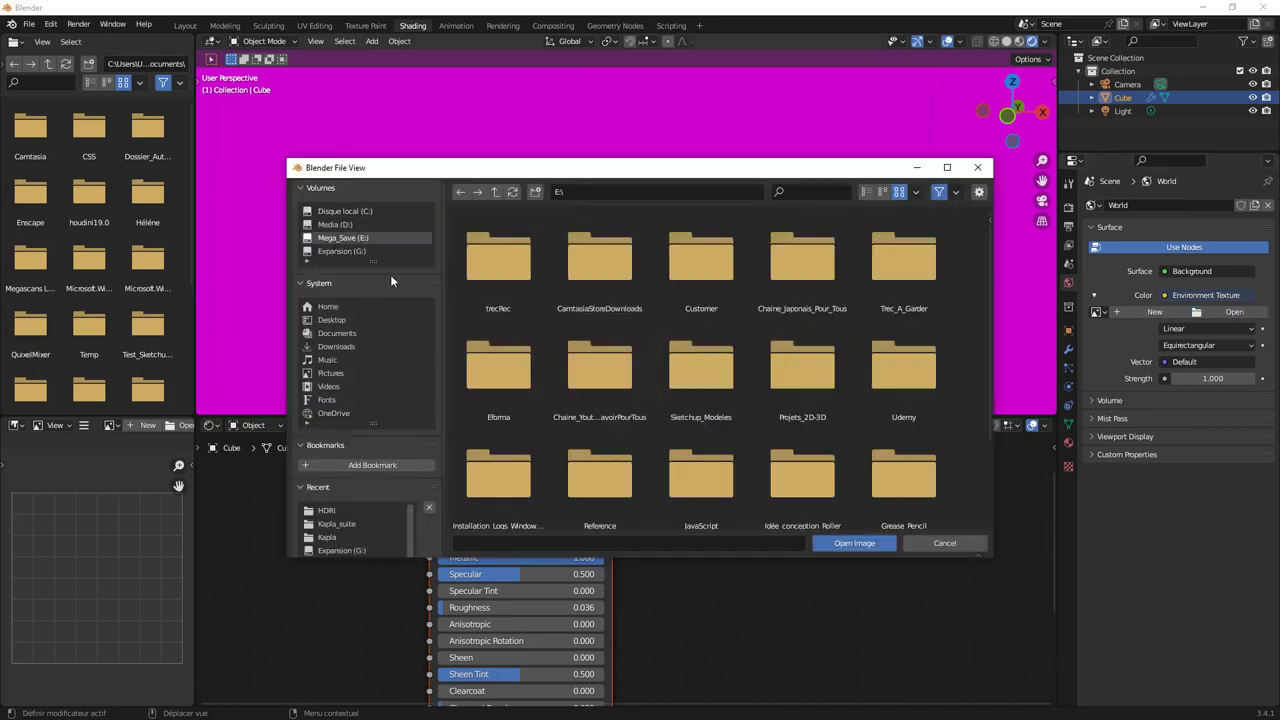
pyautogui.scroll(-1, 756, 339)
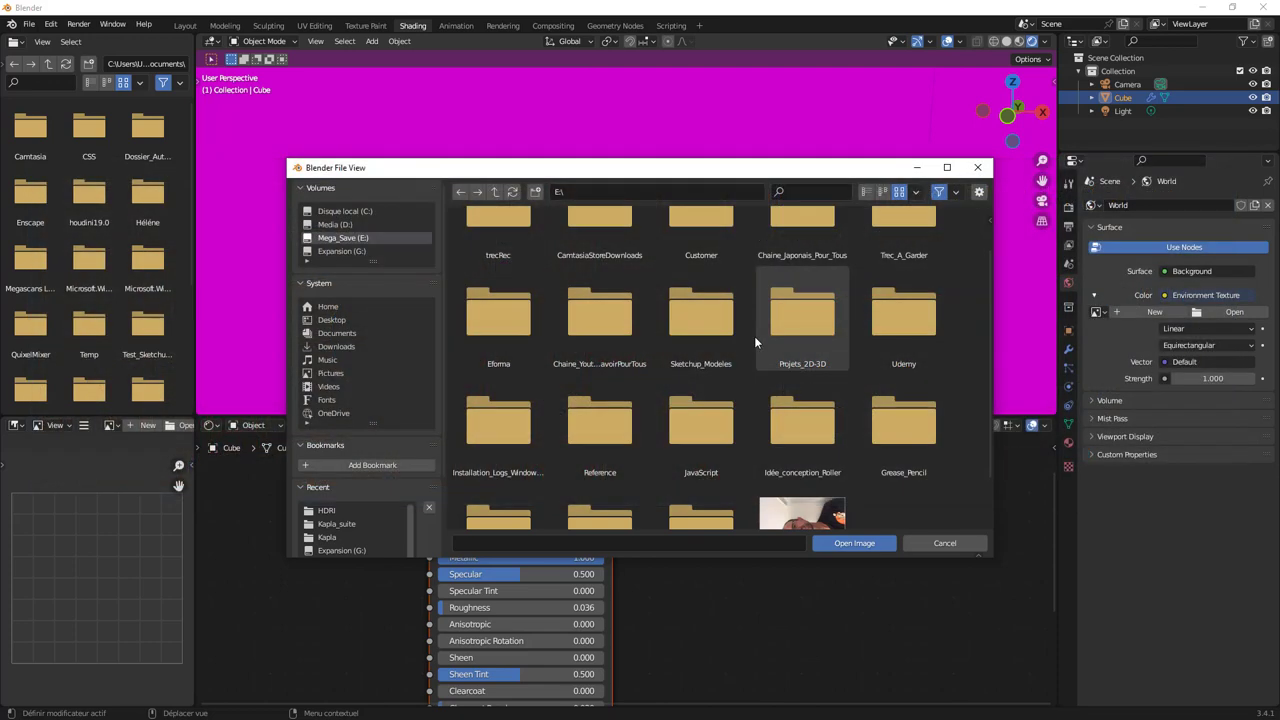
pyautogui.doubleClick(802, 318)
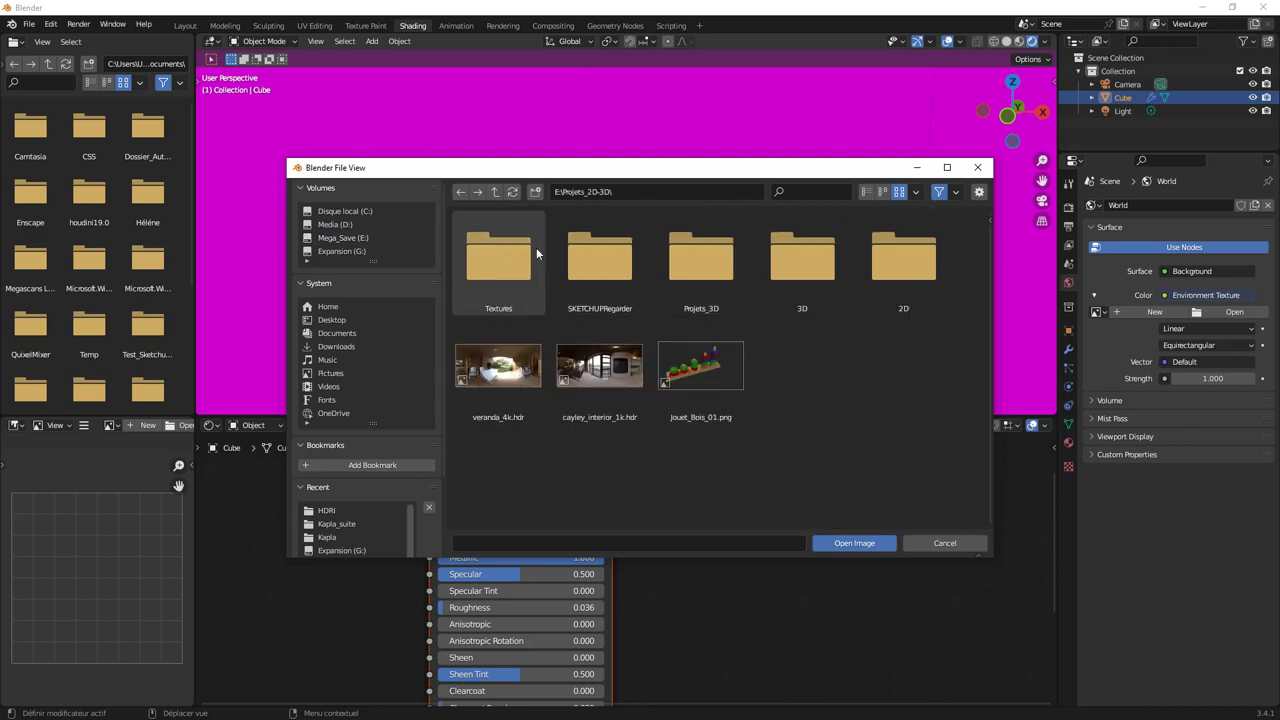
pyautogui.doubleClick(815, 262)
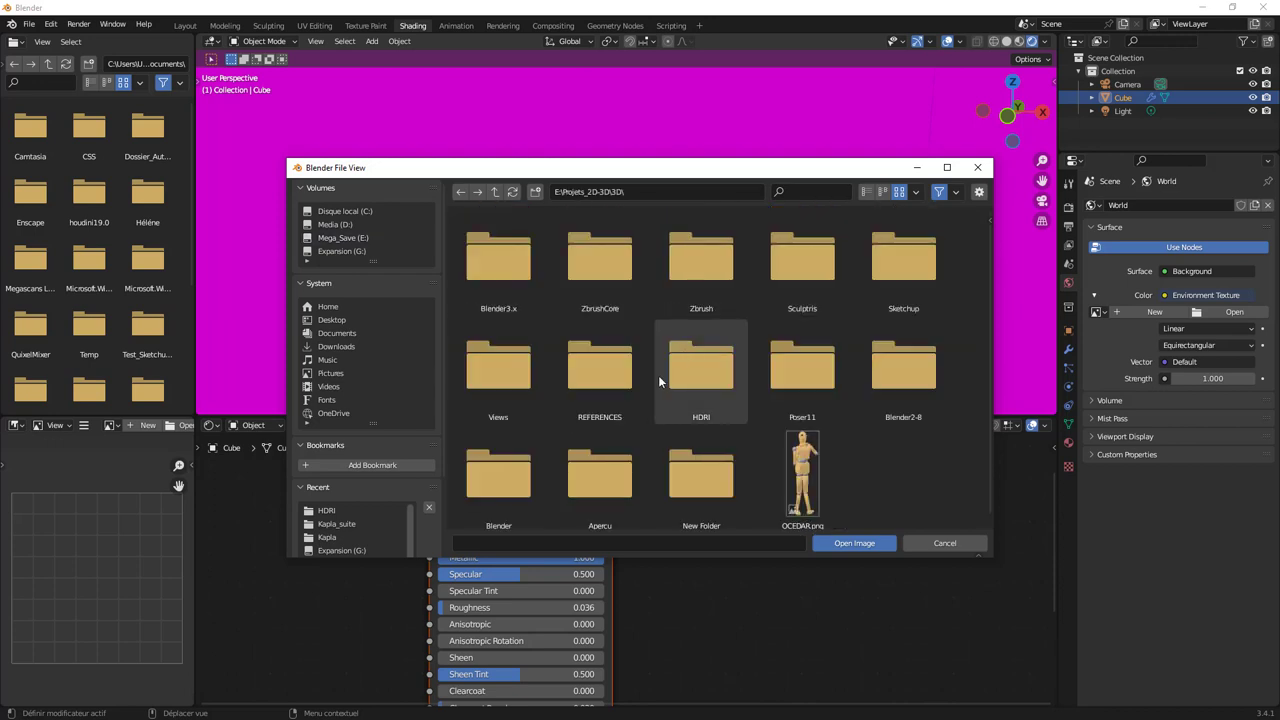
pyautogui.doubleClick(713, 367)
pyautogui.click(713, 367)
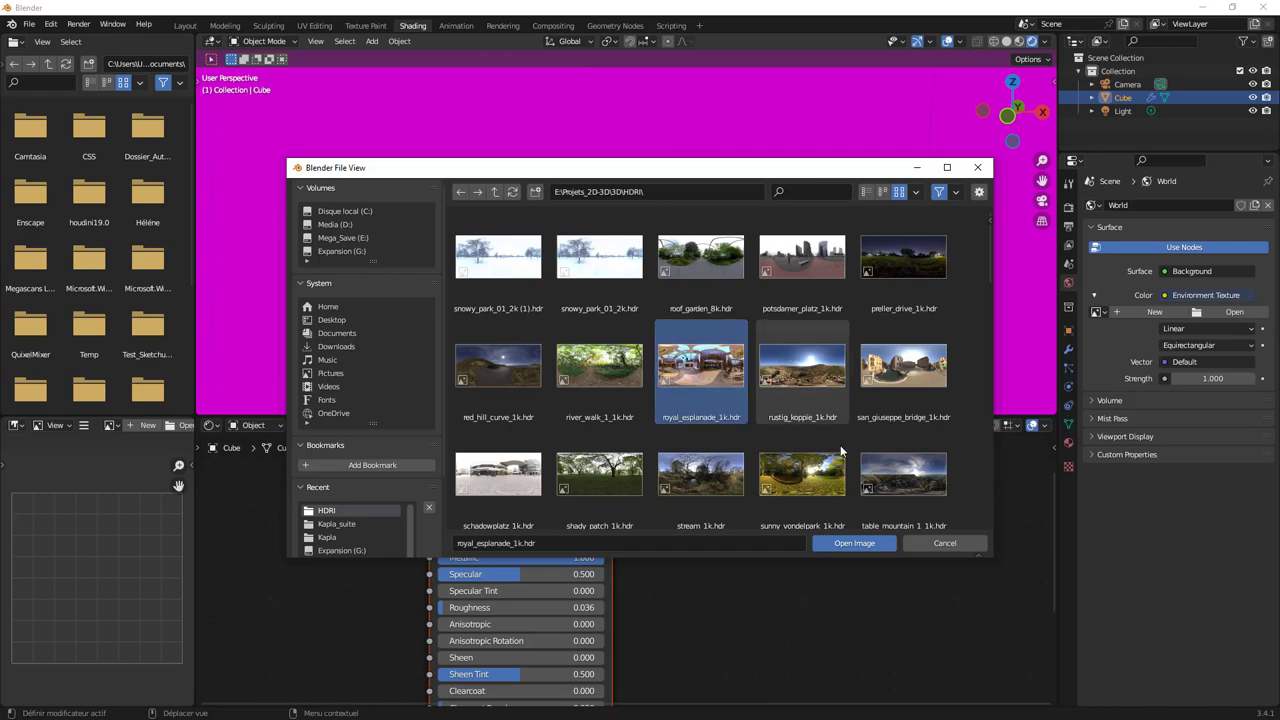
pyautogui.click(854, 543)
# Step: Inspect the HDRI-lit chain, then go back to the Geometry Nodes workspace
pyautogui.moveTo(624, 270)
pyautogui.mouseDown(button='middle')
pyautogui.moveTo(705, 270)
pyautogui.moveTo(694, 257)
pyautogui.moveTo(675, 278)
pyautogui.mouseUp(button='middle')
pyautogui.scroll(3, 687, 268)
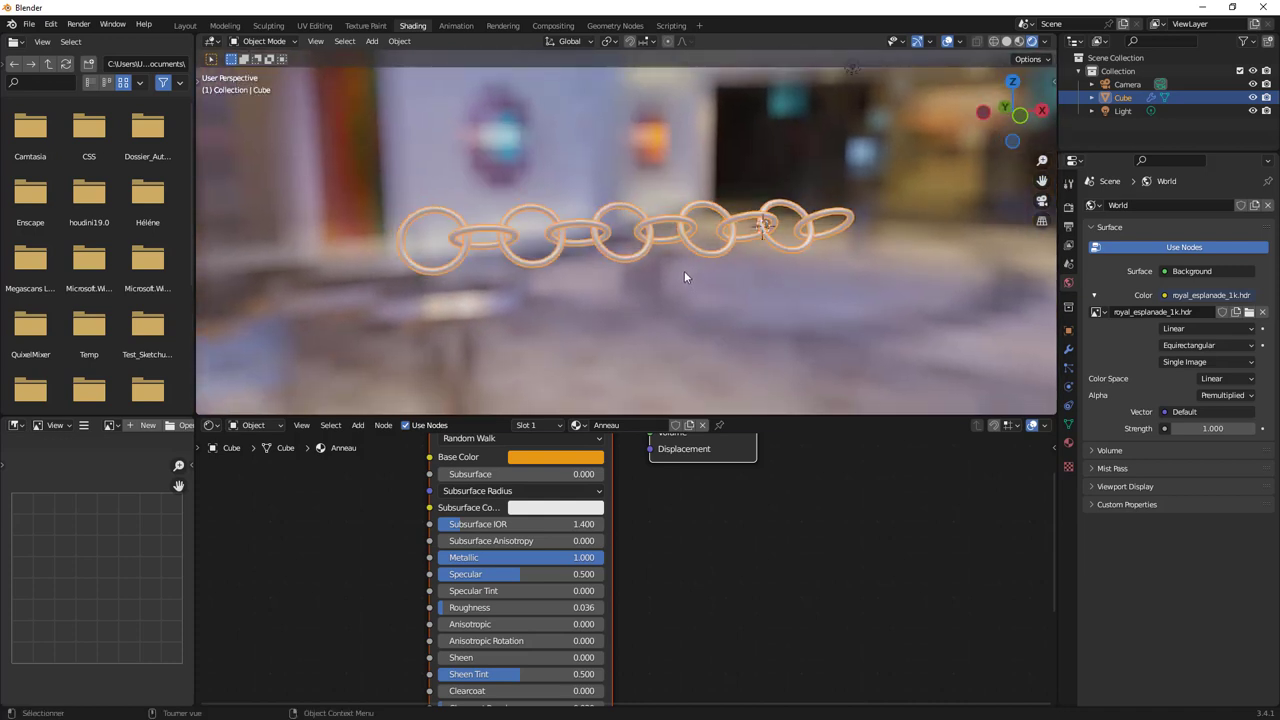
pyautogui.scroll(-2, 676, 560)
pyautogui.moveTo(676, 560)
pyautogui.mouseDown(button='middle')
pyautogui.moveTo(714, 629)
pyautogui.moveTo(651, 619)
pyautogui.mouseUp(button='middle')
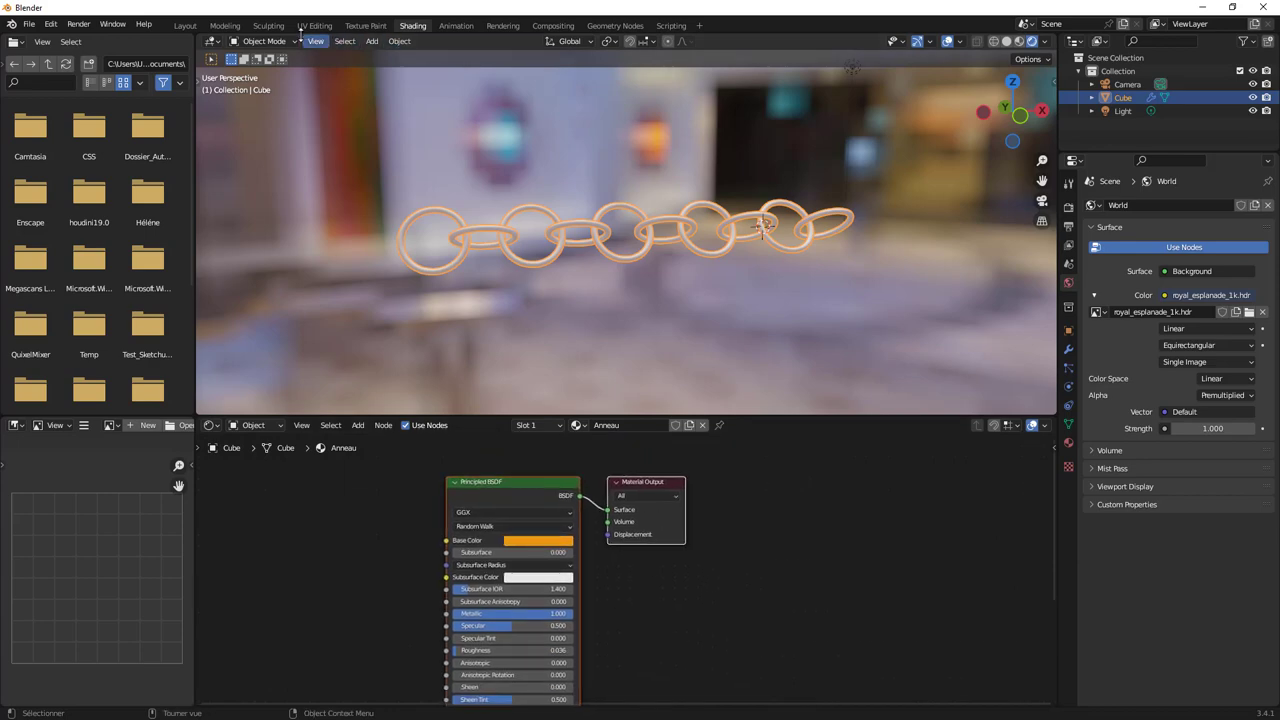
pyautogui.click(613, 27)
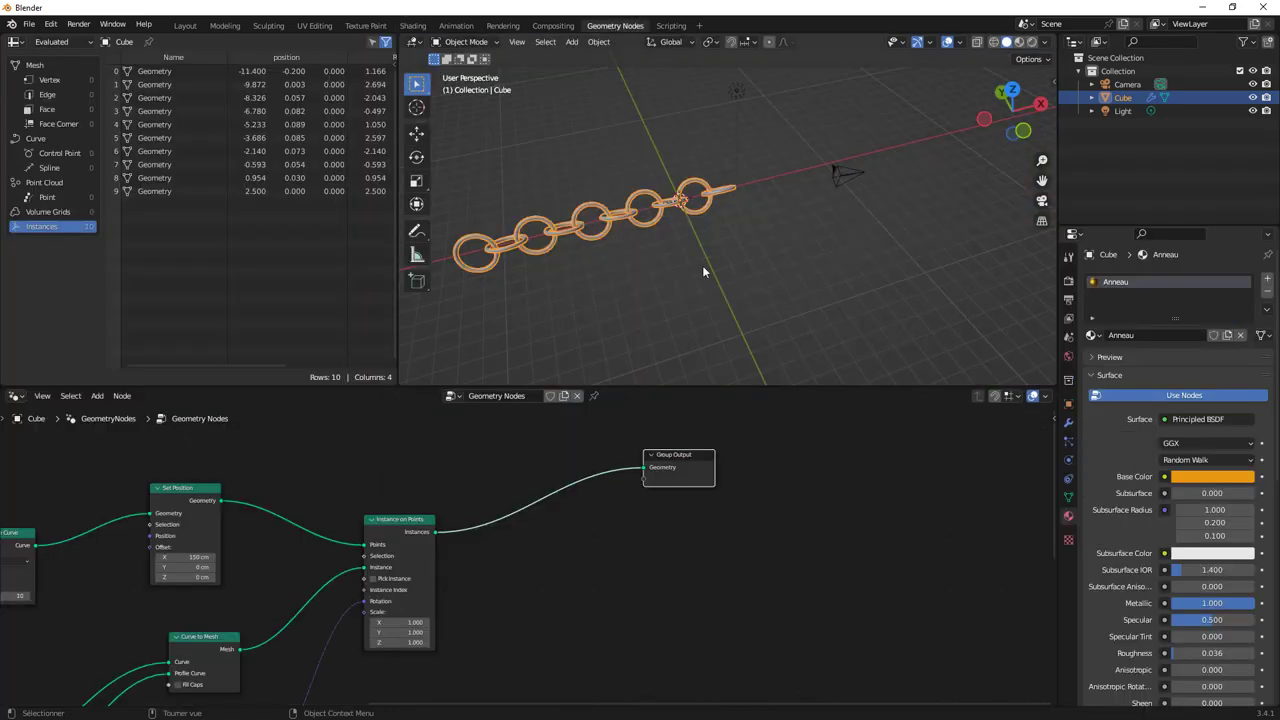
# Step: Insert a Set Material node before Group Output, assigning the Anneau material
pyautogui.moveTo(702, 265); pyautogui.dragTo(676, 249, button='middle')
pyautogui.scroll(2, 572, 522)
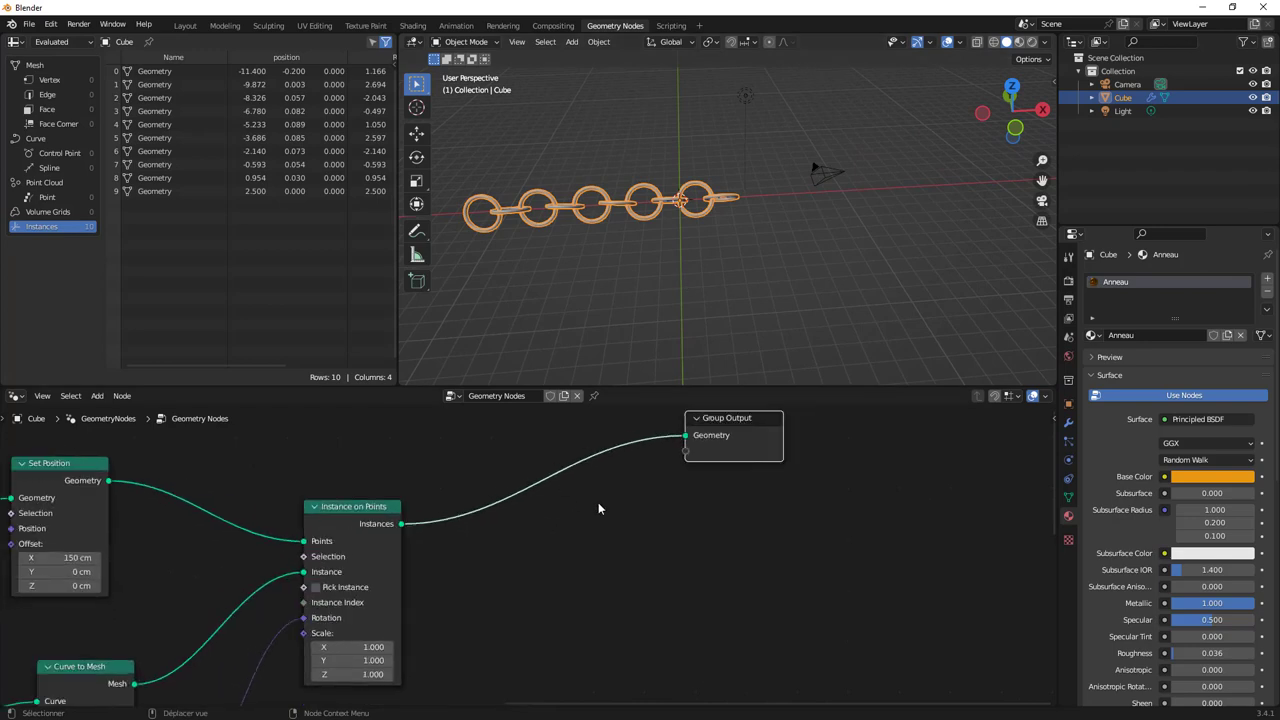
pyautogui.moveTo(598, 509); pyautogui.dragTo(811, 490, button='middle')
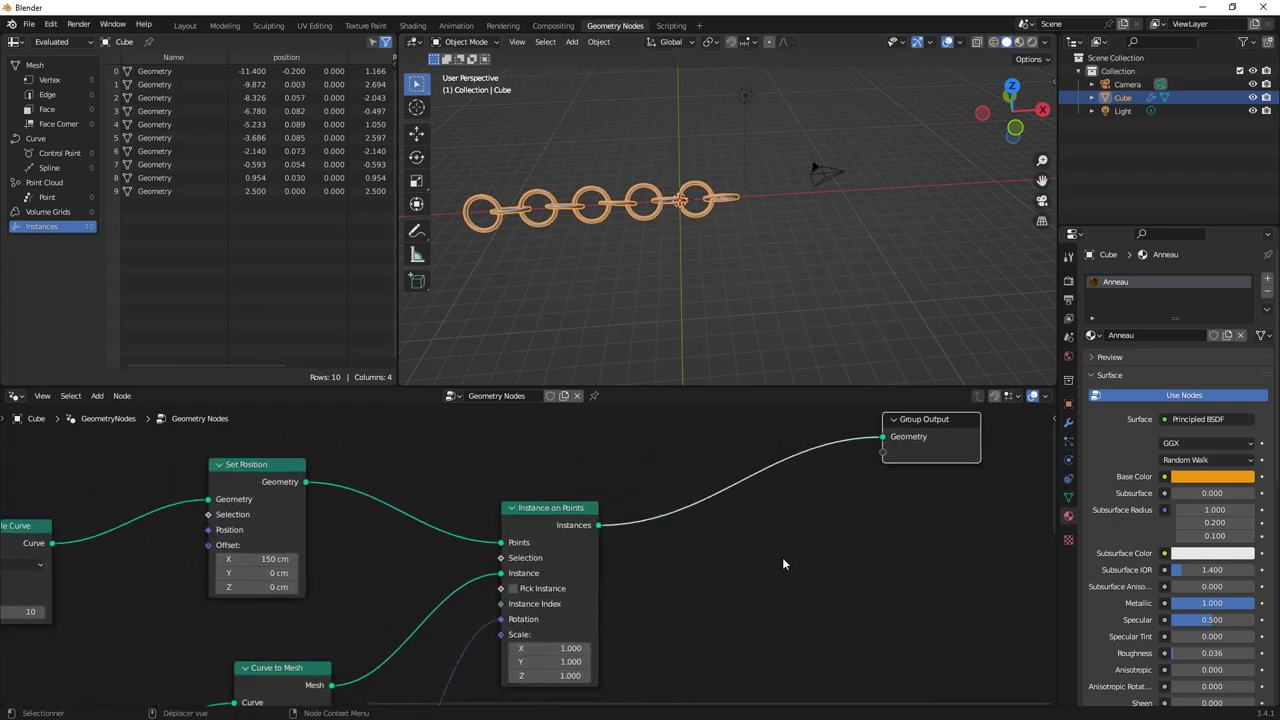
pyautogui.moveTo(783, 558); pyautogui.dragTo(735, 561, button='middle')
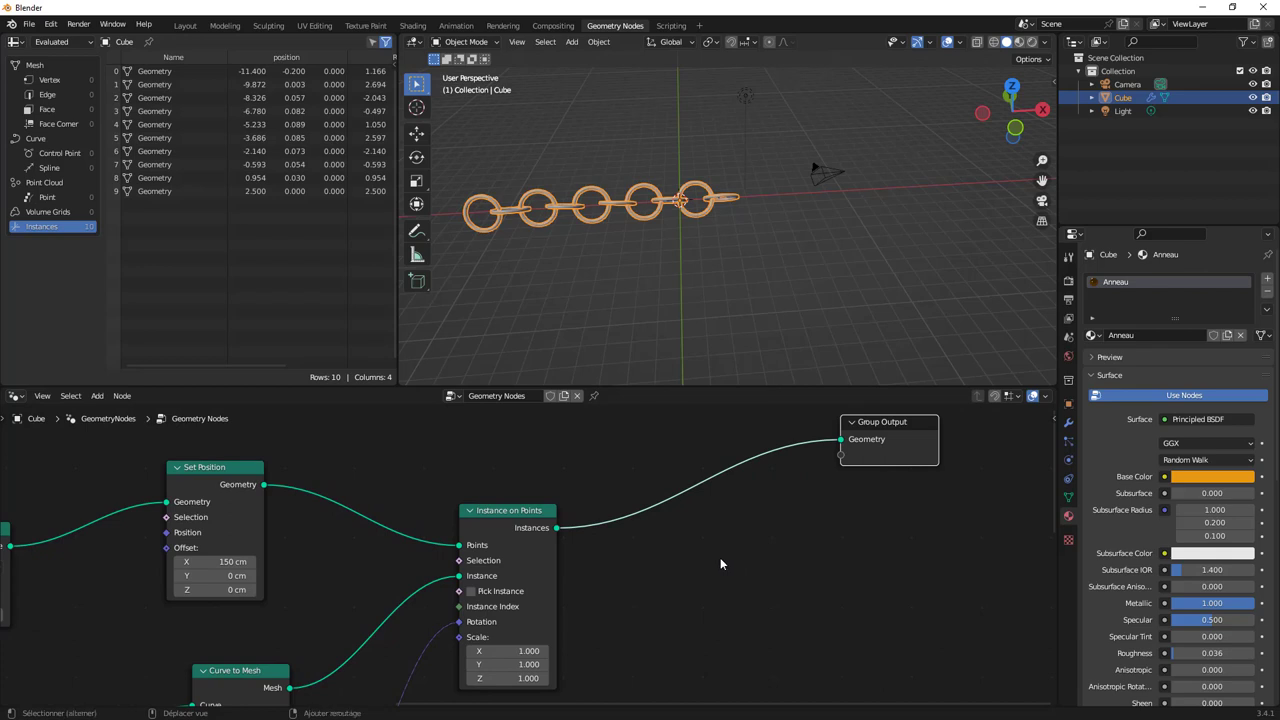
pyautogui.hotkey('shift', 'a')
pyautogui.click(650, 384)
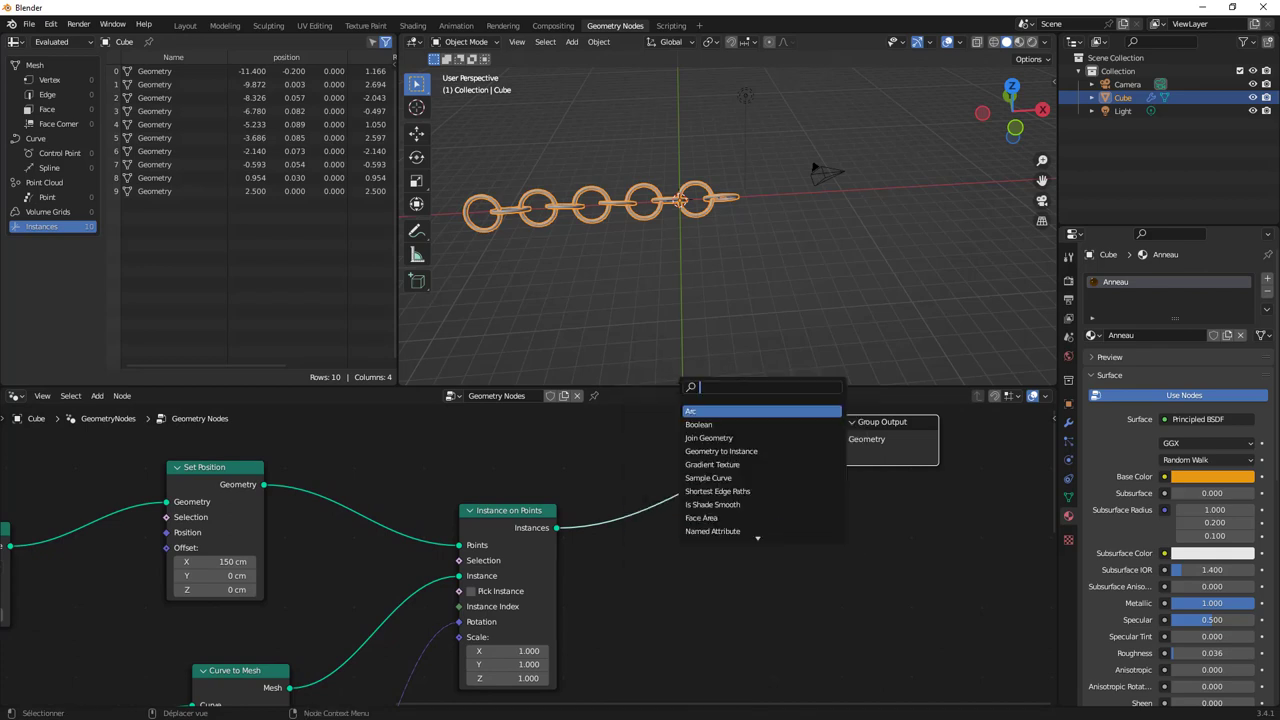
pyautogui.write('set')
pyautogui.press('Return')
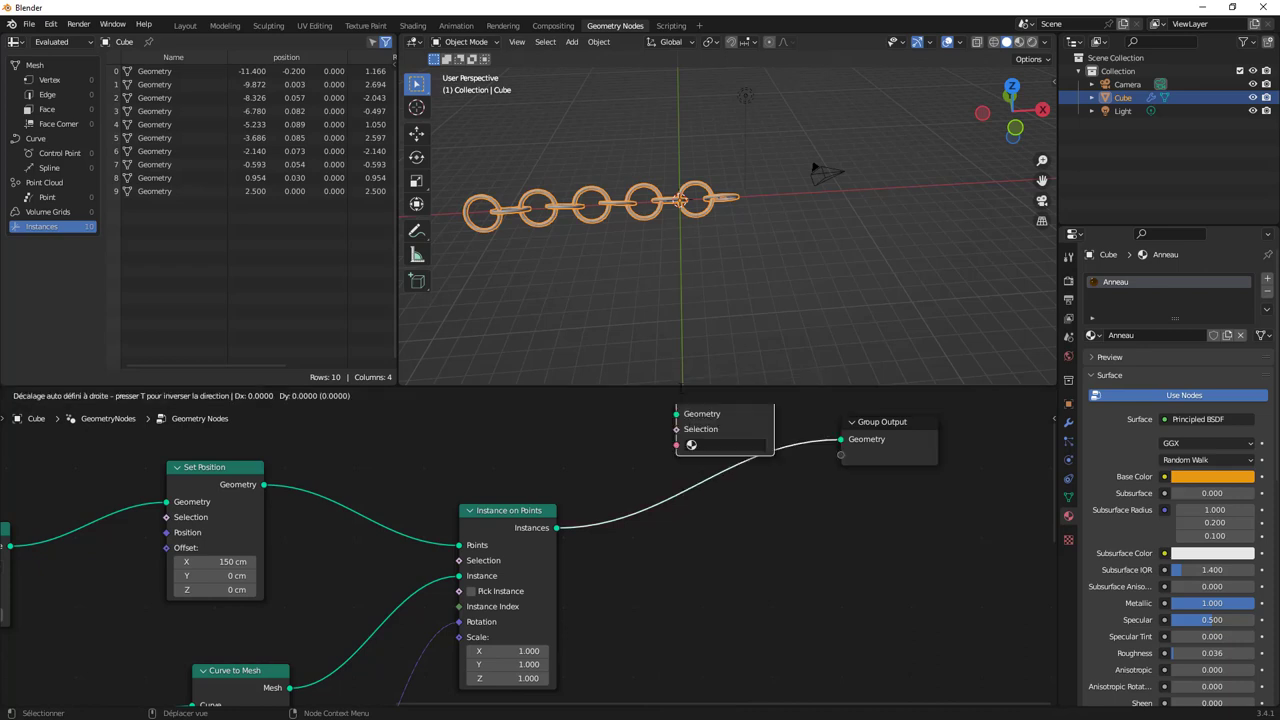
pyautogui.click(695, 441)
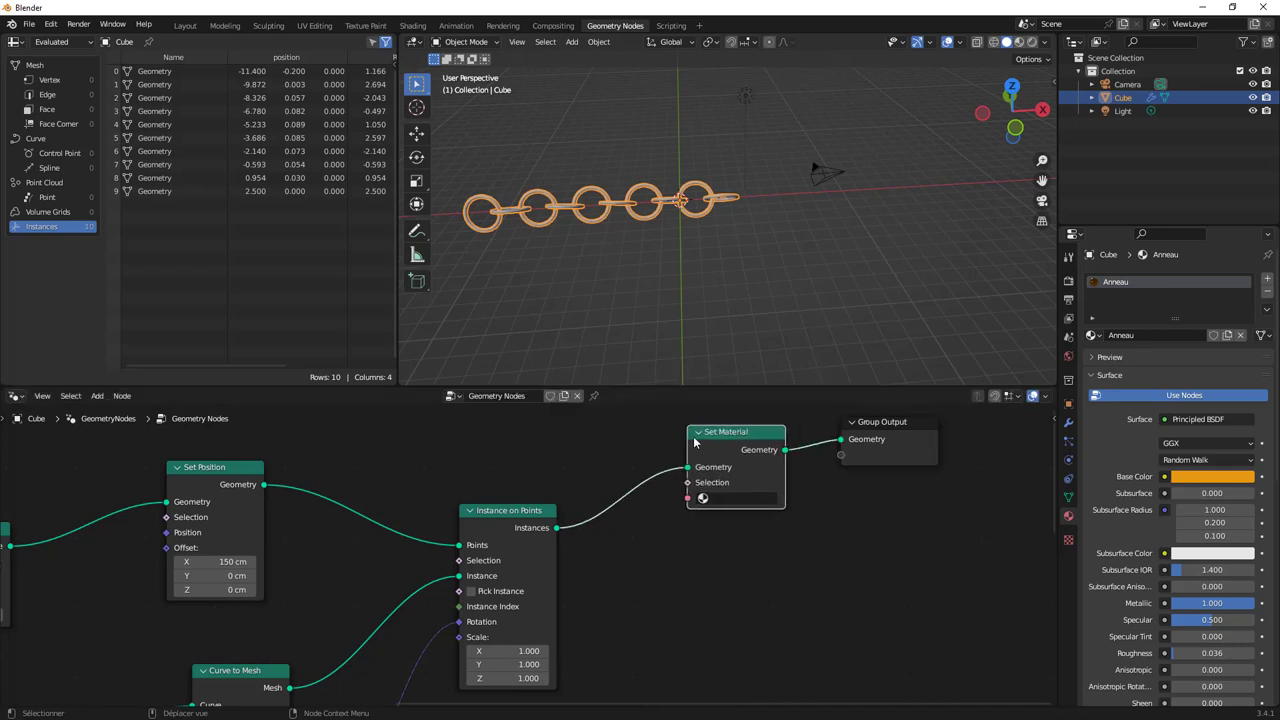
pyautogui.click(730, 519)
# Step: Preview the material-lit chain in Rendered shading and bring the Bezier Segment node into view
pyautogui.moveTo(663, 293); pyautogui.dragTo(849, 170, button='middle')
pyautogui.click(1031, 45)
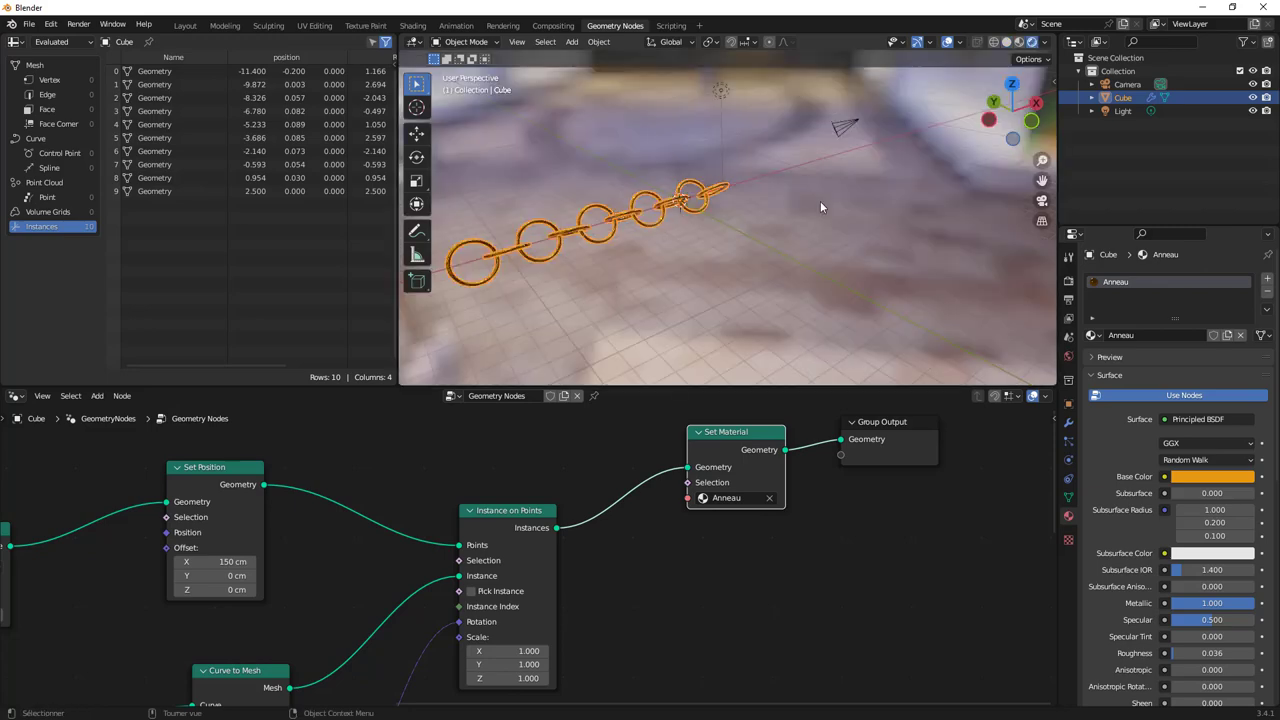
pyautogui.moveTo(583, 307)
pyautogui.mouseDown(button='middle')
pyautogui.moveTo(739, 264)
pyautogui.moveTo(767, 274)
pyautogui.mouseUp(button='middle')
pyautogui.scroll(5, 737, 246)
pyautogui.scroll(-3, 767, 274)
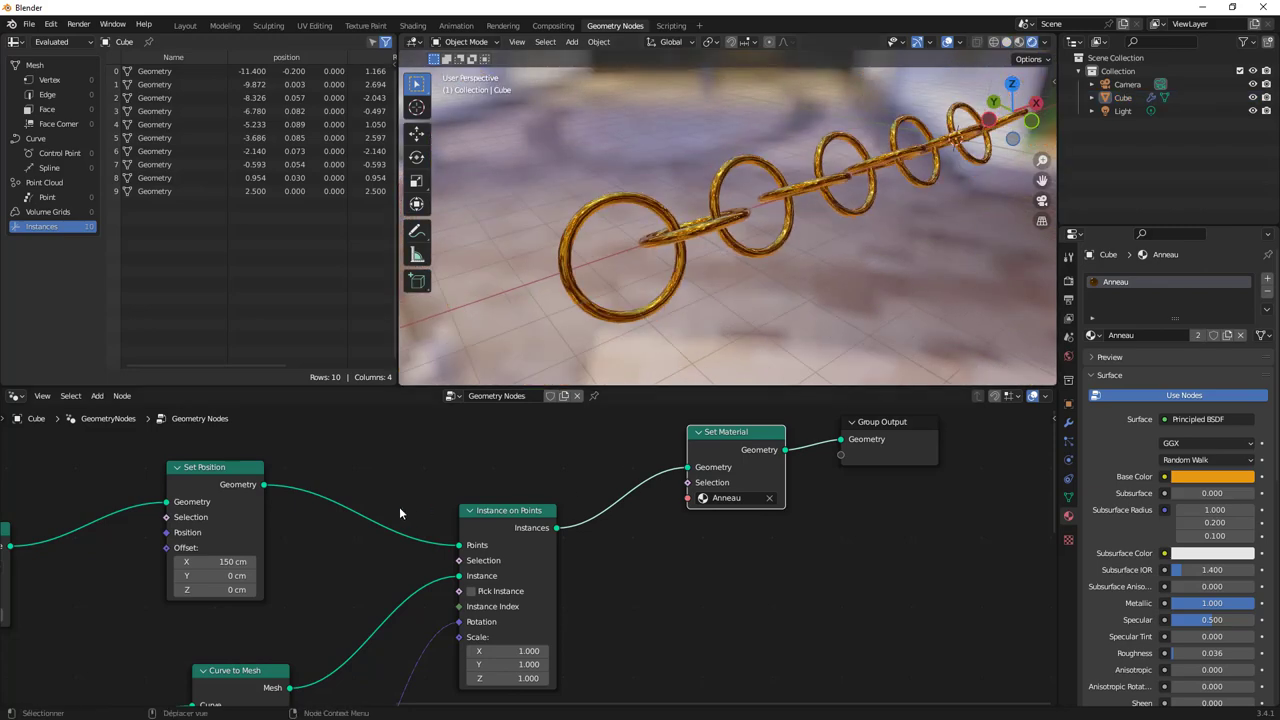
pyautogui.moveTo(399, 506); pyautogui.dragTo(871, 463, button='middle')
pyautogui.moveTo(300, 560)
pyautogui.mouseDown(button='middle')
pyautogui.moveTo(480, 508)
pyautogui.moveTo(532, 520)
pyautogui.mouseUp(button='middle')
# Step: Raise the Bezier Segment Resolution to 24
pyautogui.scroll(1, 532, 520)
pyautogui.scroll(1, 520, 515)
pyautogui.click(478, 470)
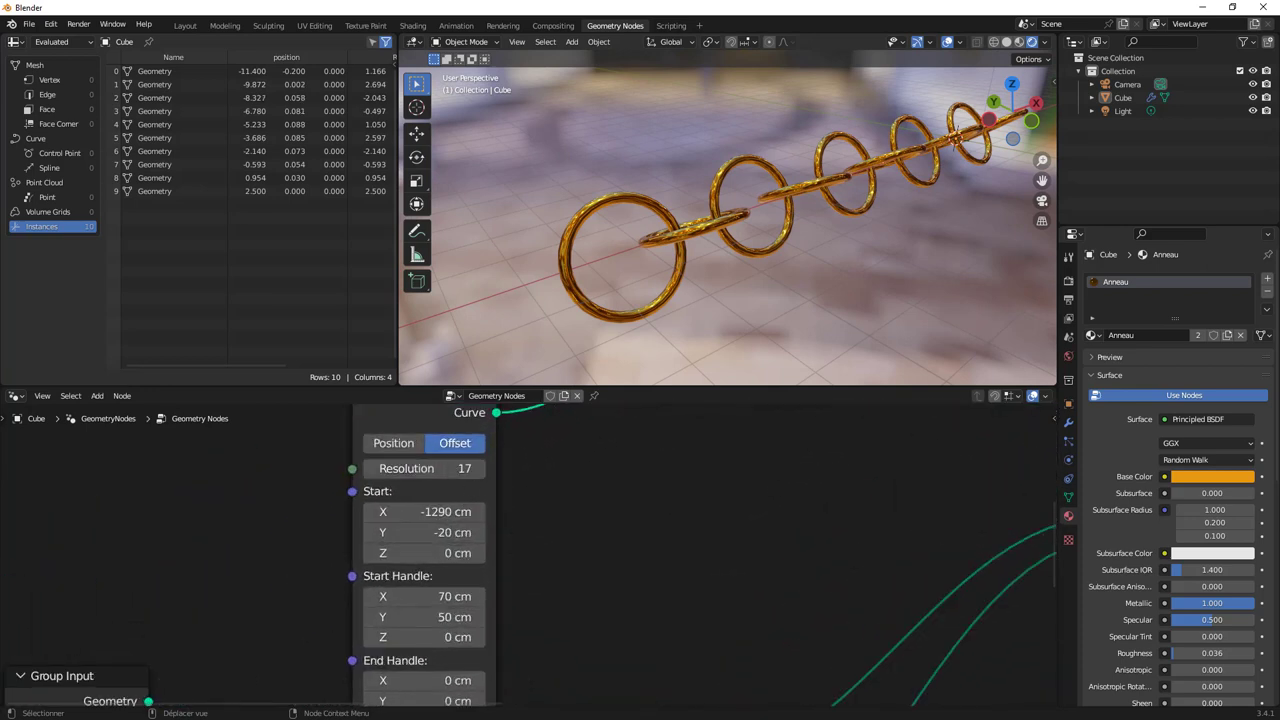
pyautogui.click(478, 470)
pyautogui.click(478, 470)
pyautogui.click(478, 470)
pyautogui.click(478, 470)
pyautogui.click(478, 470)
pyautogui.click(478, 470)
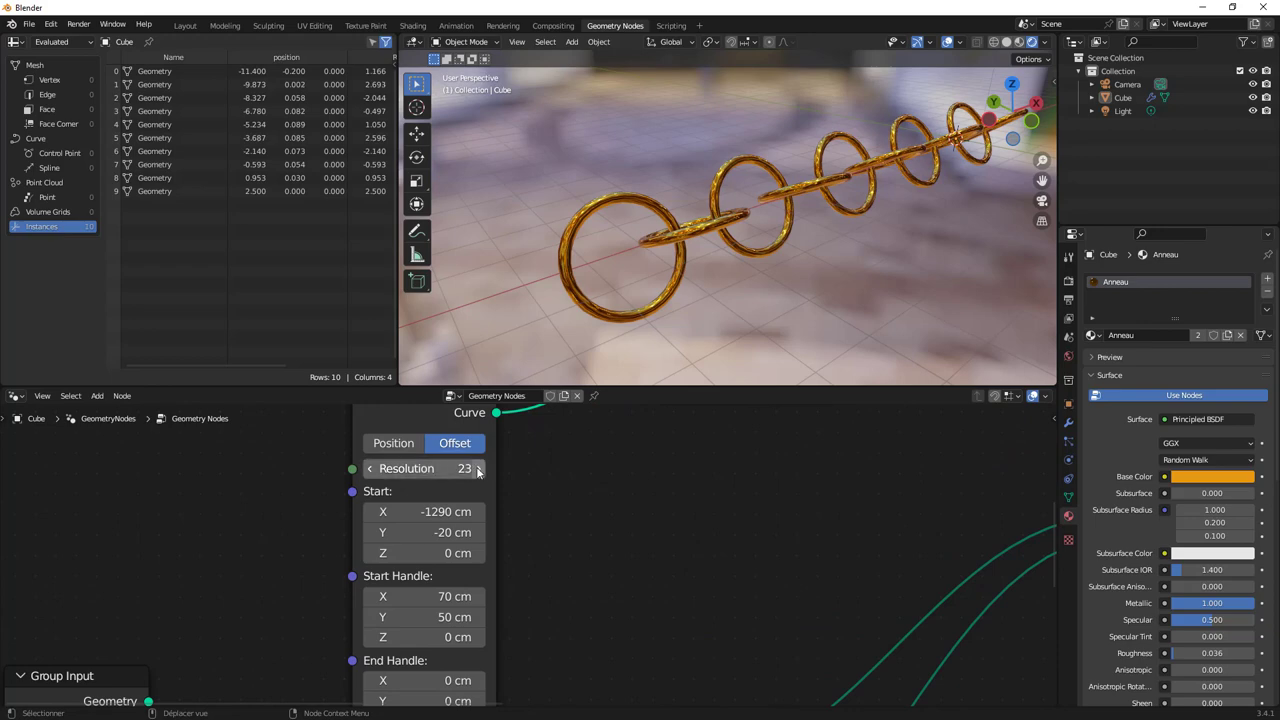
pyautogui.click(478, 470)
pyautogui.scroll(-2, 530, 438)
pyautogui.moveTo(671, 302)
pyautogui.mouseDown(button='middle')
pyautogui.moveTo(810, 219)
pyautogui.moveTo(680, 245)
pyautogui.moveTo(660, 300)
pyautogui.mouseUp(button='middle')
pyautogui.scroll(-2, 616, 491)
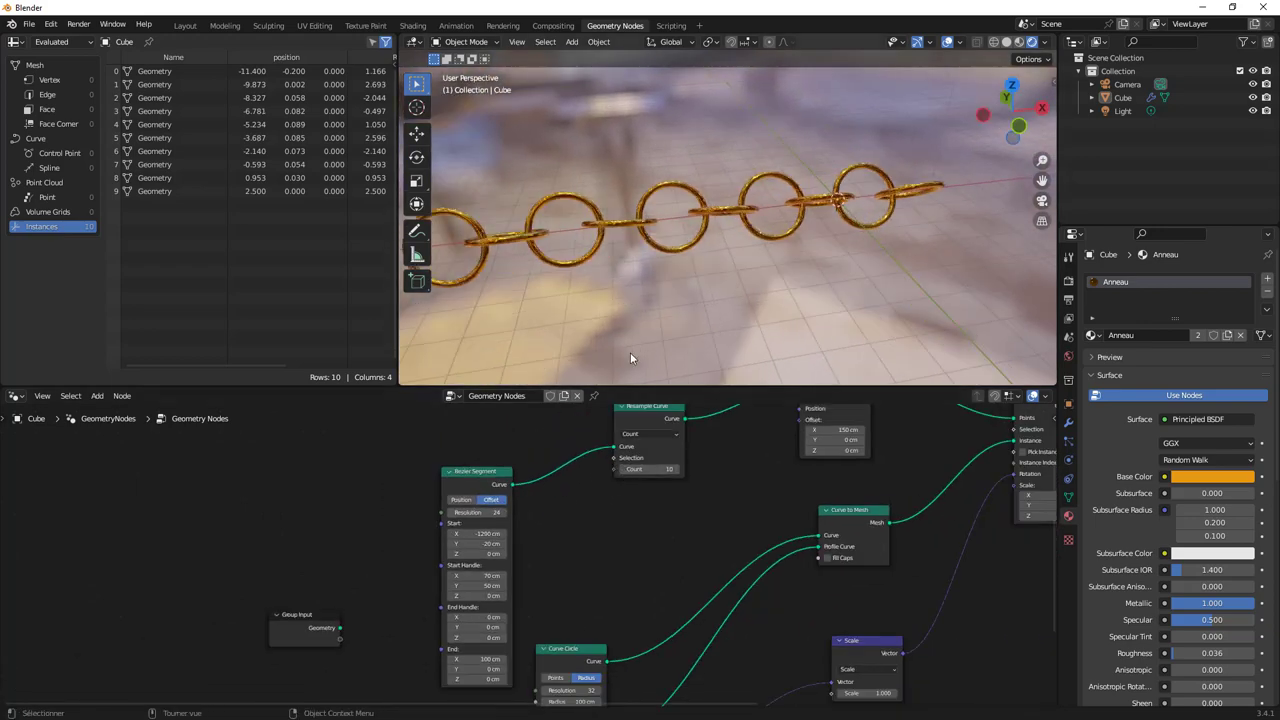
pyautogui.scroll(1, 505, 537)
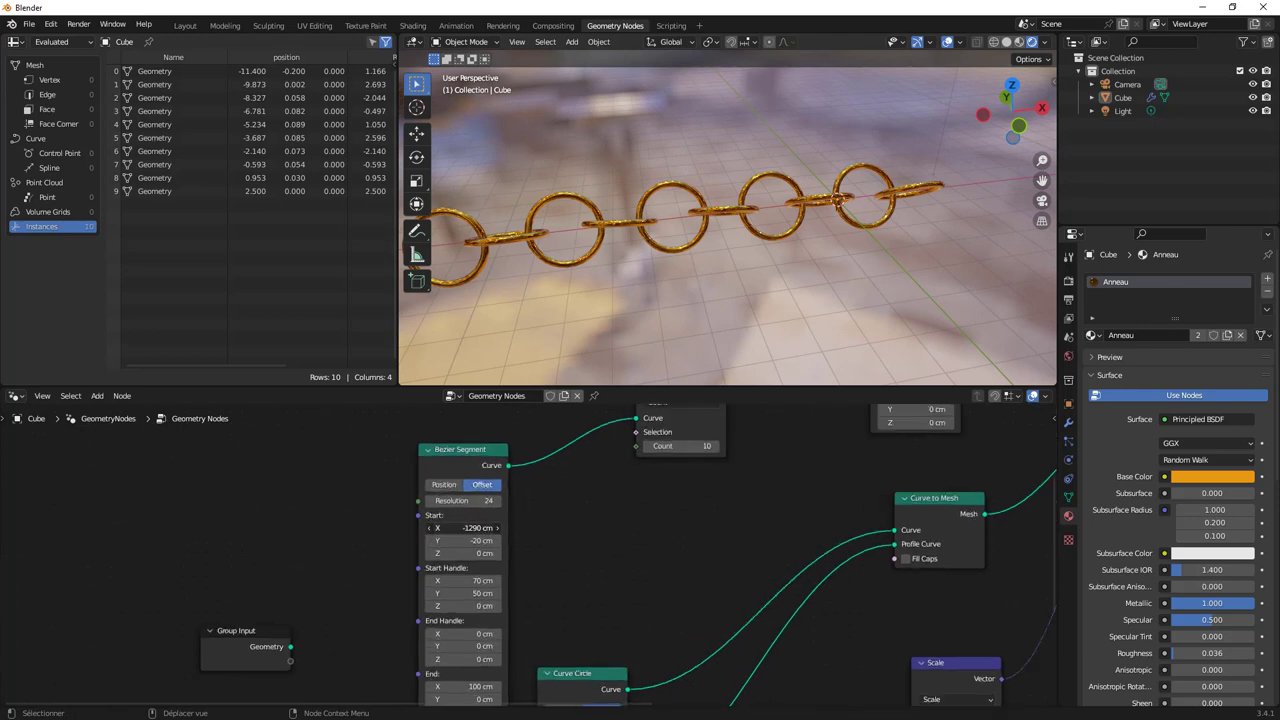
# Step: Move the Bezier start X to -1850 cm and raise the Resample Curve Count from 10 to 14
pyautogui.moveTo(478, 527)
pyautogui.mouseDown()
pyautogui.moveTo(440, 527)
pyautogui.moveTo(544, 506)
pyautogui.mouseUp()
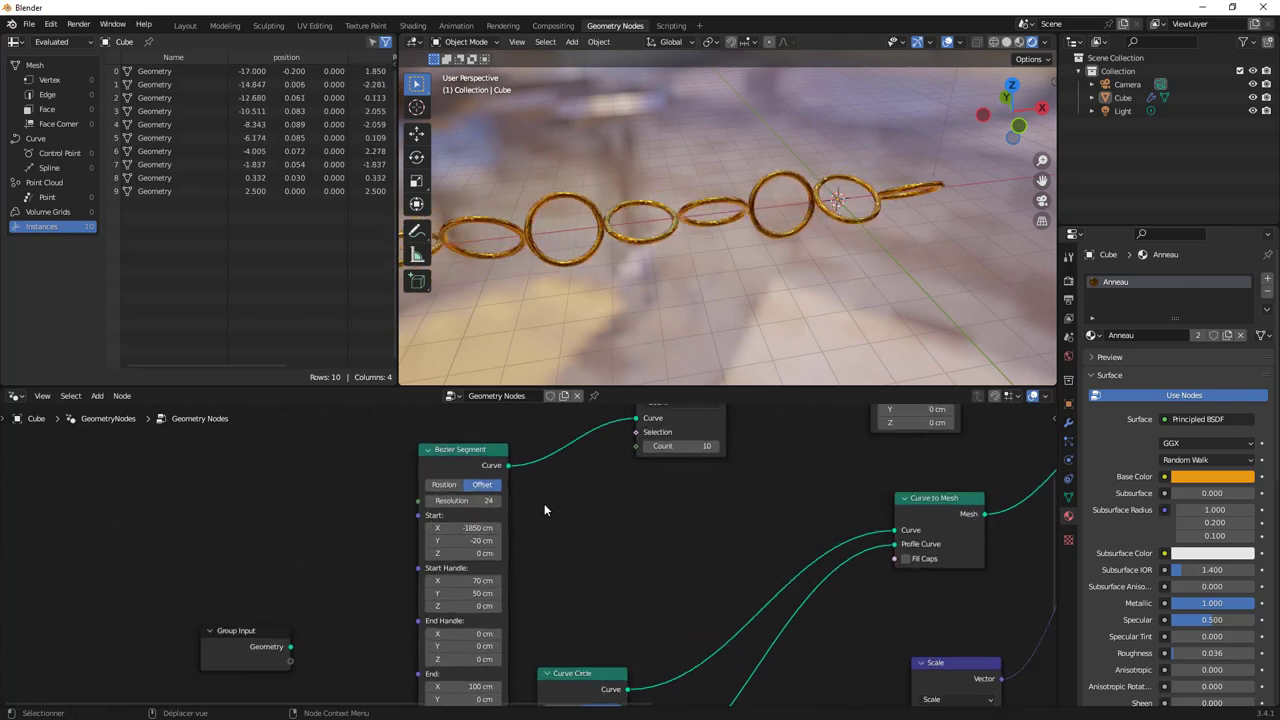
pyautogui.moveTo(712, 449); pyautogui.dragTo(752, 449)
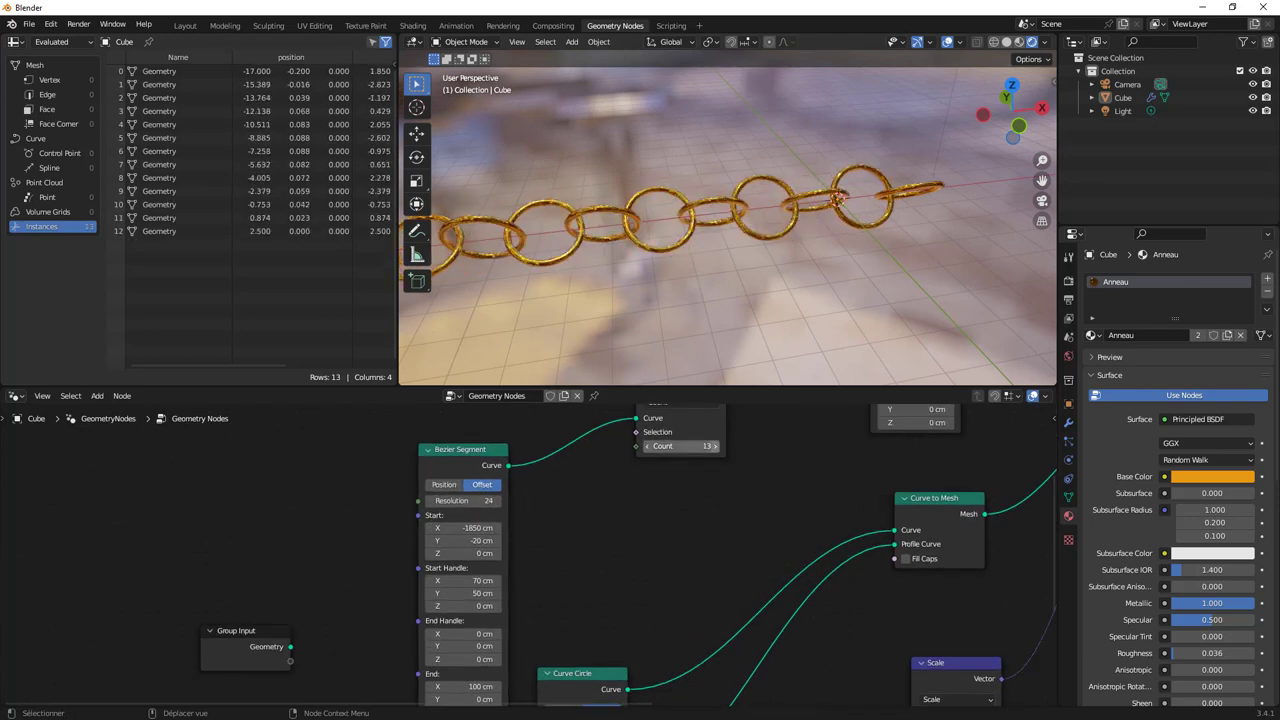
pyautogui.scroll(-3, 718, 255)
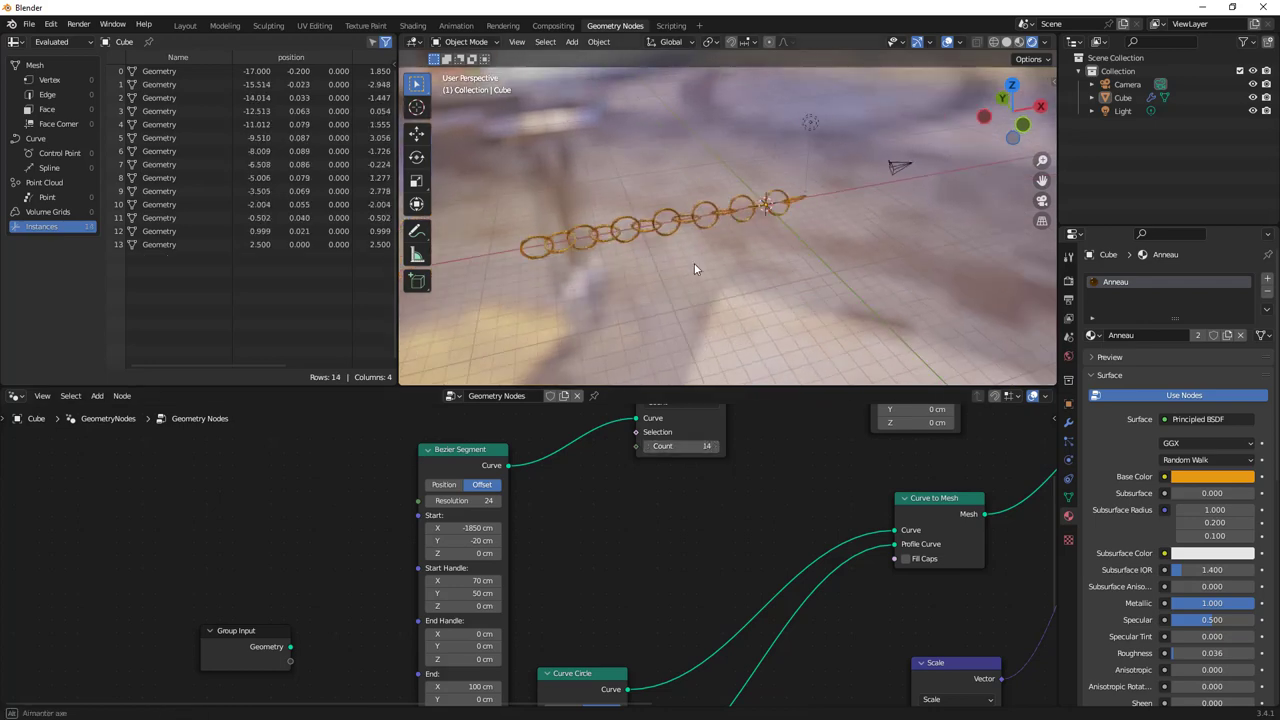
pyautogui.moveTo(718, 255)
pyautogui.mouseDown(button='middle')
pyautogui.moveTo(840, 274)
pyautogui.moveTo(662, 313)
pyautogui.mouseUp(button='middle')
pyautogui.scroll(-1, 540, 520)
pyautogui.scroll(-1, 537, 523)
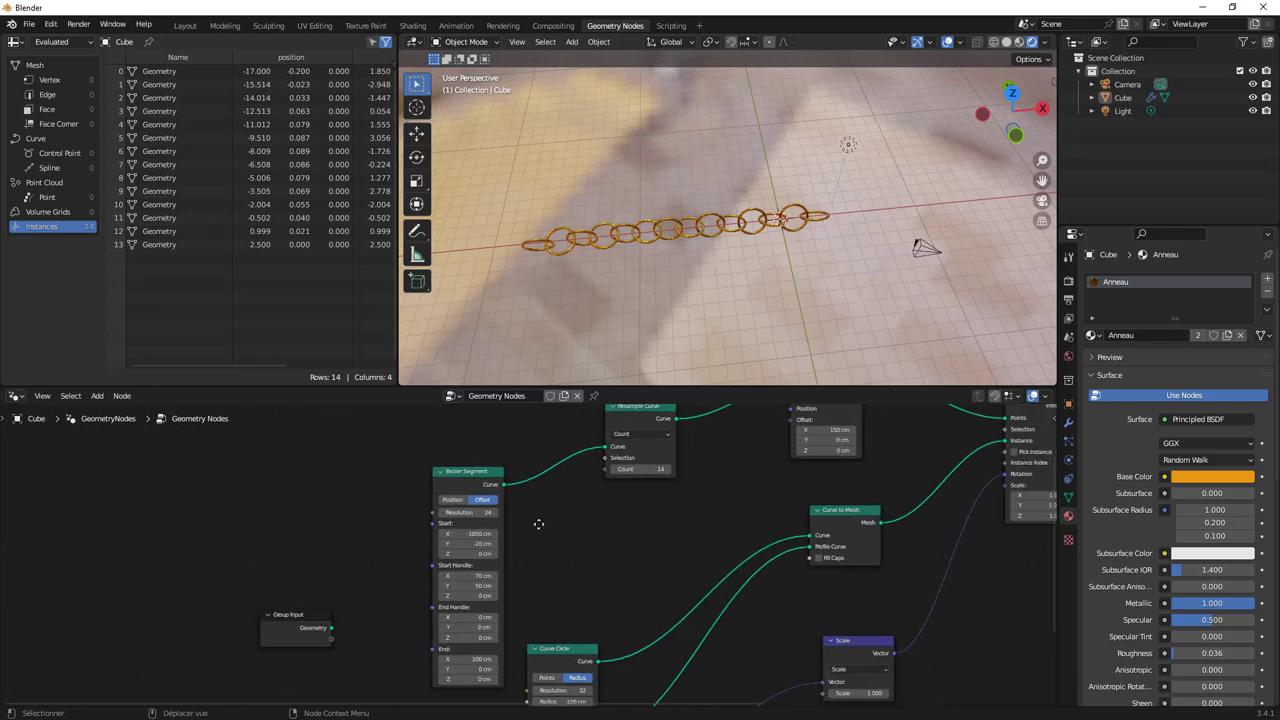
pyautogui.scroll(-1, 572, 508)
pyautogui.moveTo(572, 508); pyautogui.dragTo(577, 514, button='middle')
pyautogui.scroll(-1, 556, 490)
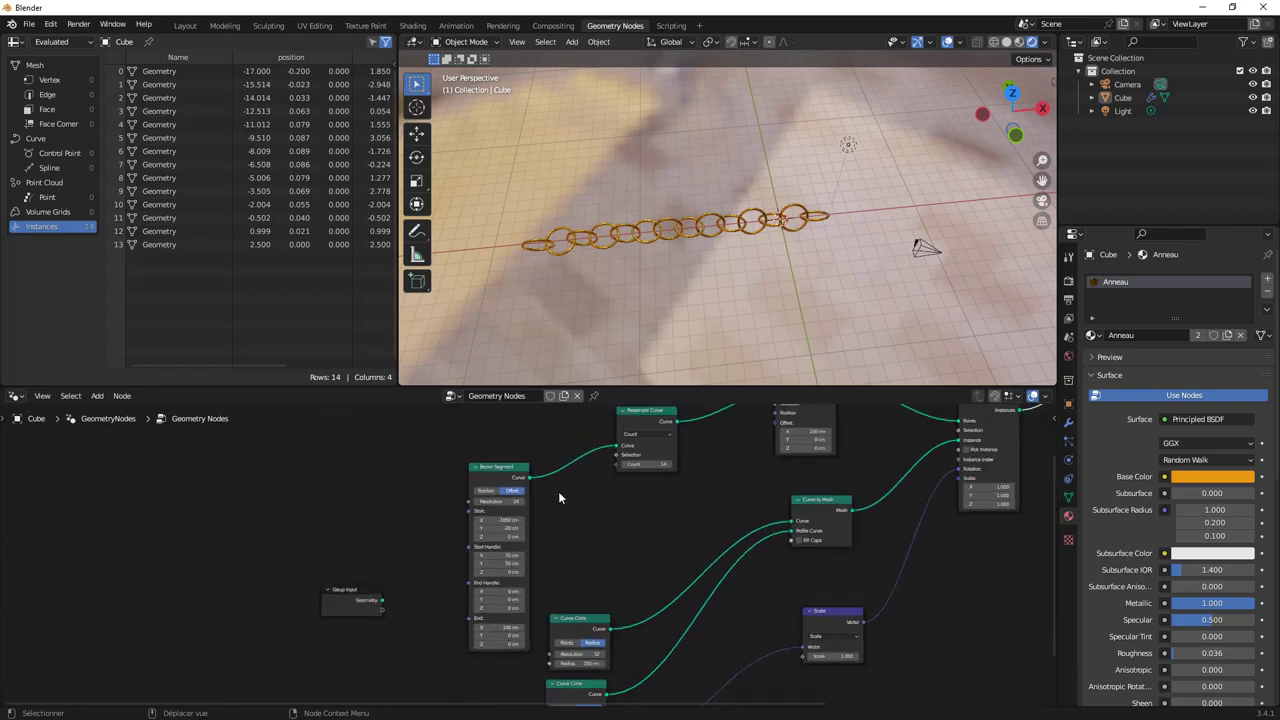
# Step: Link the Group Input geometry into the Resample Curve node
pyautogui.moveTo(393, 599); pyautogui.dragTo(610, 455)
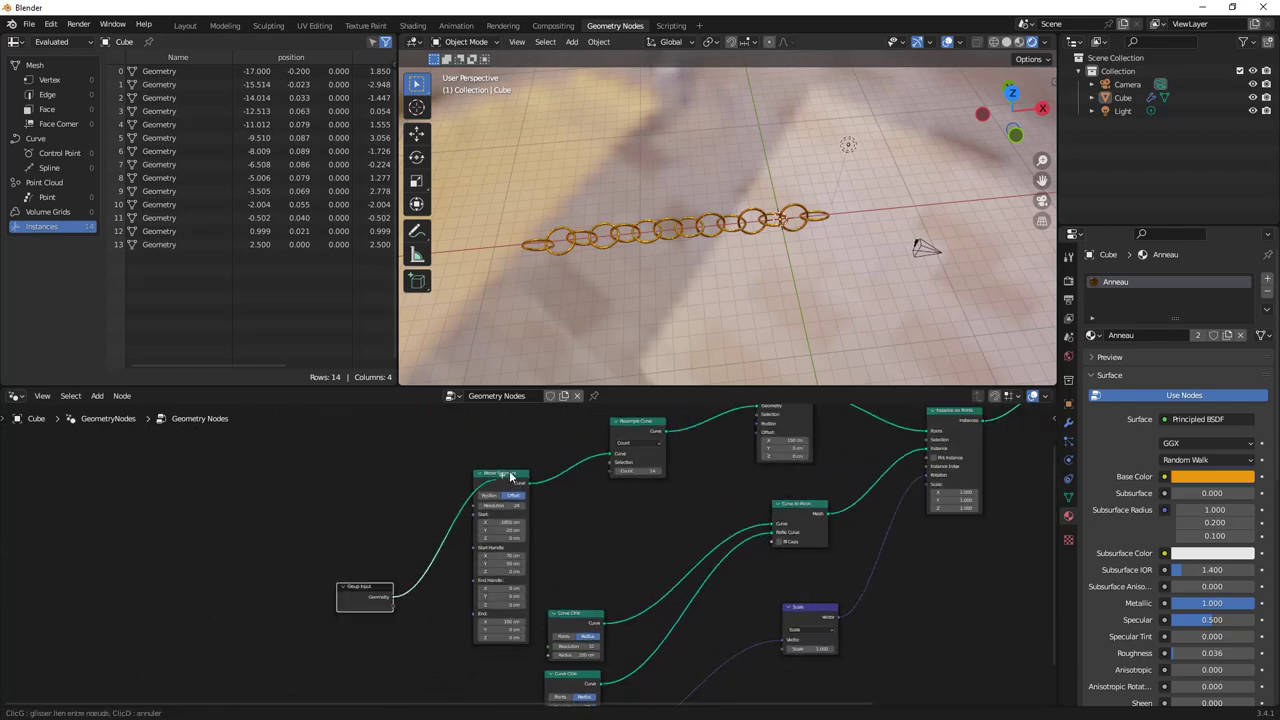
pyautogui.moveTo(747, 238)
pyautogui.mouseDown(button='middle')
pyautogui.moveTo(826, 246)
pyautogui.moveTo(859, 224)
pyautogui.moveTo(737, 202)
pyautogui.mouseUp(button='middle')
pyautogui.scroll(3, 833, 230)
pyautogui.moveTo(833, 230)
pyautogui.mouseDown(button='middle')
pyautogui.moveTo(851, 215)
pyautogui.moveTo(766, 205)
pyautogui.moveTo(909, 216)
pyautogui.moveTo(1026, 205)
pyautogui.moveTo(807, 248)
pyautogui.moveTo(790, 277)
pyautogui.mouseUp(button='middle')
pyautogui.scroll(-3, 930, 214)
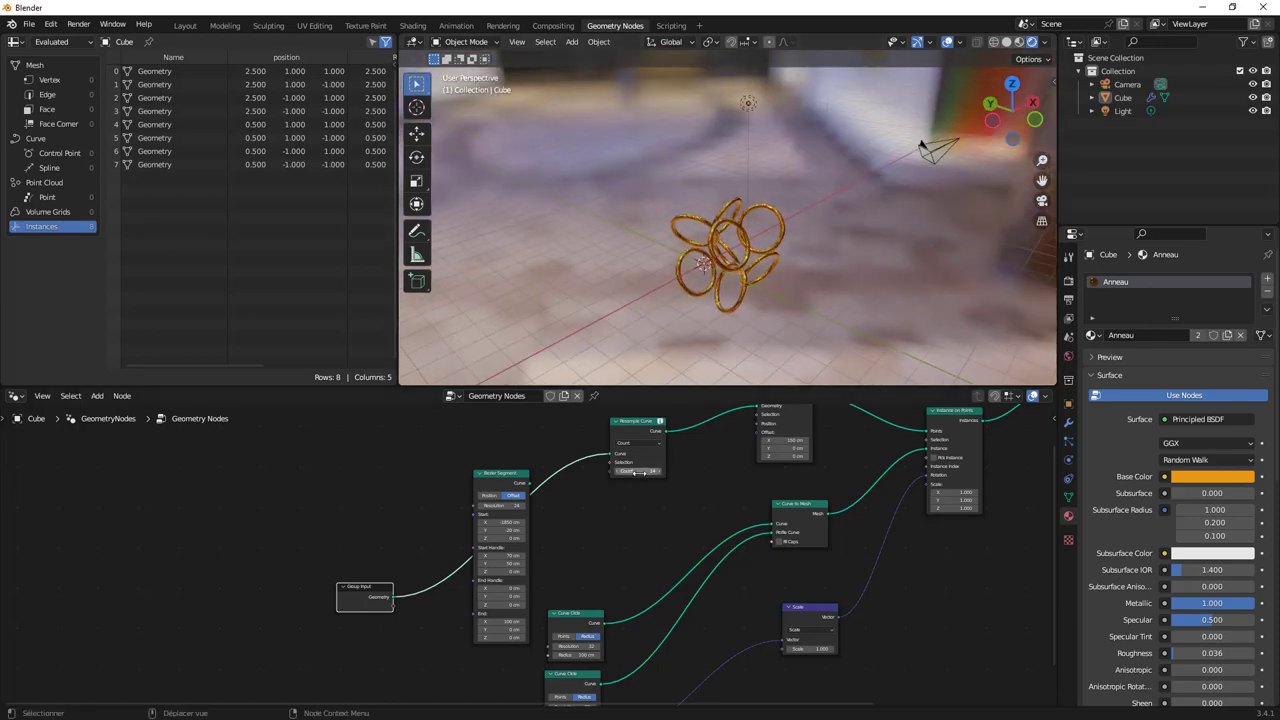
# Step: Reconnect Bezier Segment's Curve into Resample Curve for 14 rings, then select all nodes
pyautogui.moveTo(530, 488); pyautogui.dragTo(612, 455)
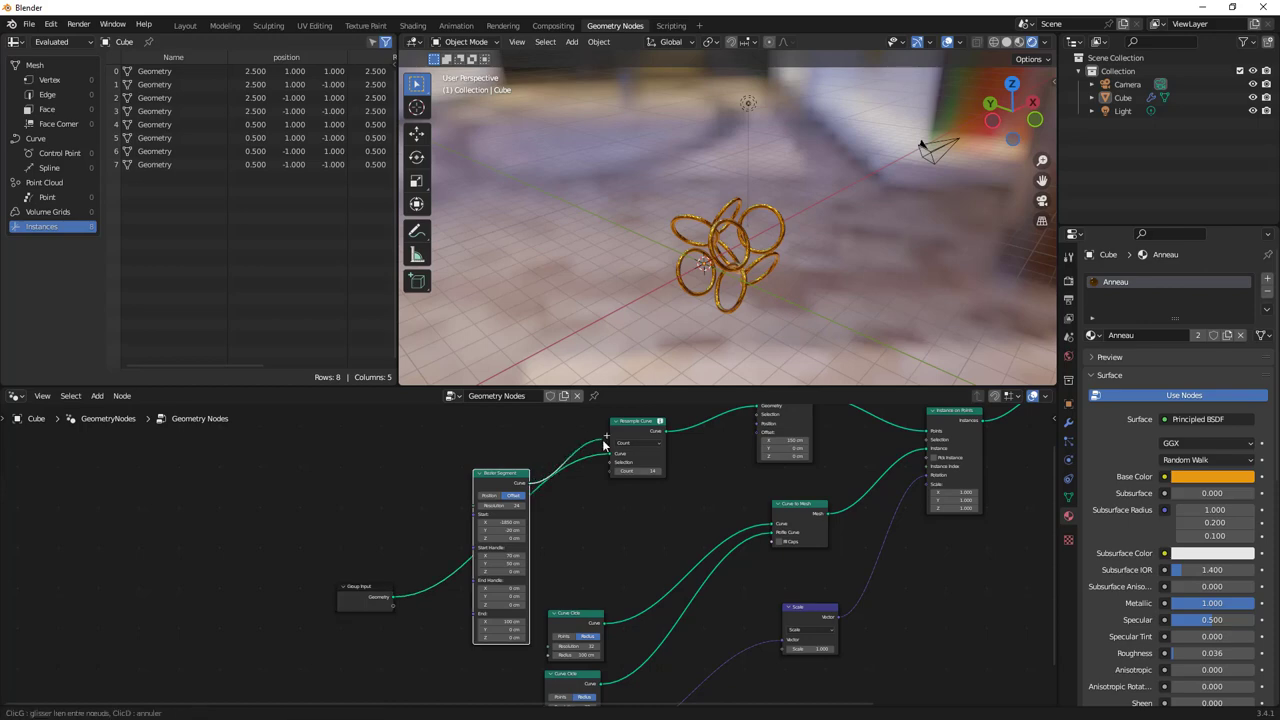
pyautogui.moveTo(655, 288)
pyautogui.mouseDown(button='middle')
pyautogui.moveTo(730, 270)
pyautogui.moveTo(677, 293)
pyautogui.mouseUp(button='middle')
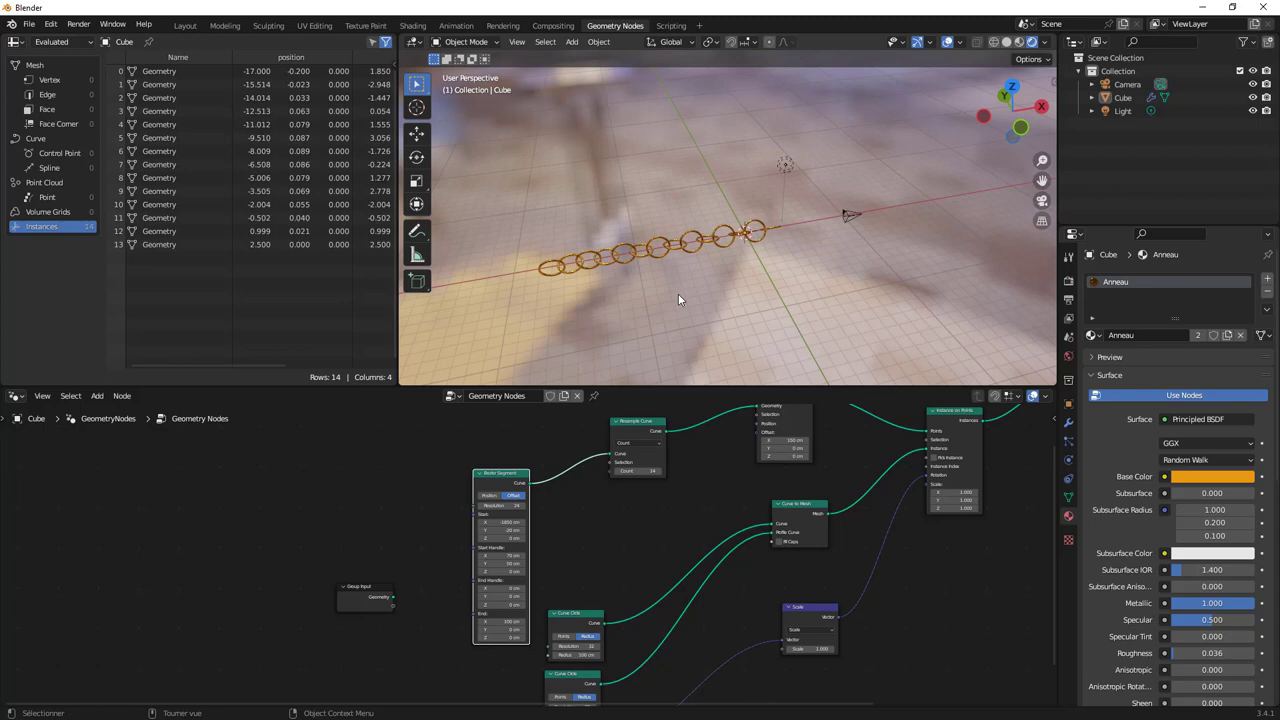
pyautogui.scroll(-1, 585, 620)
pyautogui.scroll(-2, 596, 568)
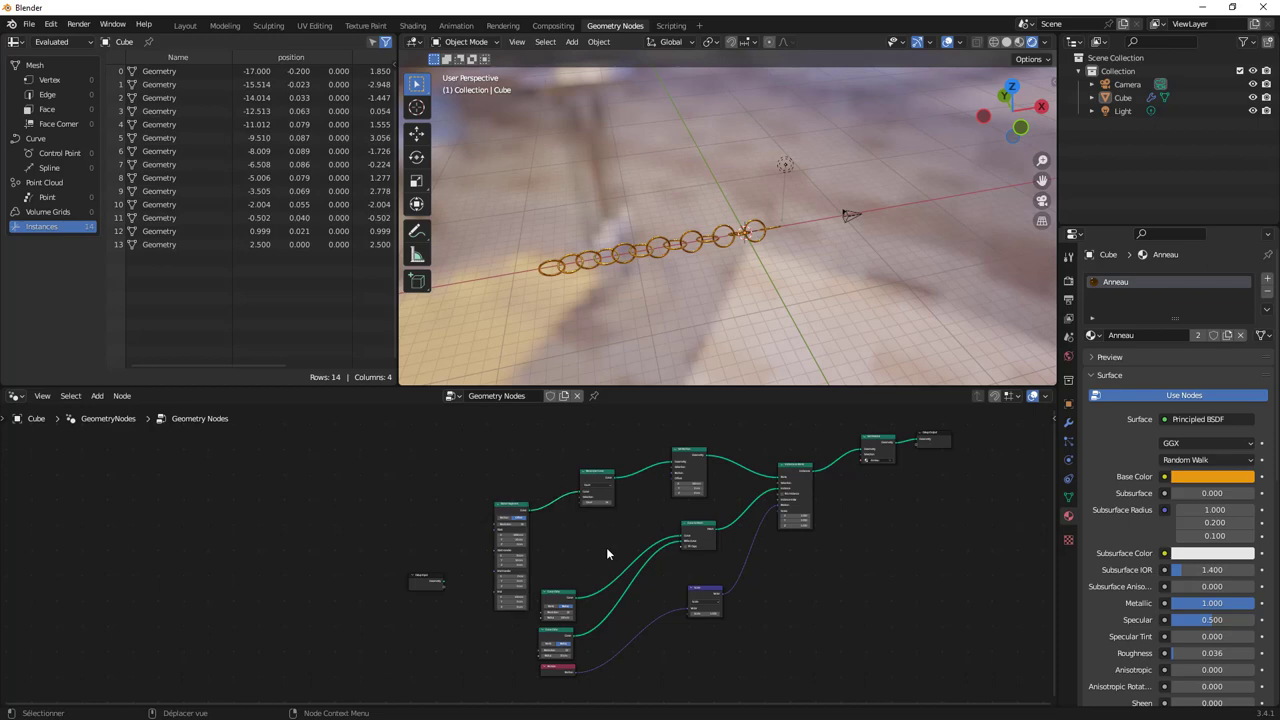
pyautogui.press('a')
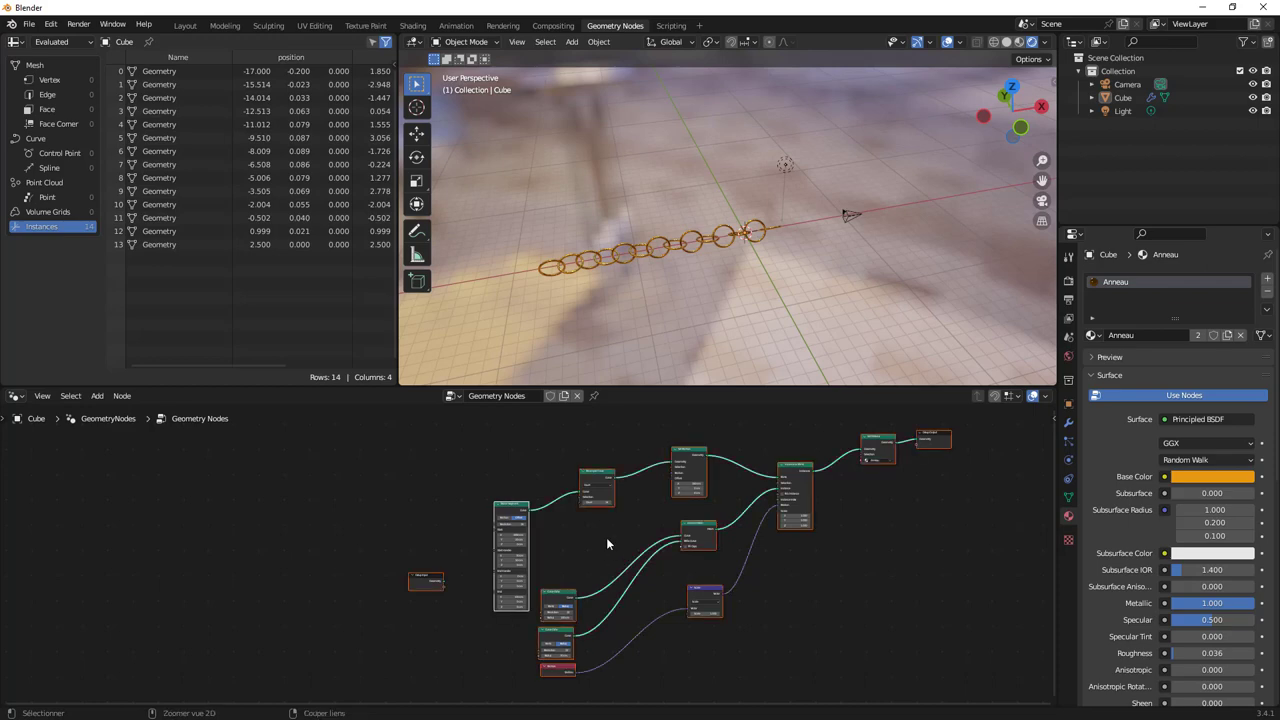
# Step: In the Layout workspace, add a Bezier curve and scale it by 7.154
pyautogui.click(187, 27)
pyautogui.moveTo(425, 265); pyautogui.dragTo(458, 396, button='middle')
pyautogui.scroll(-3, 458, 398)
pyautogui.scroll(-2, 440, 370)
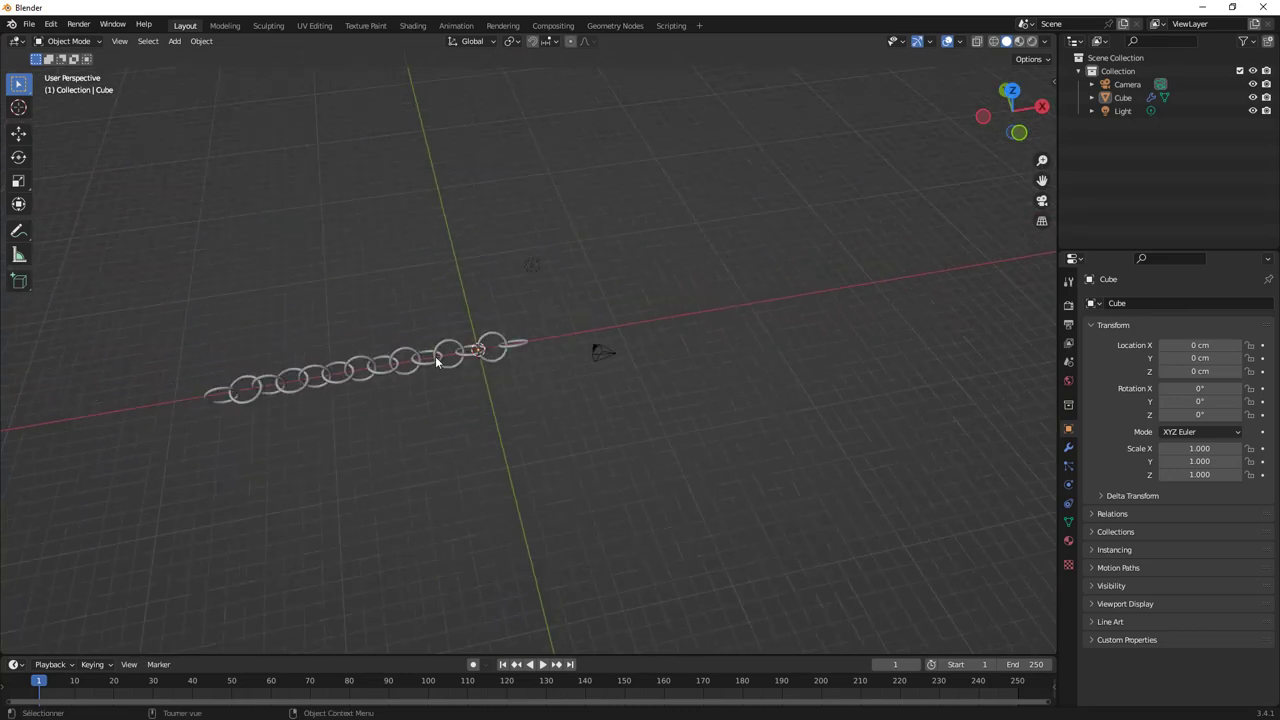
pyautogui.hotkey('shift', 'a')
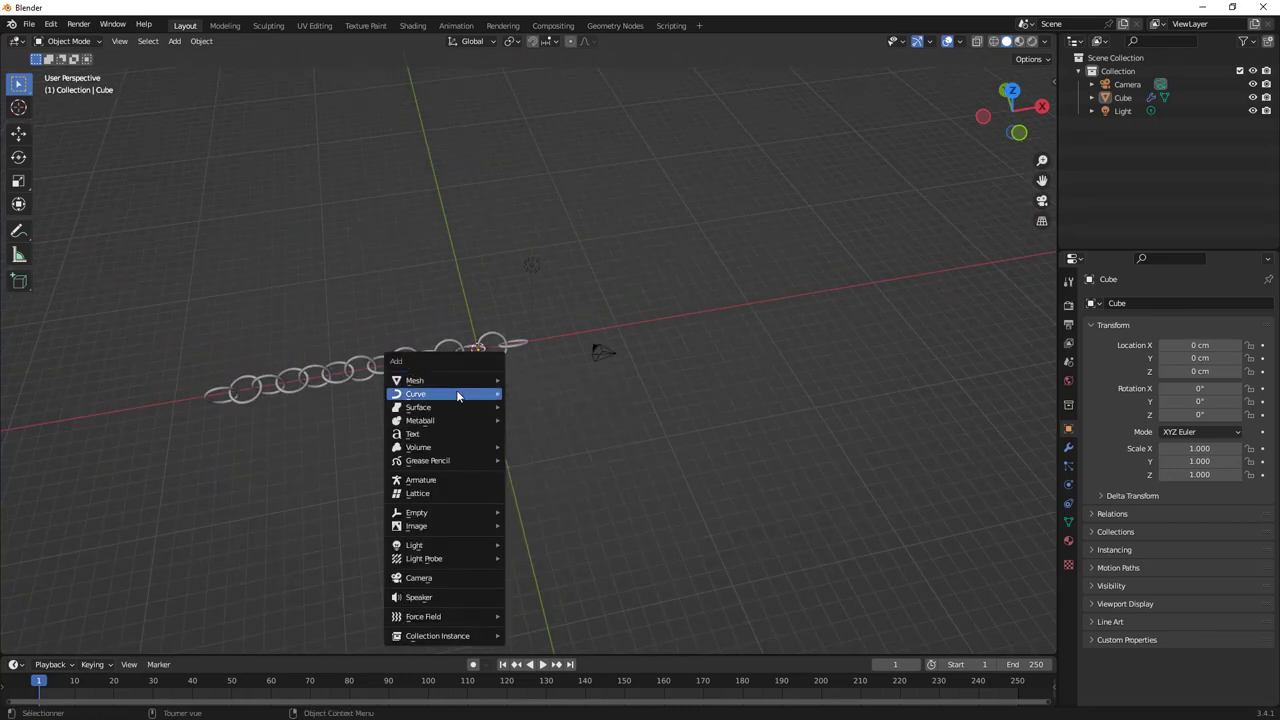
pyautogui.moveTo(415, 394)
pyautogui.click(530, 395)
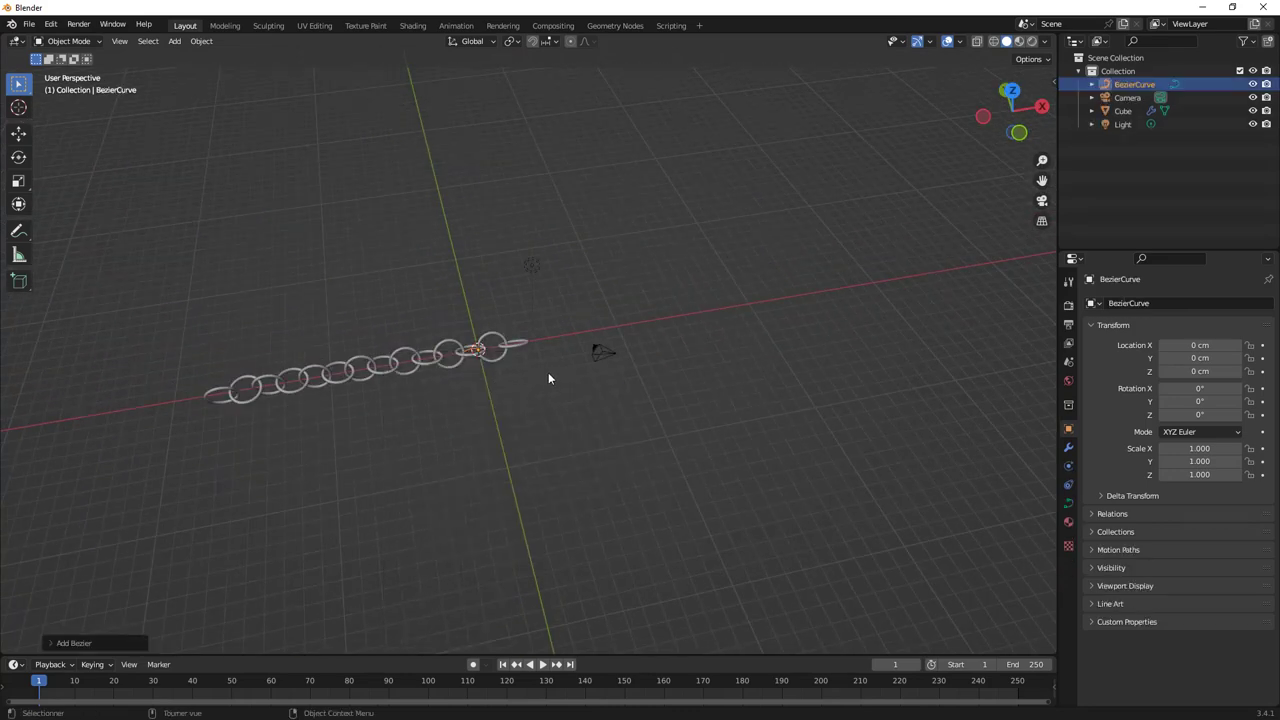
pyautogui.press('s')
pyautogui.click(1044, 249)
# Step: Move the new curve along Y to 1233 cm beside the chain
pyautogui.press('g')
pyautogui.press('z')
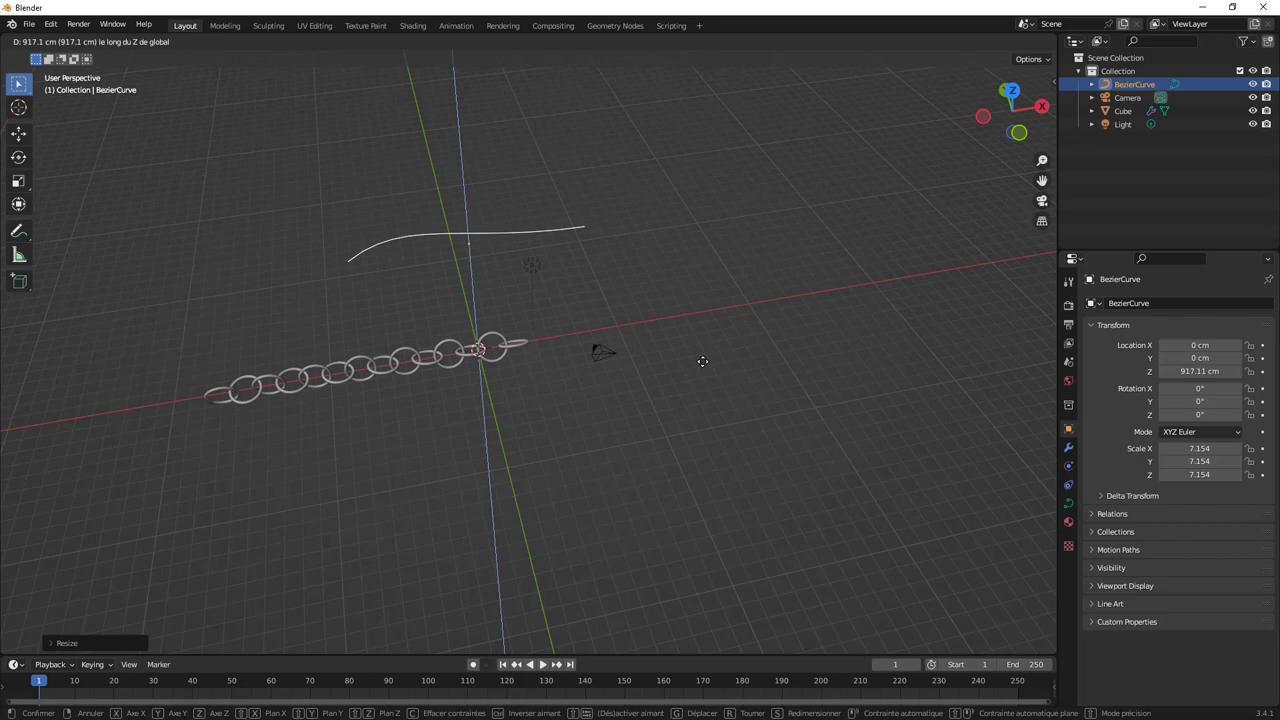
pyautogui.press('y')
pyautogui.click(696, 357)
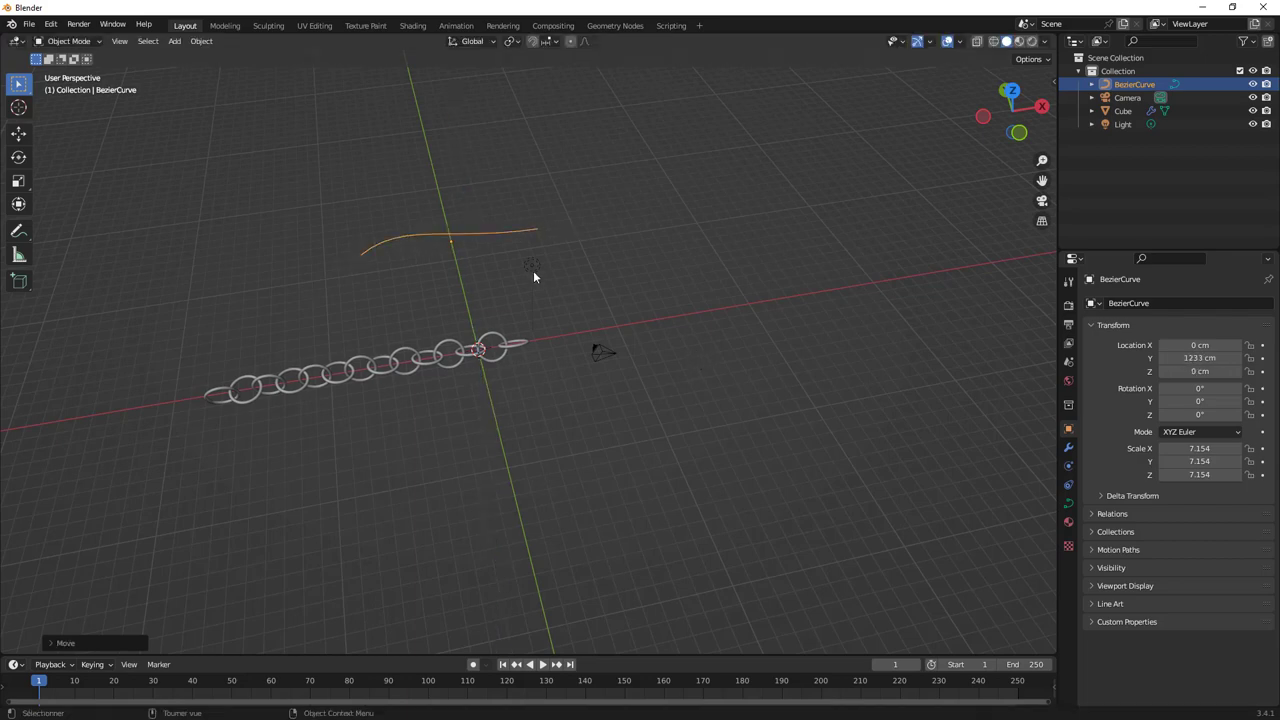
# Step: Delete all of the BezierCurve's original control points, leaving an empty curve in Edit Mode
pyautogui.press('Tab')
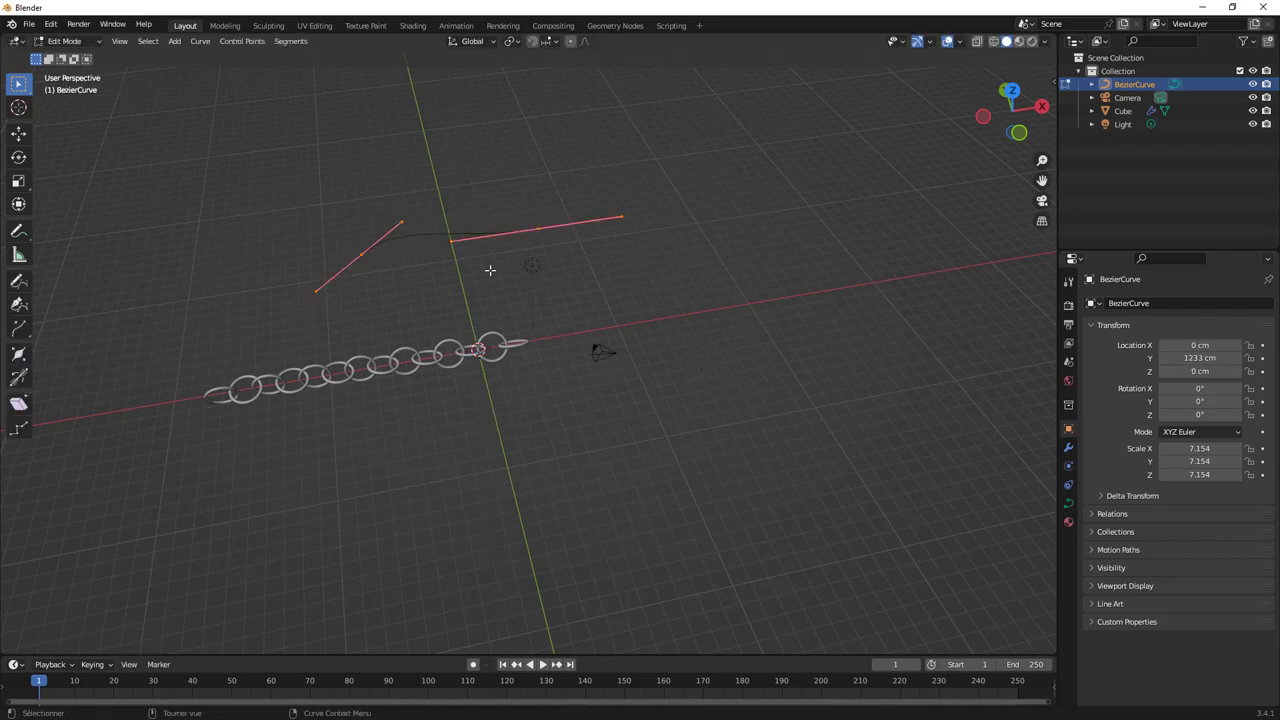
pyautogui.press('x')
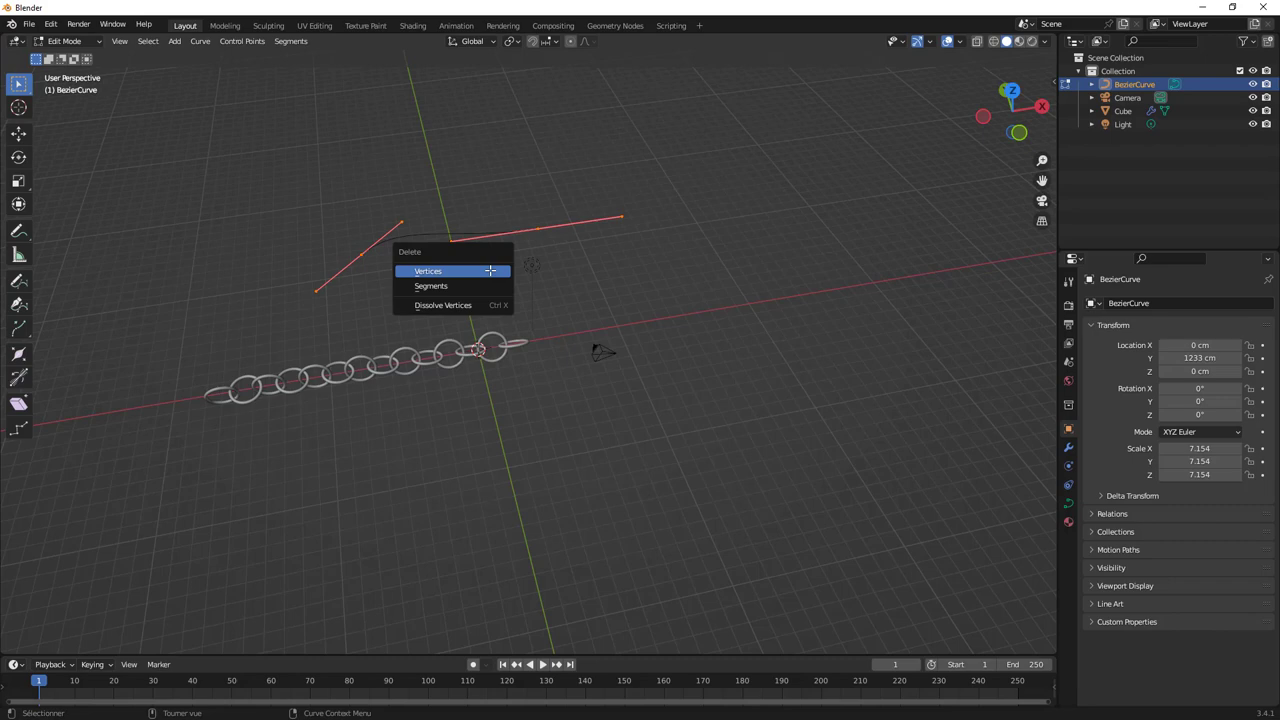
pyautogui.click(490, 270)
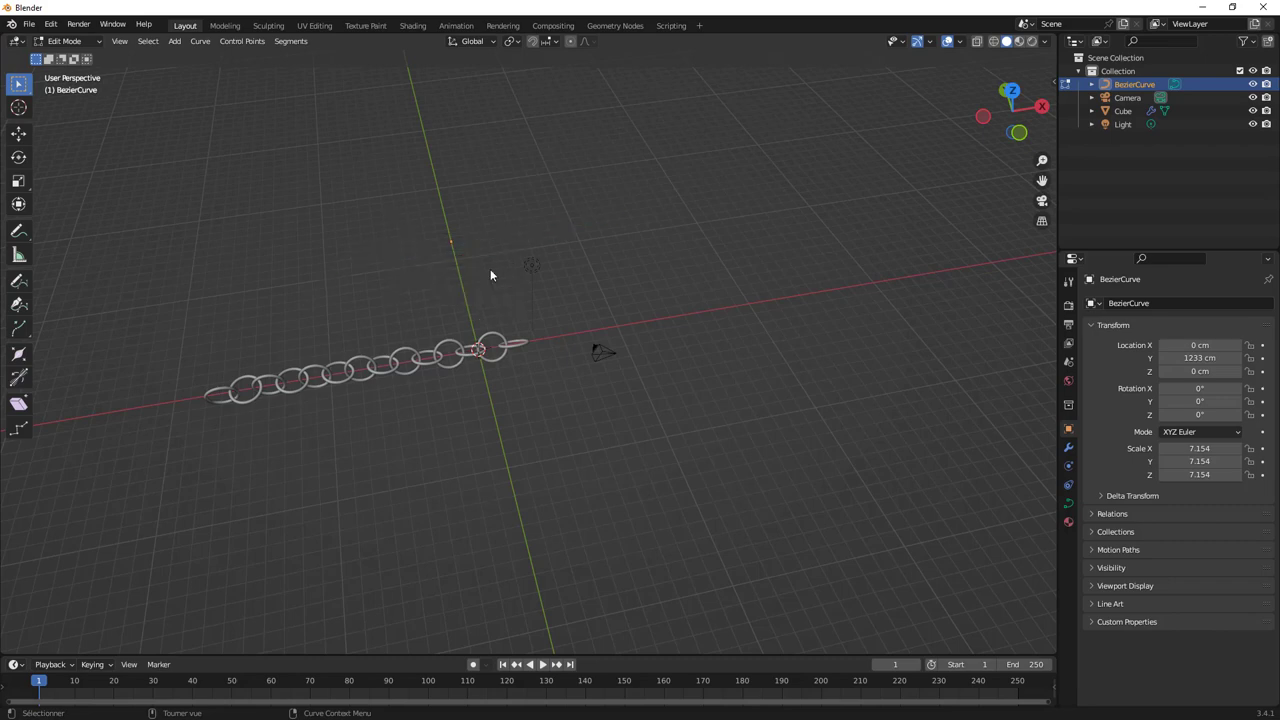
pyautogui.press('Tab')
pyautogui.click(22, 237)
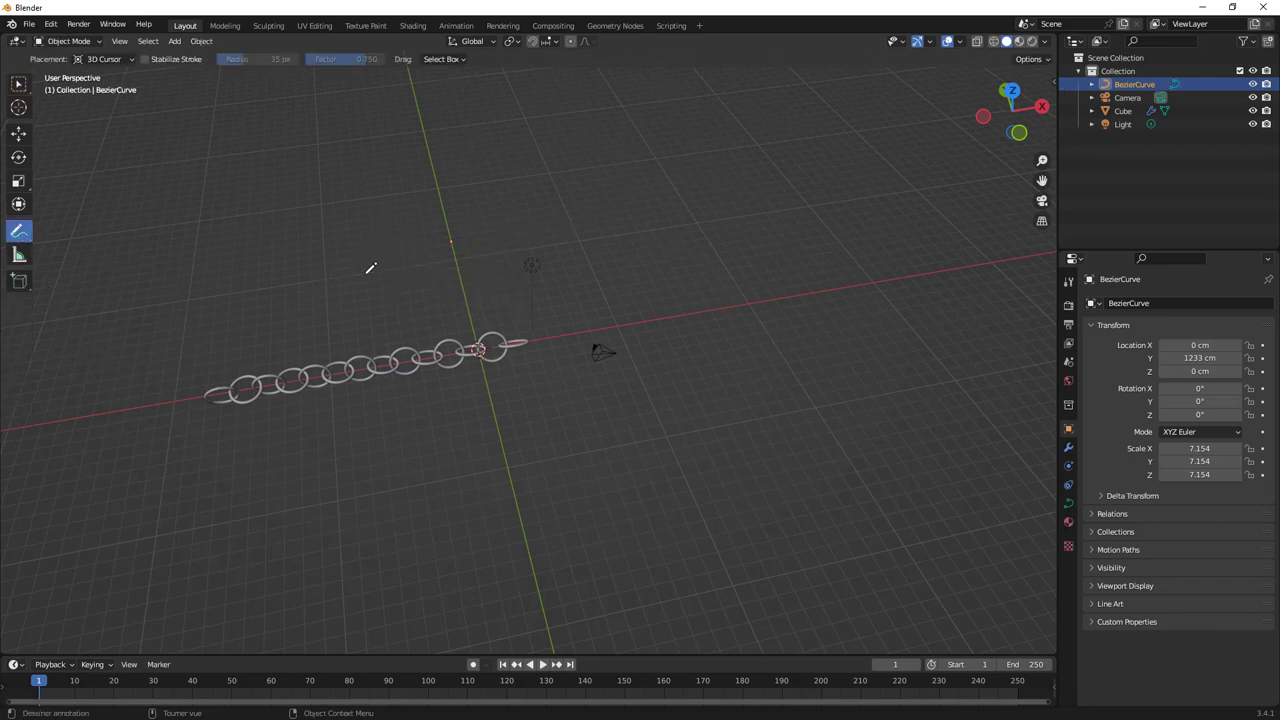
pyautogui.press('Tab')
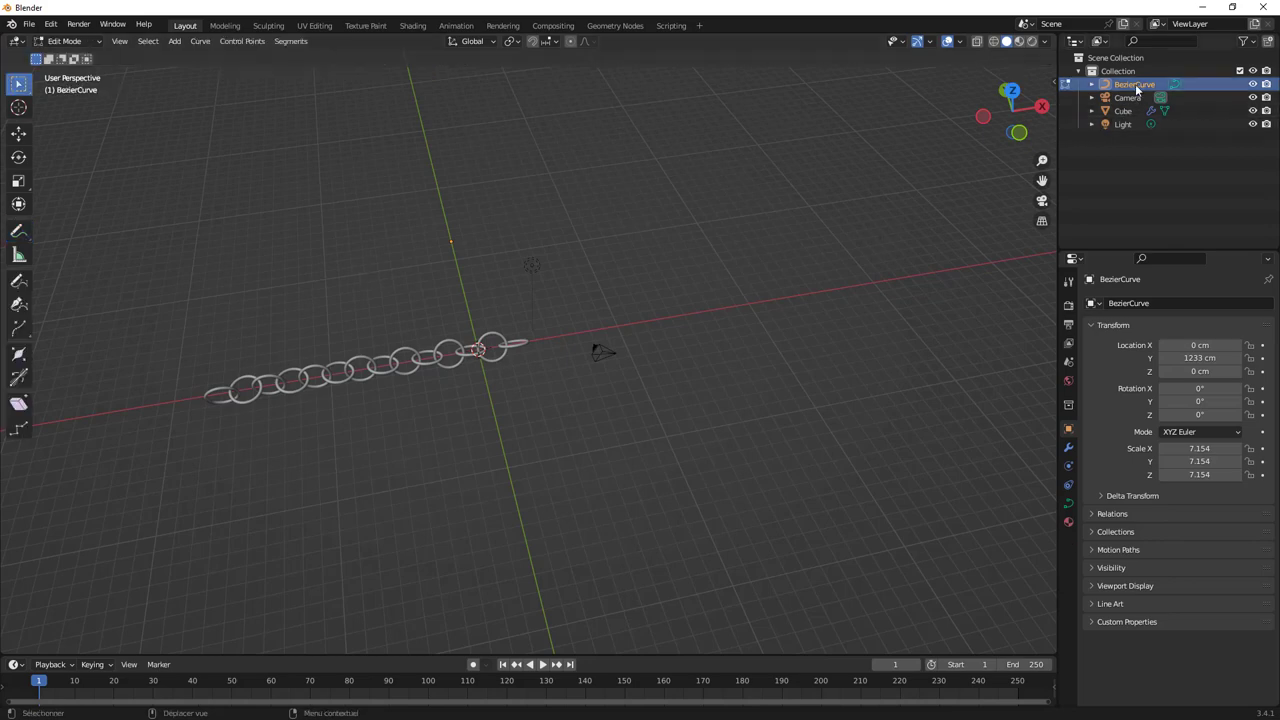
# Step: Give the curve a new Geometry Nodes tree made of the pasted ring-chain nodes
pyautogui.click(630, 27)
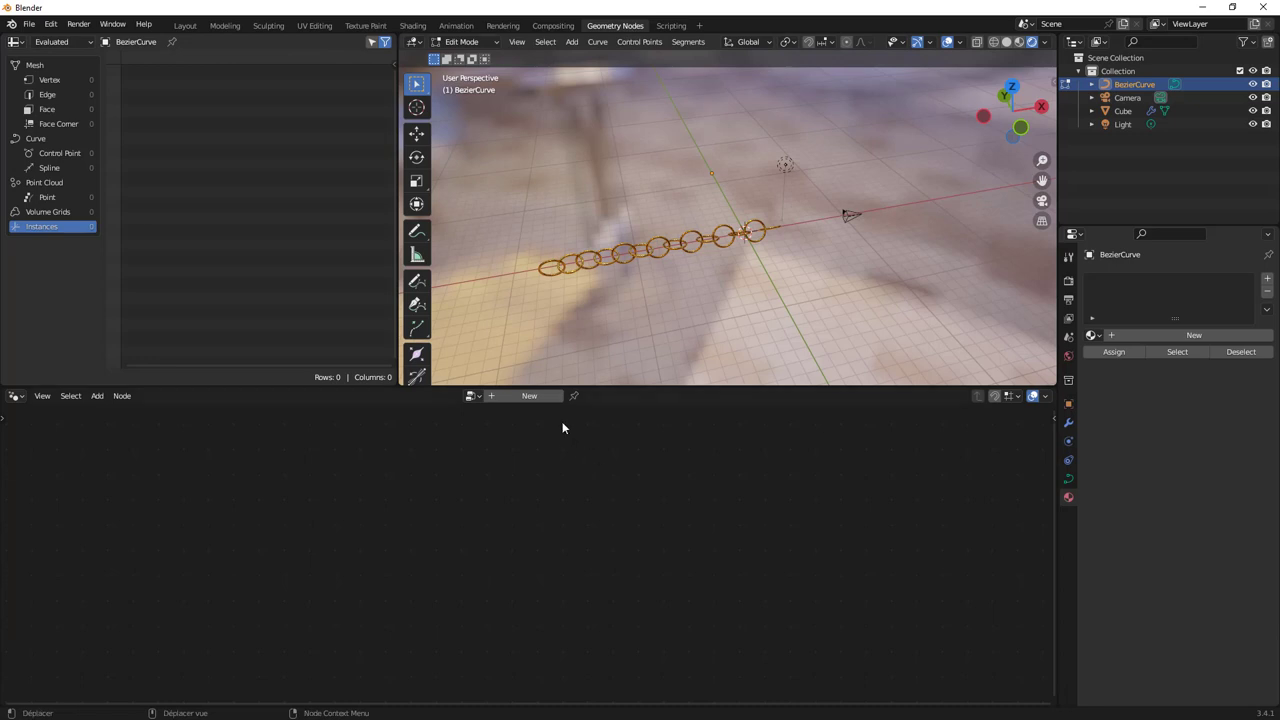
pyautogui.click(539, 400)
pyautogui.moveTo(387, 544); pyautogui.dragTo(687, 643)
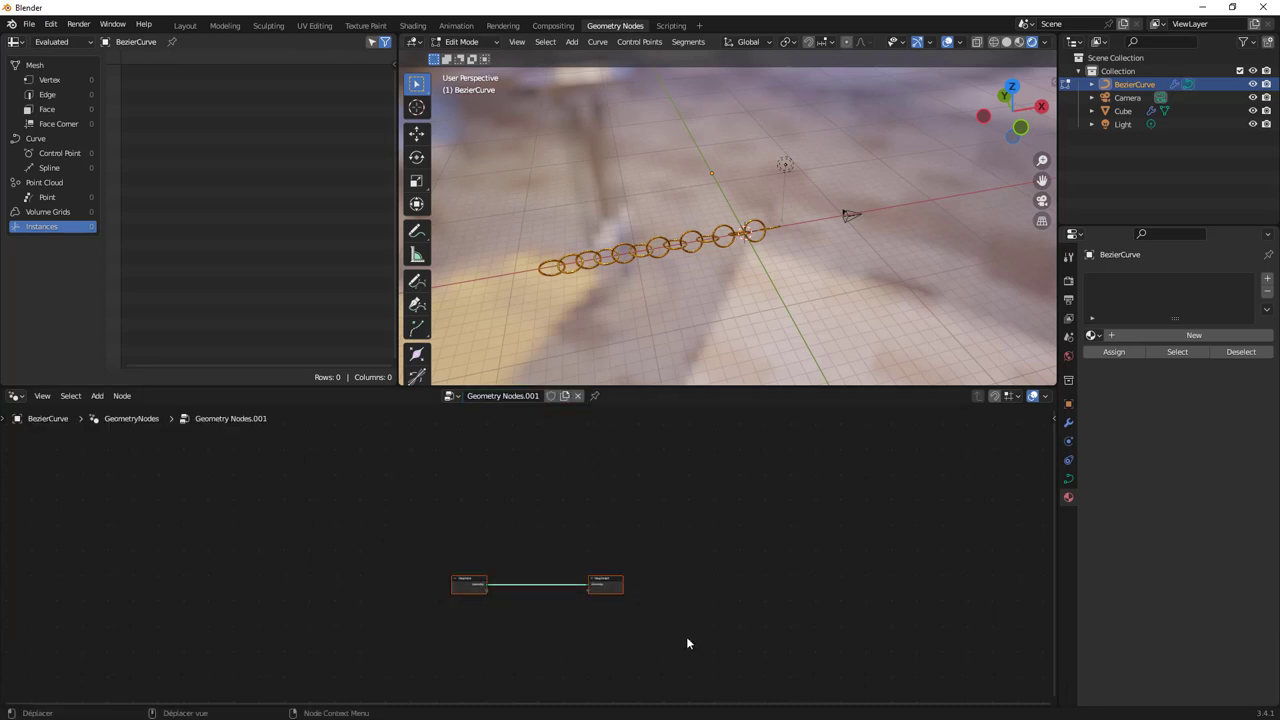
pyautogui.press('Delete')
pyautogui.hotkey('ctrl', 'v')
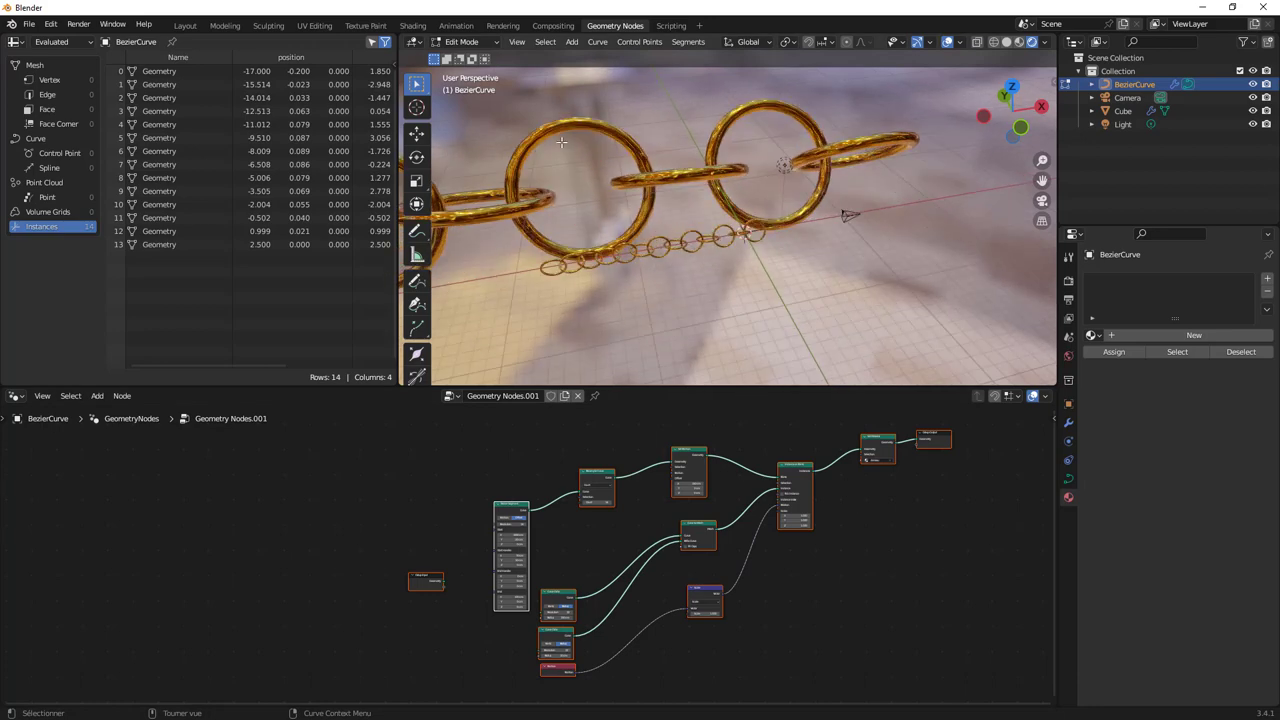
pyautogui.click(185, 25)
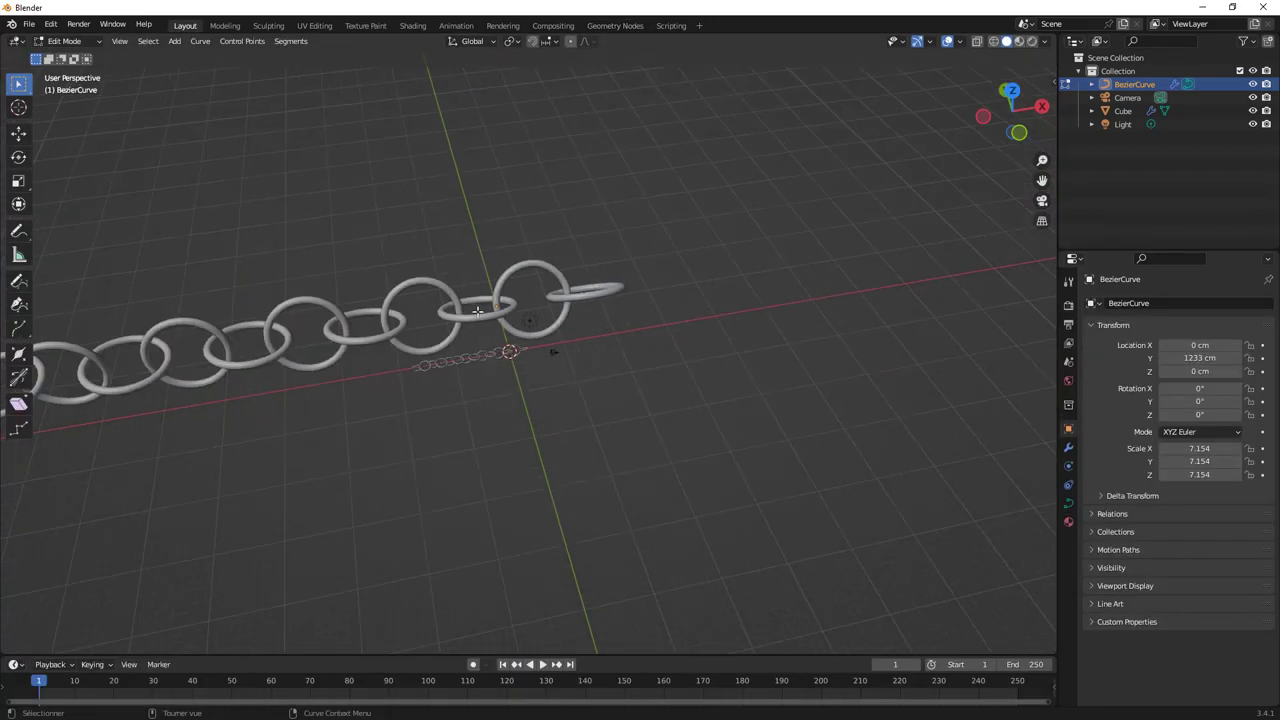
pyautogui.press('Tab')
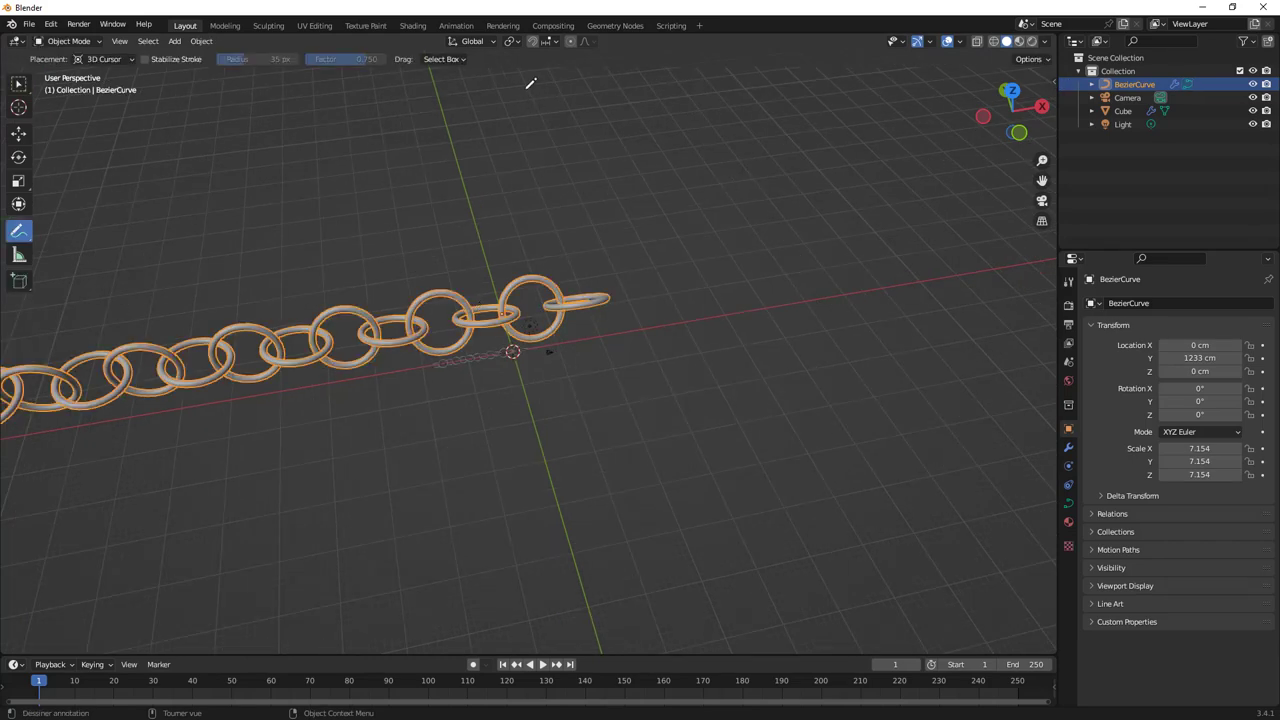
# Step: Replace the Bezier Segment node by linking Group Input Geometry into Resample Curve's Curve input
pyautogui.click(616, 25)
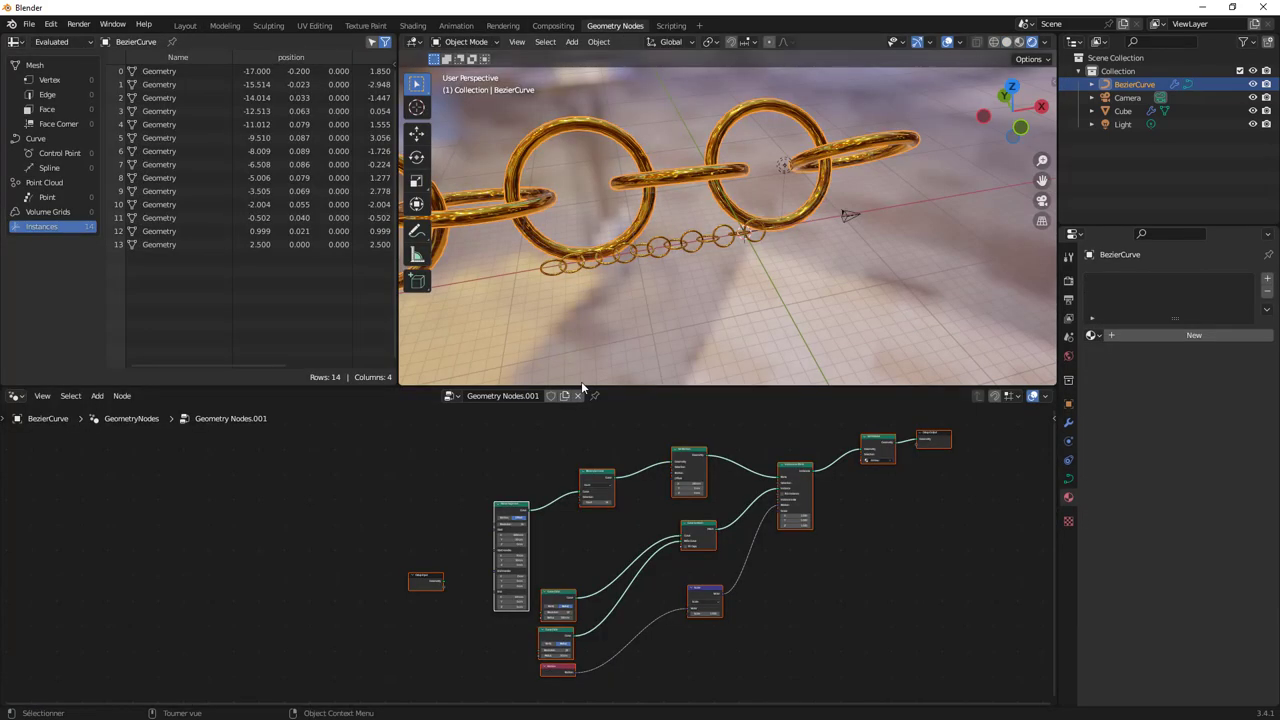
pyautogui.scroll(2, 478, 555)
pyautogui.scroll(2, 478, 555)
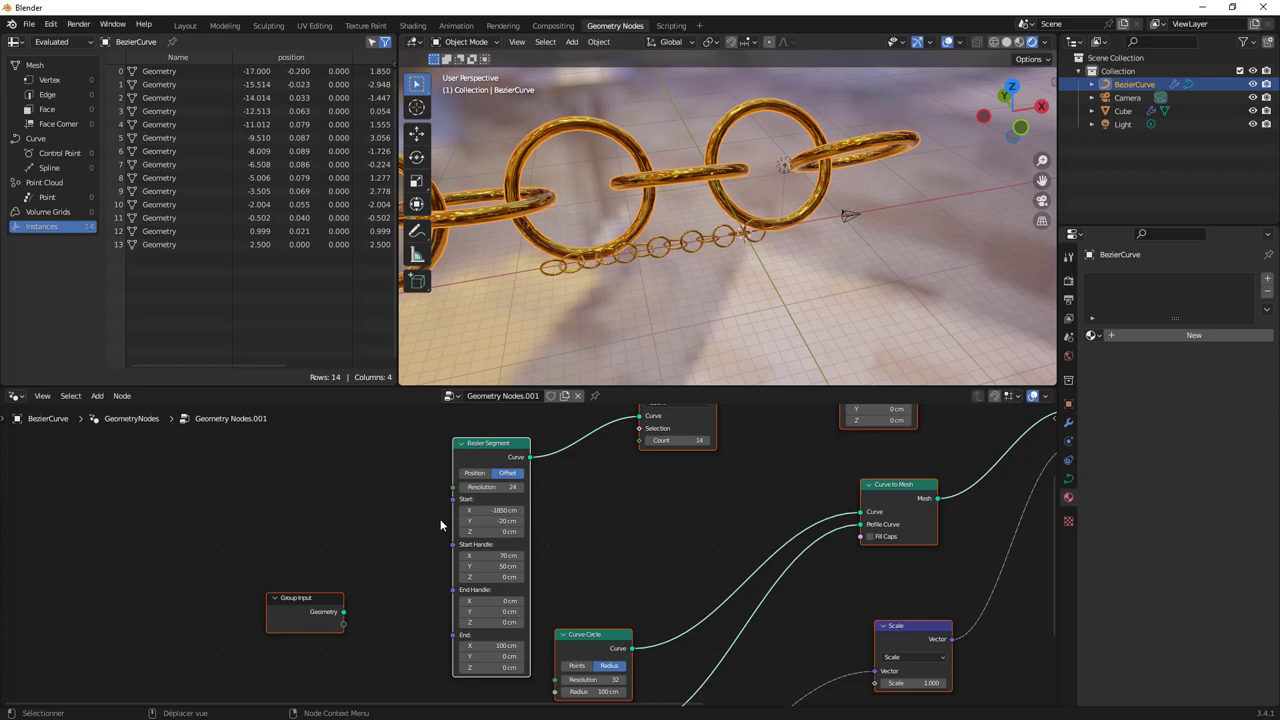
pyautogui.click(490, 446)
pyautogui.press('x')
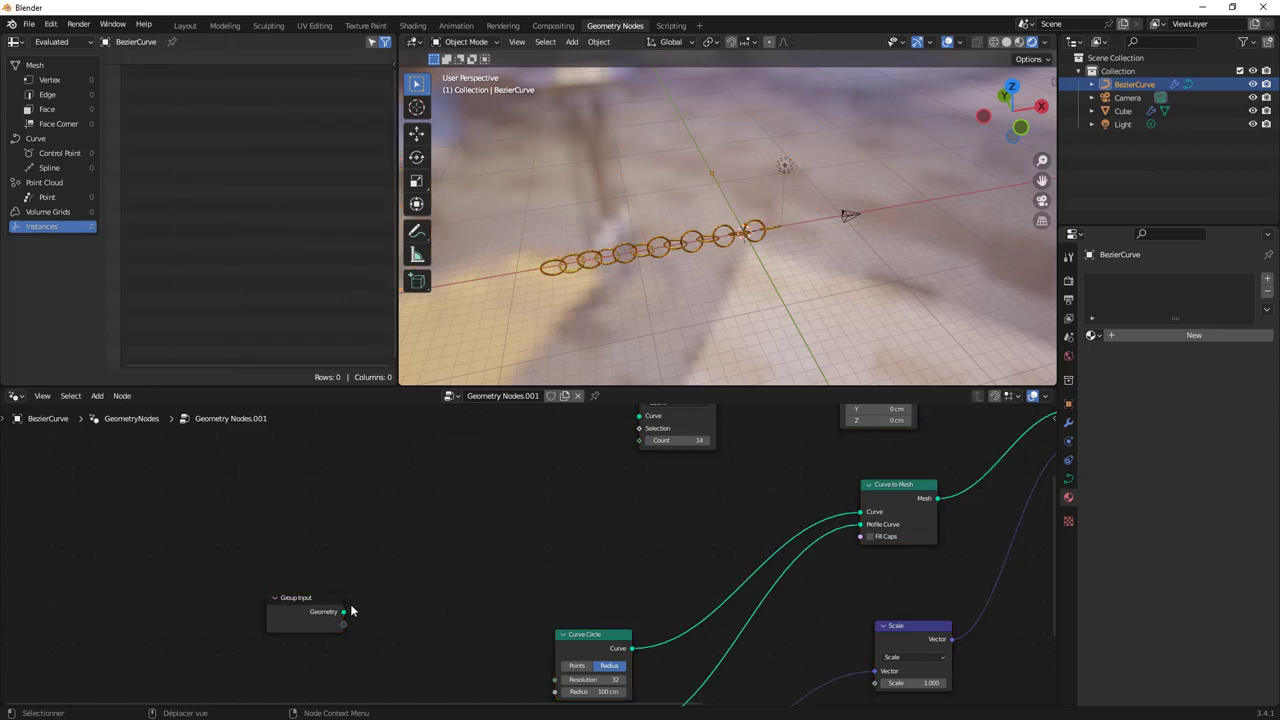
pyautogui.moveTo(344, 612); pyautogui.dragTo(638, 466)
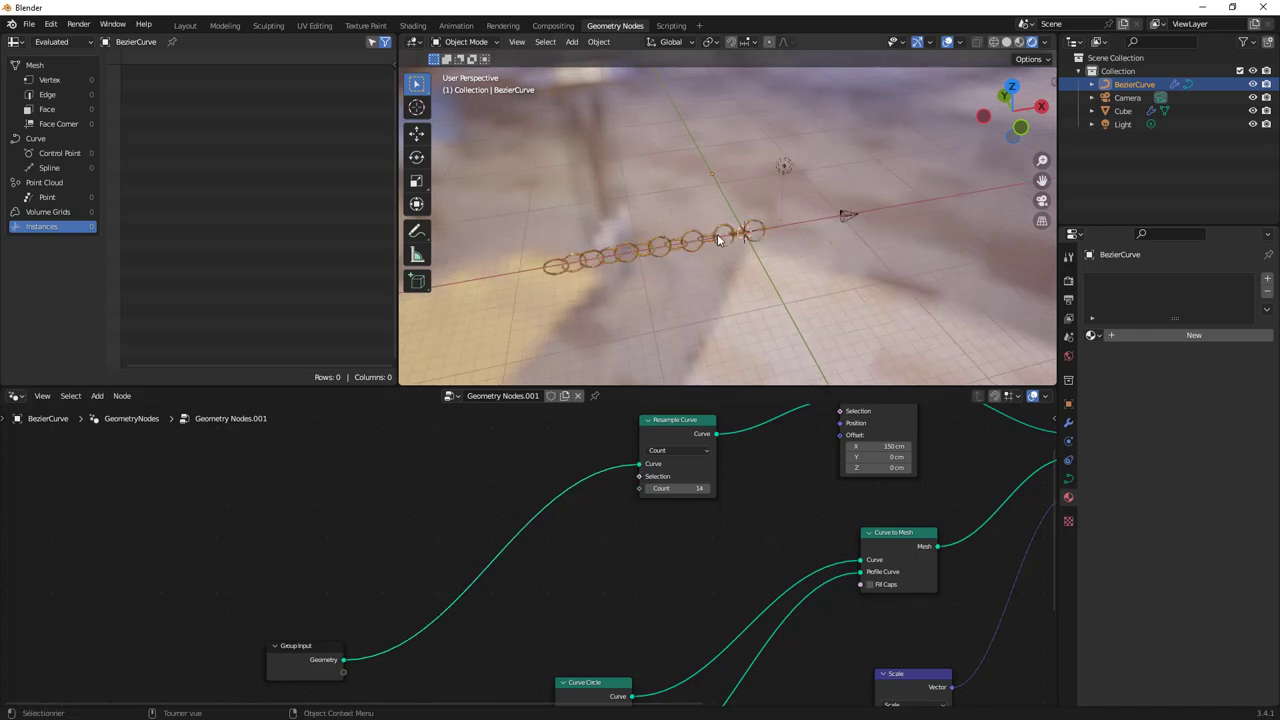
pyautogui.scroll(3, 713, 240)
pyautogui.moveTo(712, 185)
pyautogui.mouseDown(button='middle')
pyautogui.moveTo(623, 240)
pyautogui.moveTo(614, 227)
pyautogui.mouseUp(button='middle')
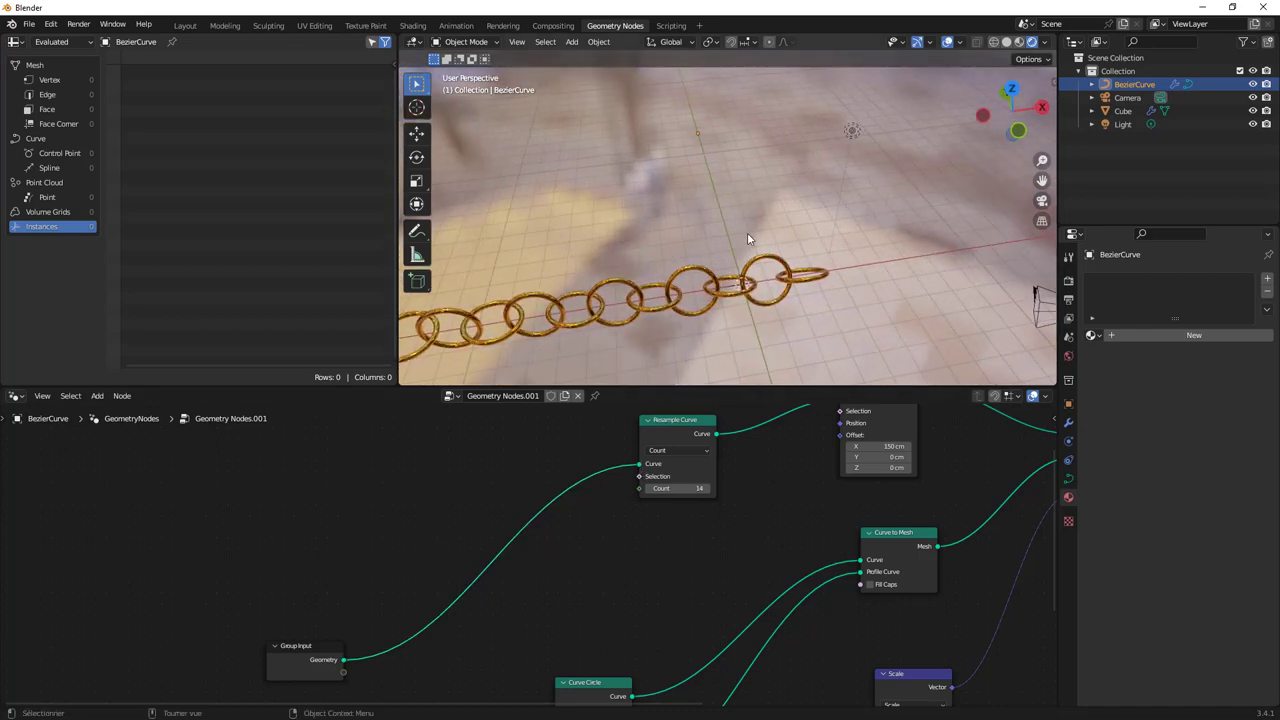
pyautogui.press('Tab')
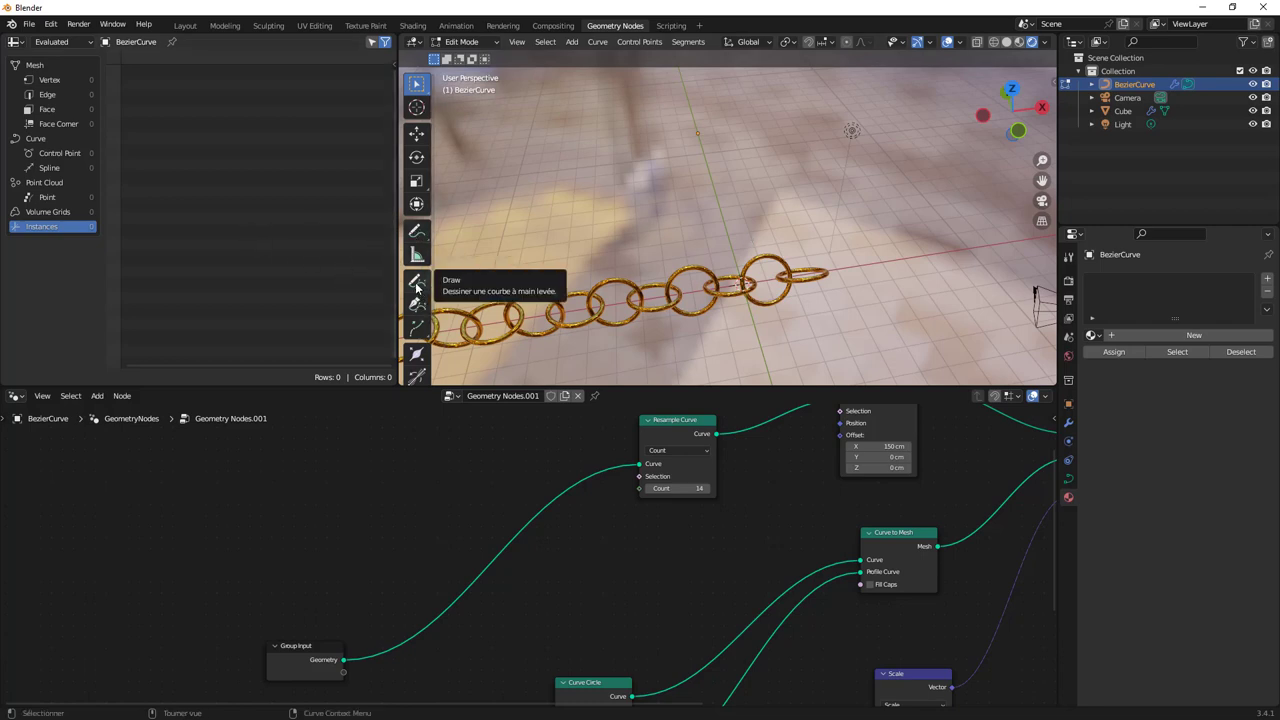
# Step: Draw a first freehand stroke in the curve and move the Resample Curve node down-left
pyautogui.click(418, 286)
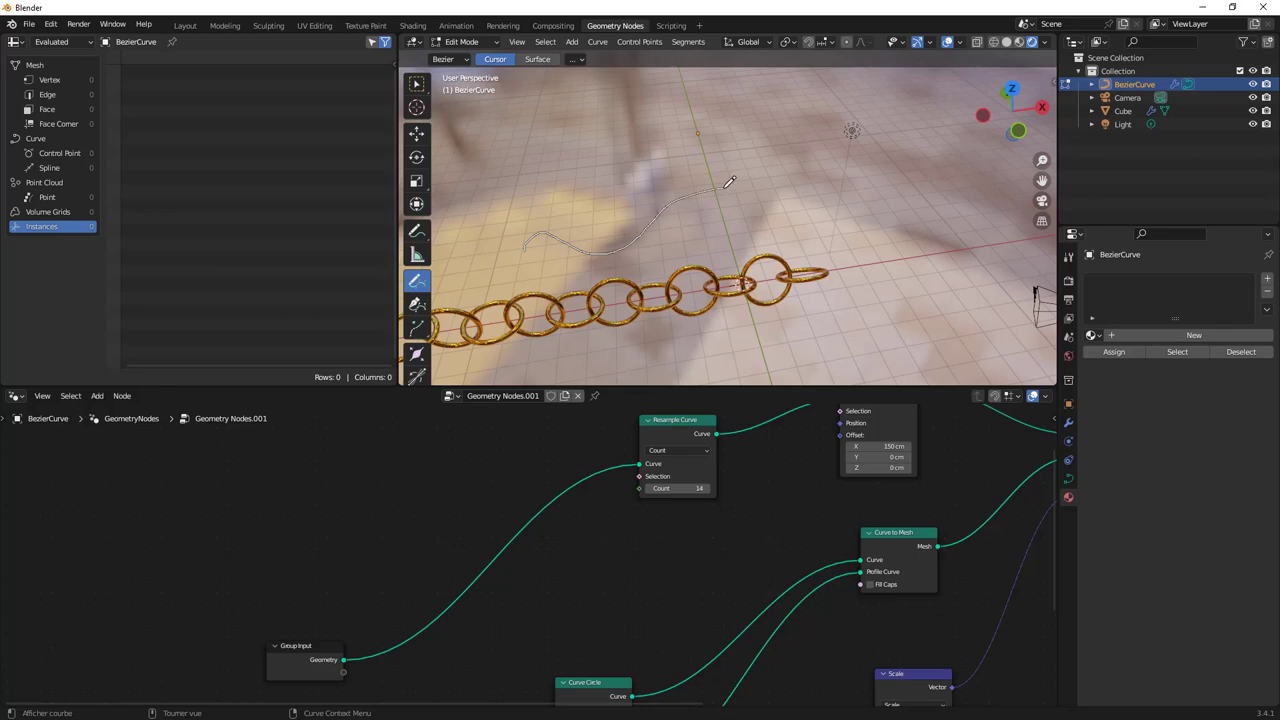
pyautogui.moveTo(729, 182); pyautogui.dragTo(700, 200)
pyautogui.moveTo(700, 200)
pyautogui.mouseDown(button='middle')
pyautogui.moveTo(725, 195)
pyautogui.moveTo(768, 257)
pyautogui.mouseUp(button='middle')
pyautogui.moveTo(640, 471); pyautogui.dragTo(670, 432, button='middle')
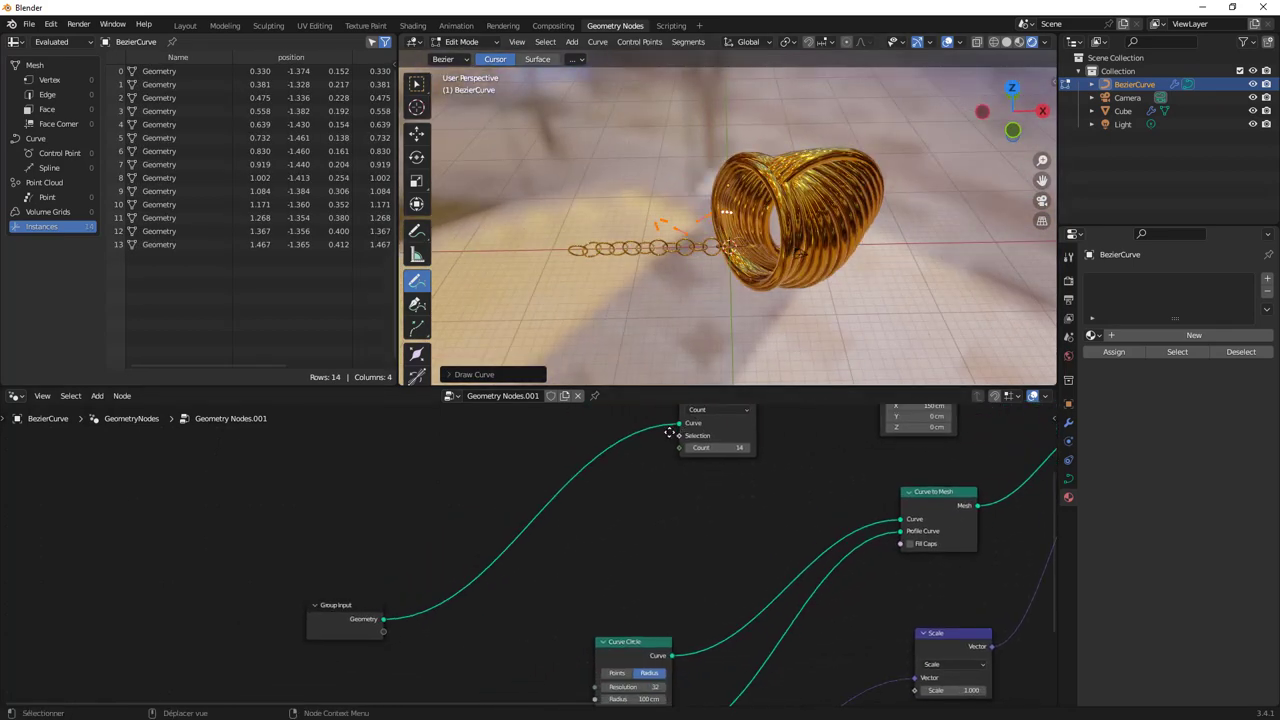
pyautogui.scroll(-2, 670, 432)
pyautogui.moveTo(663, 508)
pyautogui.mouseDown(button='middle')
pyautogui.moveTo(606, 426)
pyautogui.moveTo(518, 531)
pyautogui.mouseUp(button='middle')
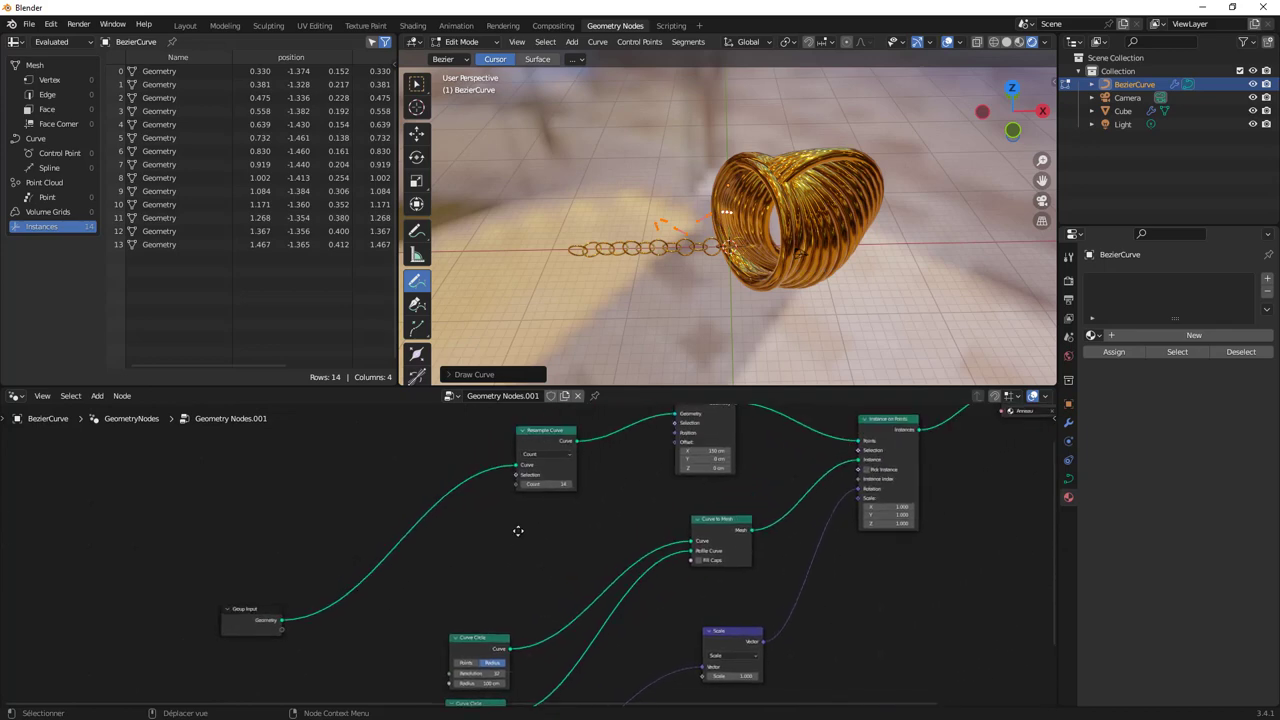
pyautogui.moveTo(558, 437); pyautogui.dragTo(506, 474)
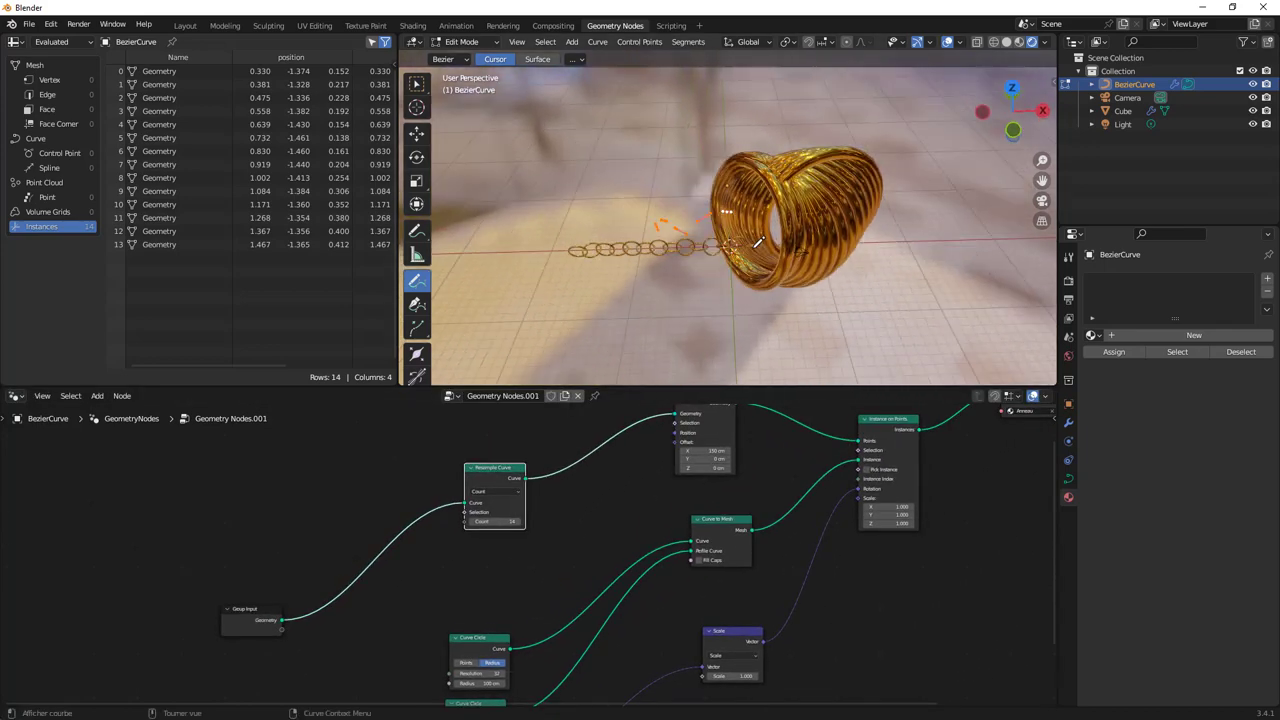
# Step: Scale the drawn stroke along the X axis to tighten the ring spacing
pyautogui.press('s')
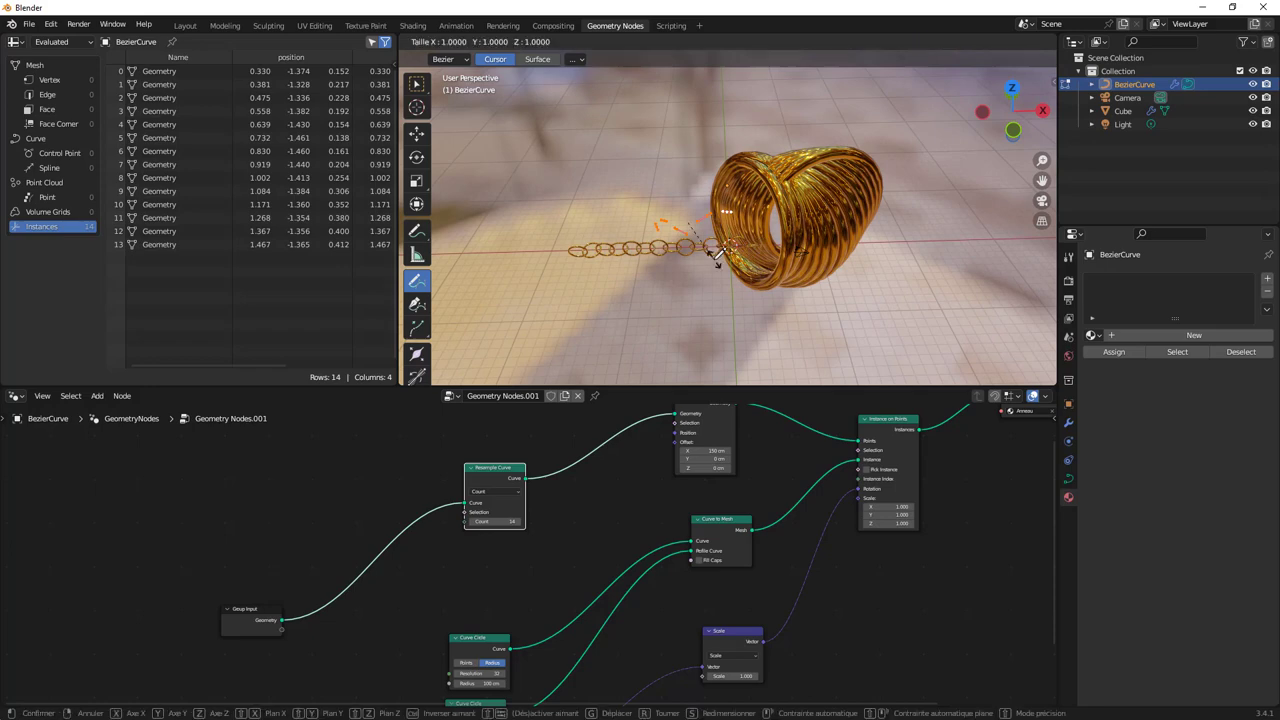
pyautogui.press('x')
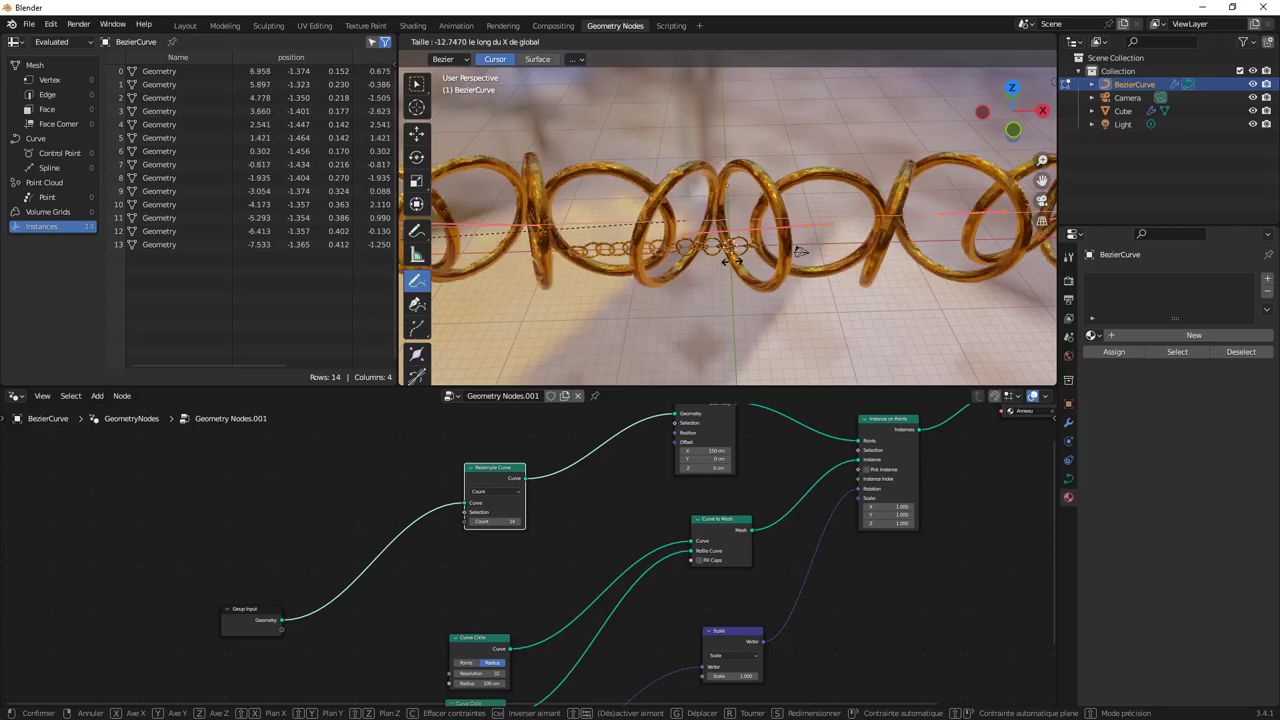
pyautogui.click(811, 276)
pyautogui.moveTo(811, 276); pyautogui.dragTo(740, 196, button='middle')
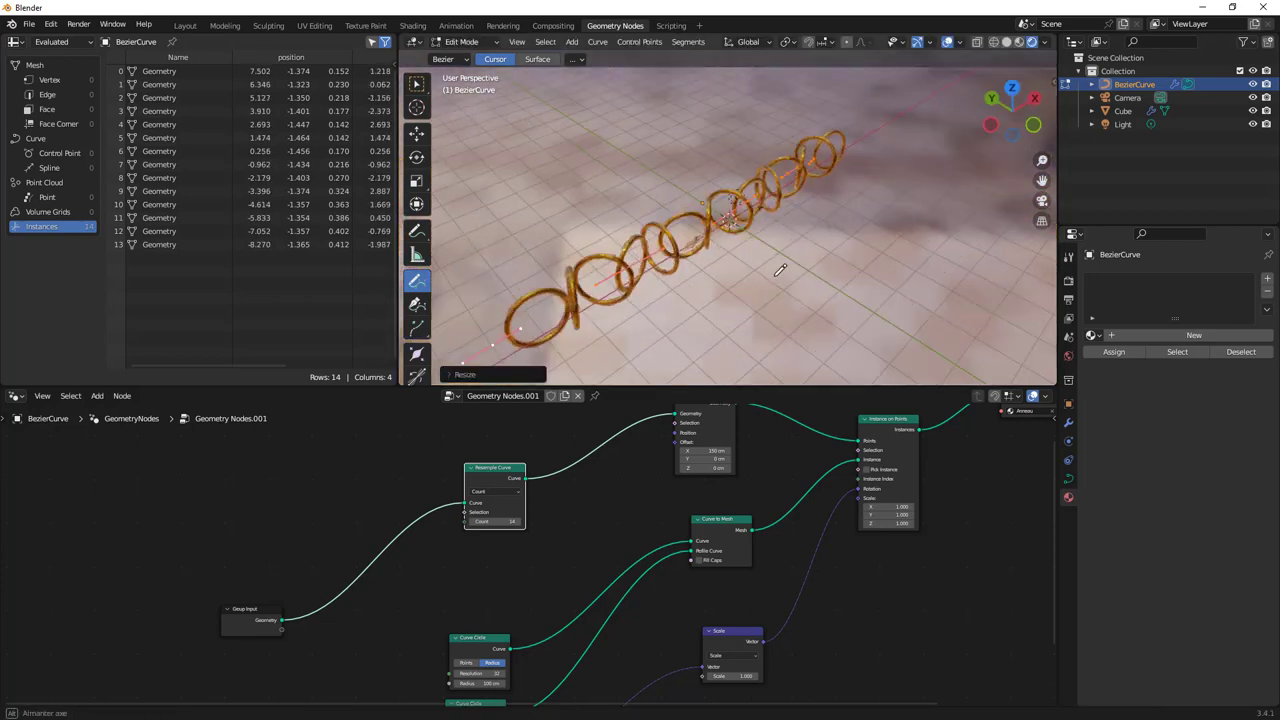
# Step: Draw several more freehand strokes across the right of the scene, each carrying a ring chain
pyautogui.moveTo(740, 196); pyautogui.dragTo(1012, 280)
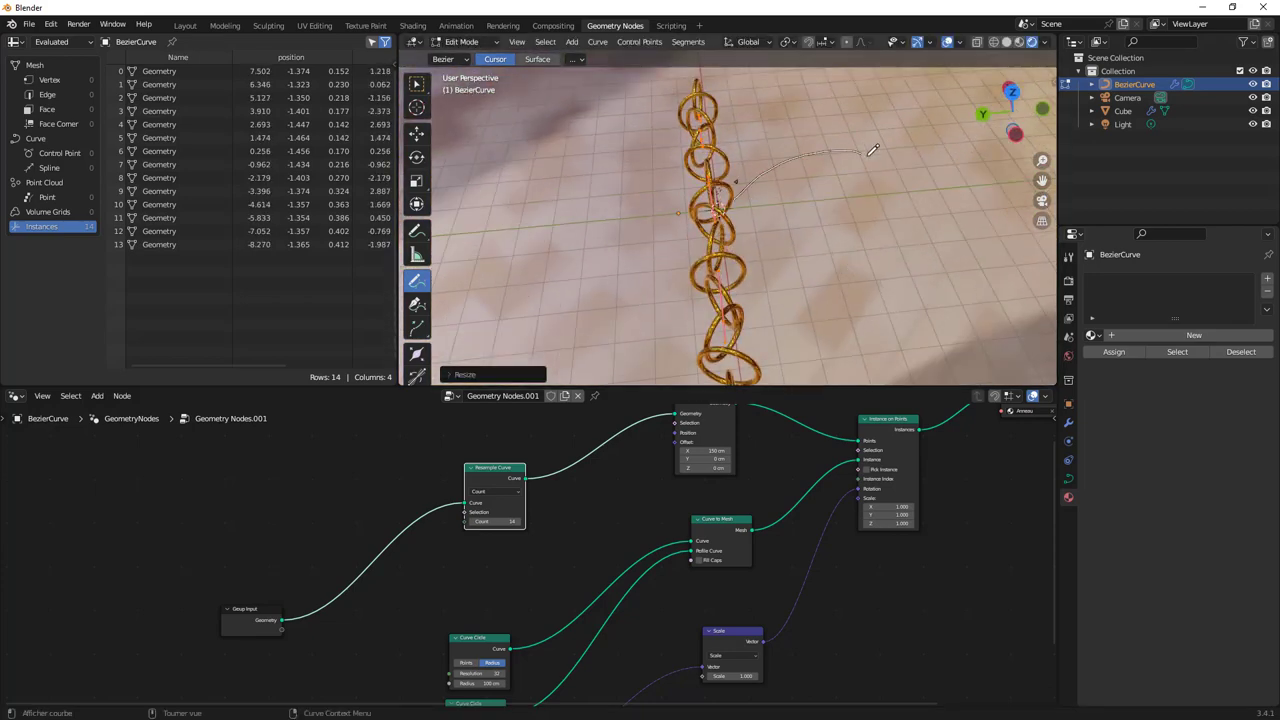
pyautogui.scroll(-4, 884, 258)
pyautogui.moveTo(884, 258); pyautogui.dragTo(723, 262, button='middle')
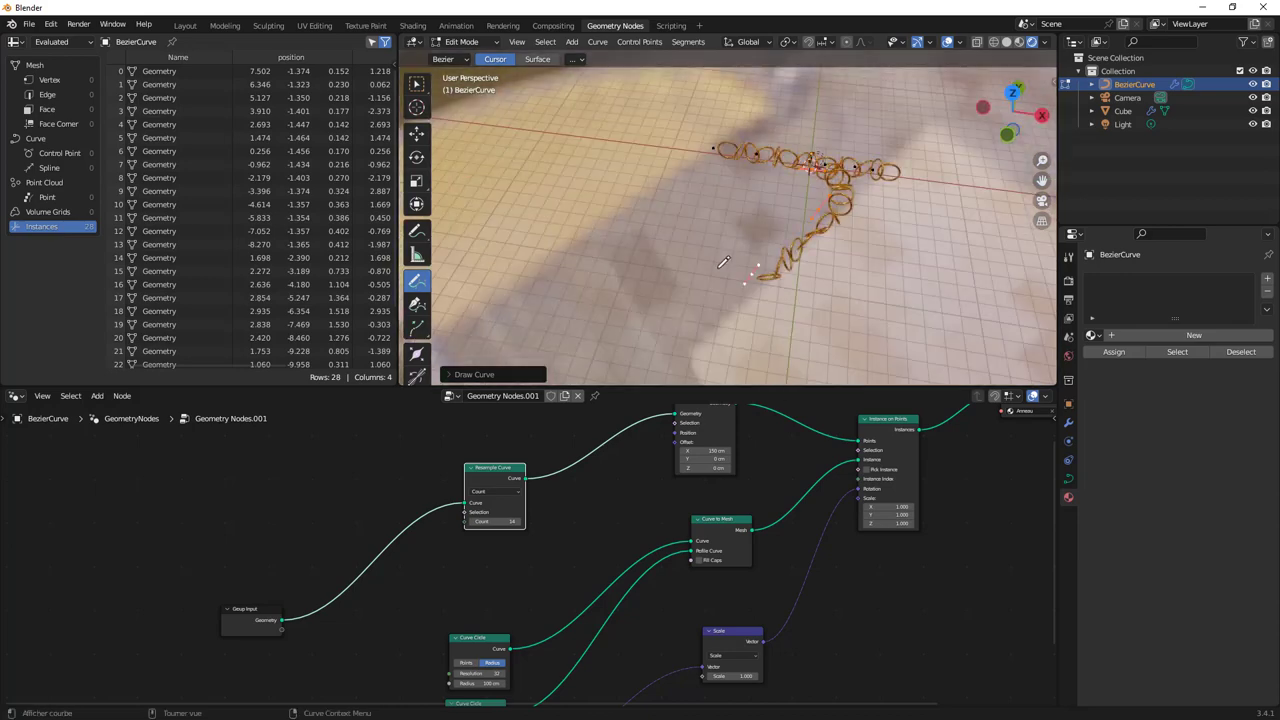
pyautogui.moveTo(820, 252); pyautogui.dragTo(916, 247)
pyautogui.moveTo(845, 136); pyautogui.dragTo(990, 200)
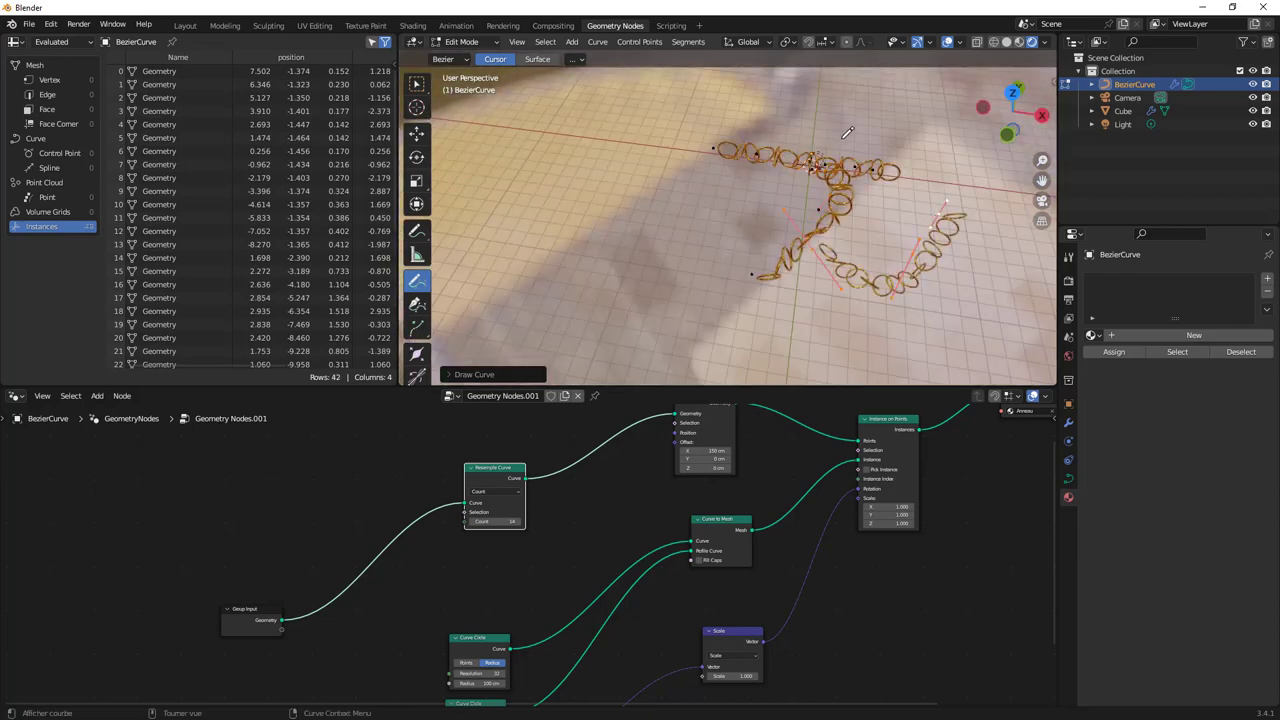
pyautogui.moveTo(990, 200)
pyautogui.mouseDown(button='middle')
pyautogui.moveTo(826, 225)
pyautogui.moveTo(870, 190)
pyautogui.mouseUp(button='middle')
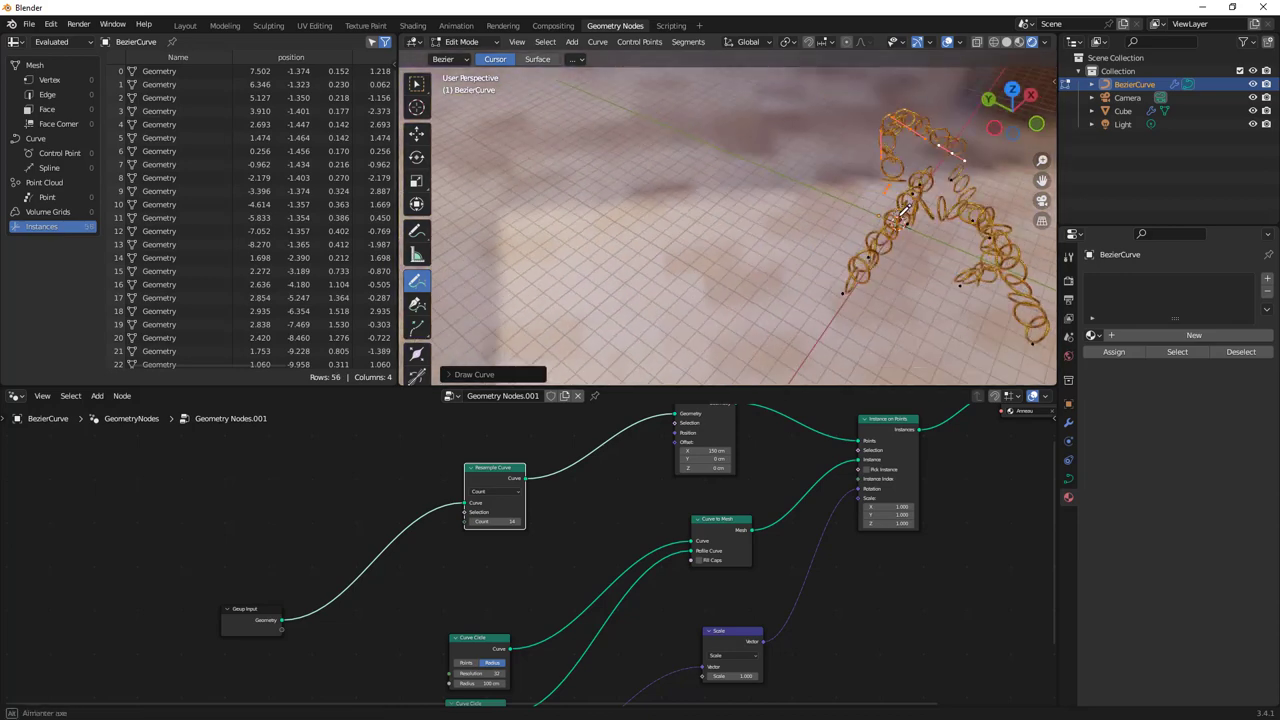
pyautogui.moveTo(870, 190)
pyautogui.mouseDown()
pyautogui.moveTo(800, 285)
pyautogui.moveTo(955, 280)
pyautogui.mouseUp()
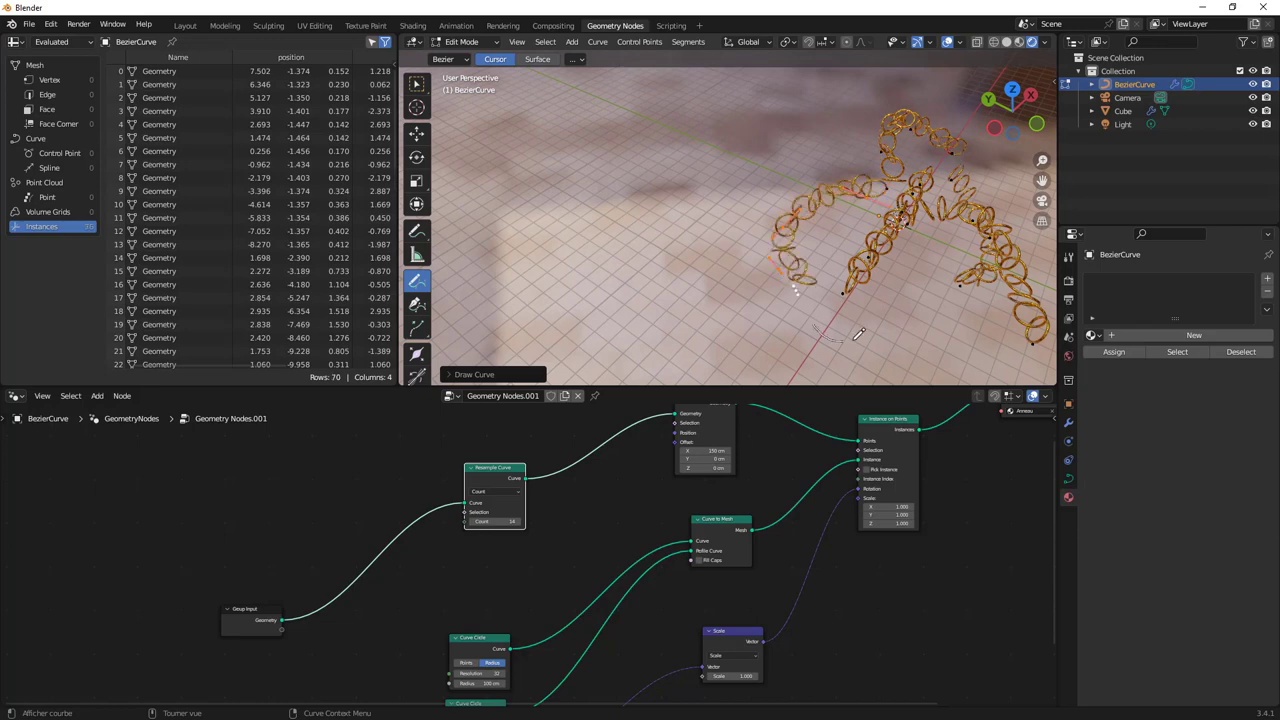
pyautogui.moveTo(955, 280)
pyautogui.mouseDown(button='middle')
pyautogui.moveTo(885, 250)
pyautogui.moveTo(850, 270)
pyautogui.mouseUp(button='middle')
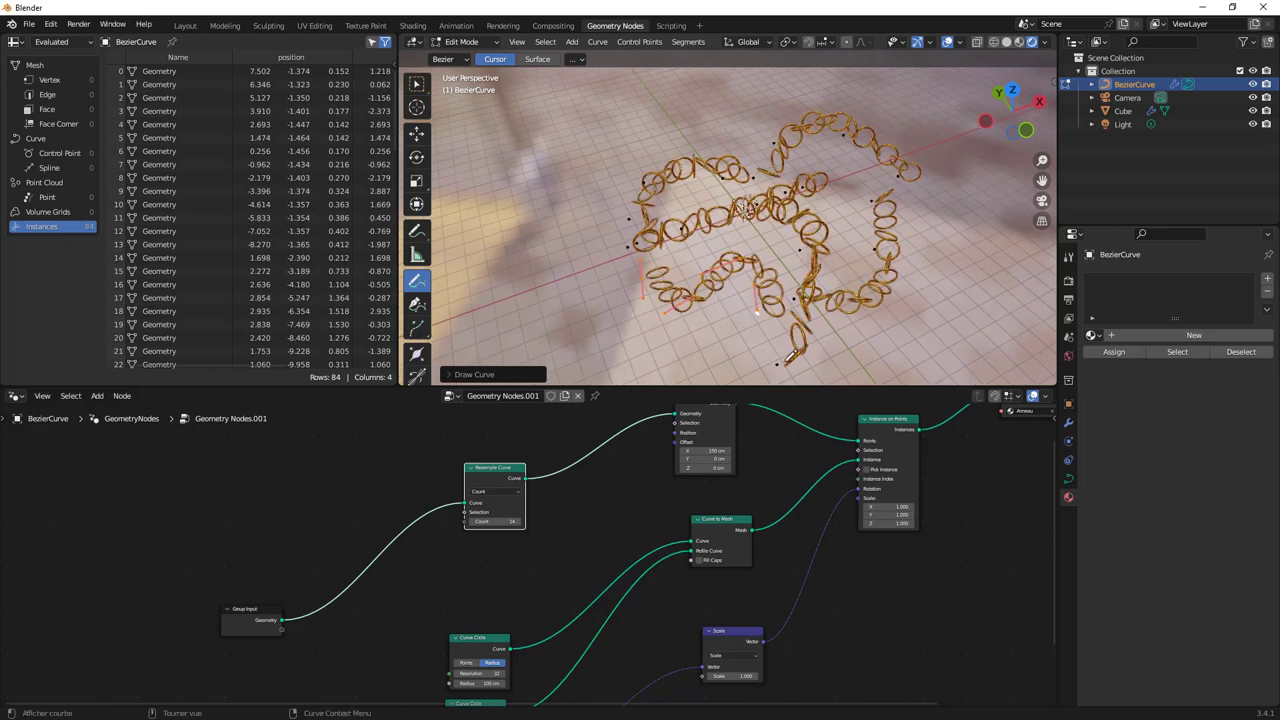
pyautogui.scroll(3, 694, 531)
pyautogui.moveTo(694, 531)
pyautogui.mouseDown(button='middle')
pyautogui.moveTo(606, 586)
pyautogui.moveTo(814, 506)
pyautogui.moveTo(829, 443)
pyautogui.moveTo(843, 455)
pyautogui.mouseUp(button='middle')
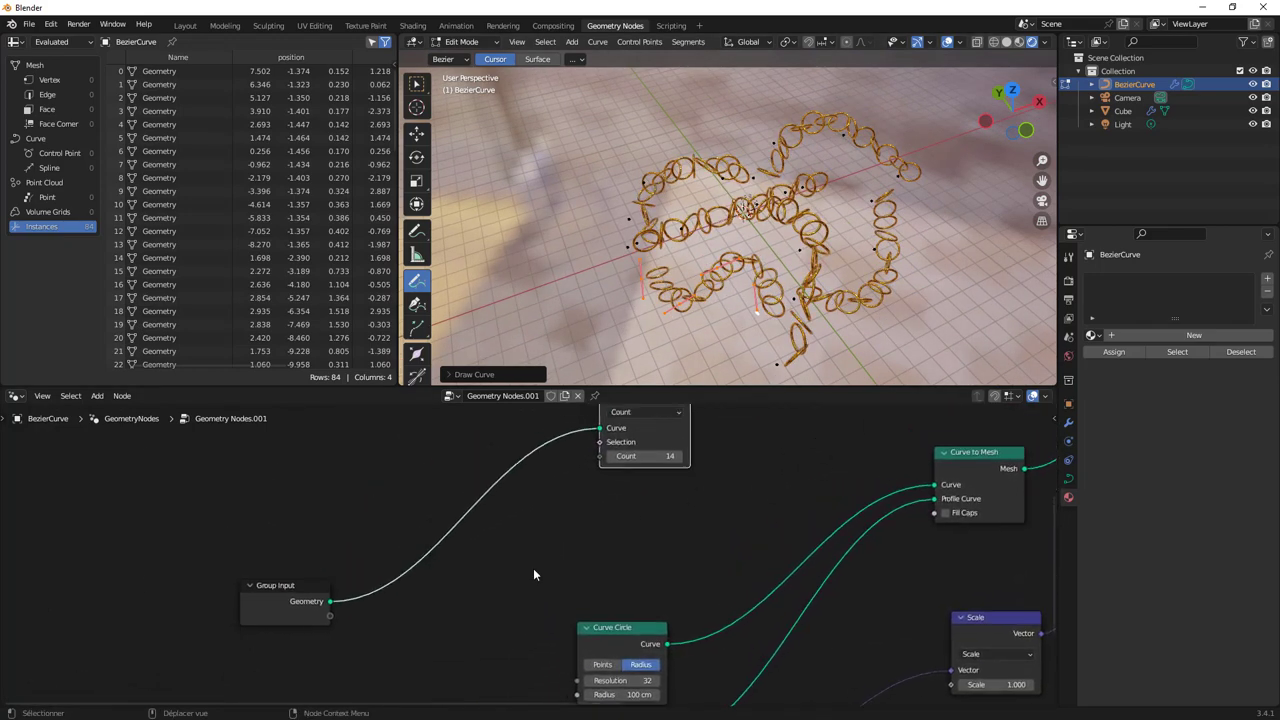
pyautogui.hotkey('shift', 'a')
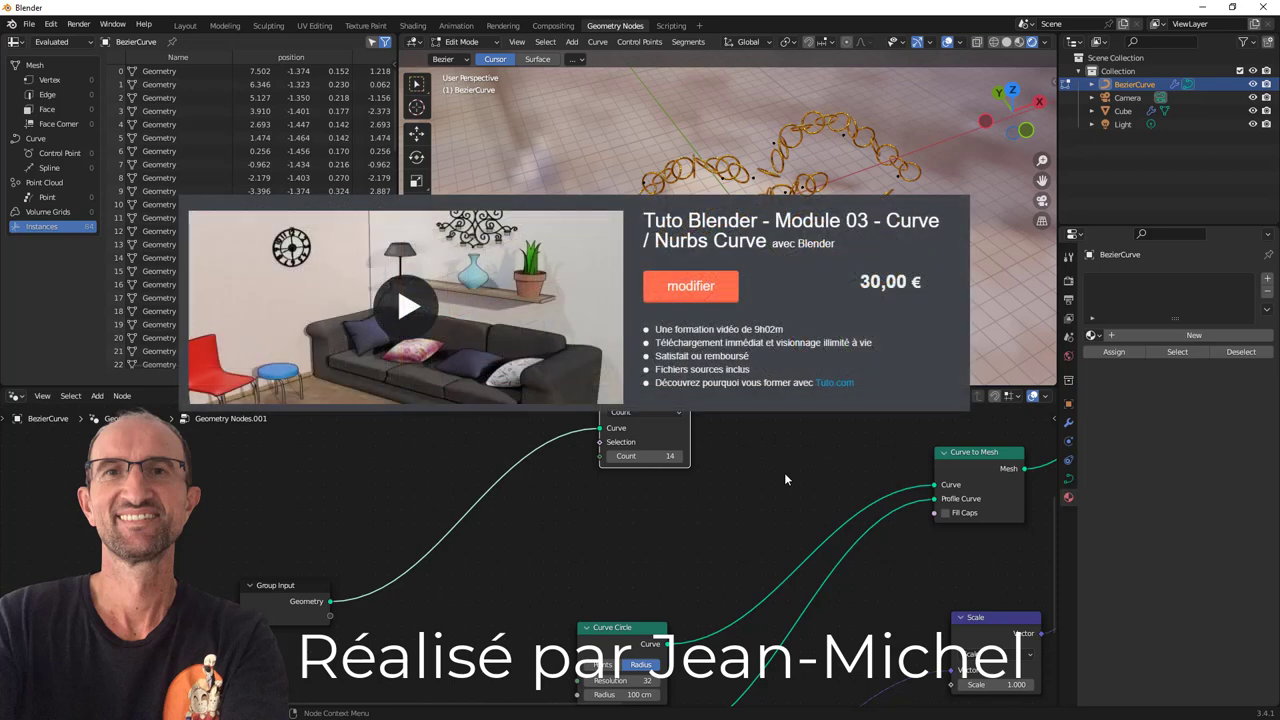
# Step: Return to the Layout workspace and zoom out to view the finished ring chains
pyautogui.click(185, 25)
pyautogui.moveTo(513, 360); pyautogui.dragTo(530, 372, button='middle')
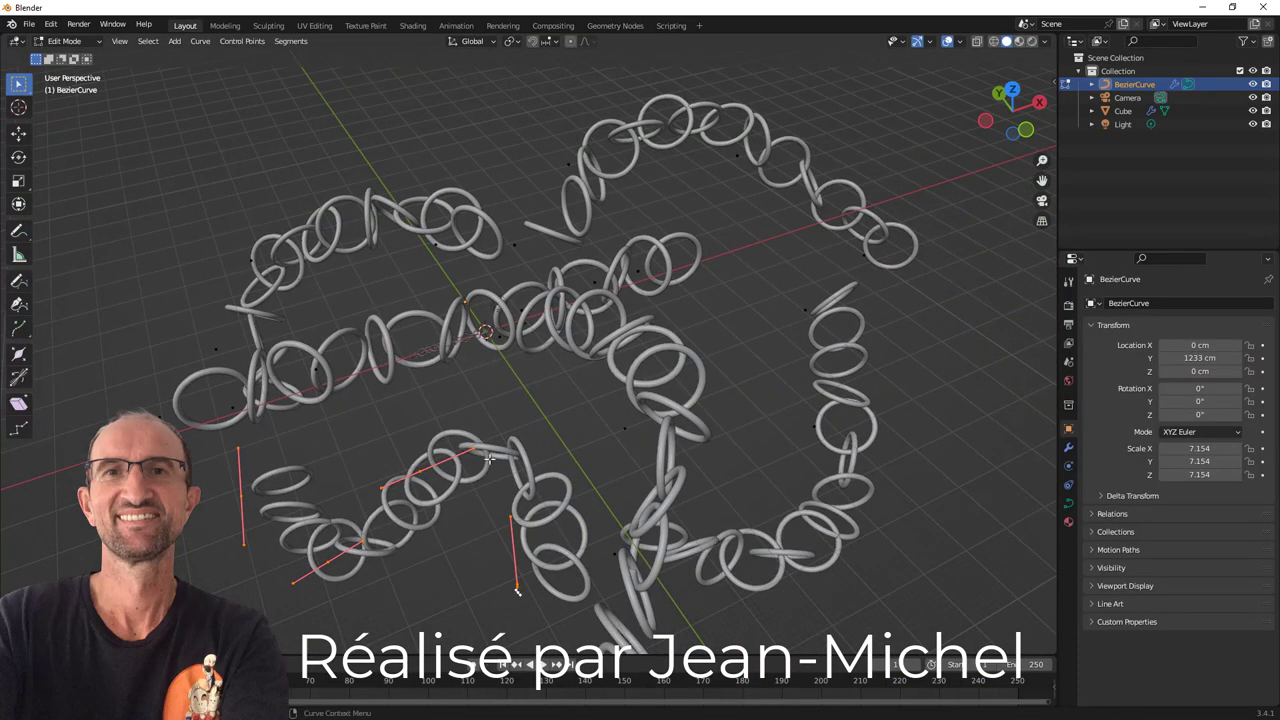
pyautogui.hotkey('shift', 'a')
pyautogui.moveTo(790, 418); pyautogui.dragTo(744, 398, button='middle')
pyautogui.scroll(-3, 754, 403)
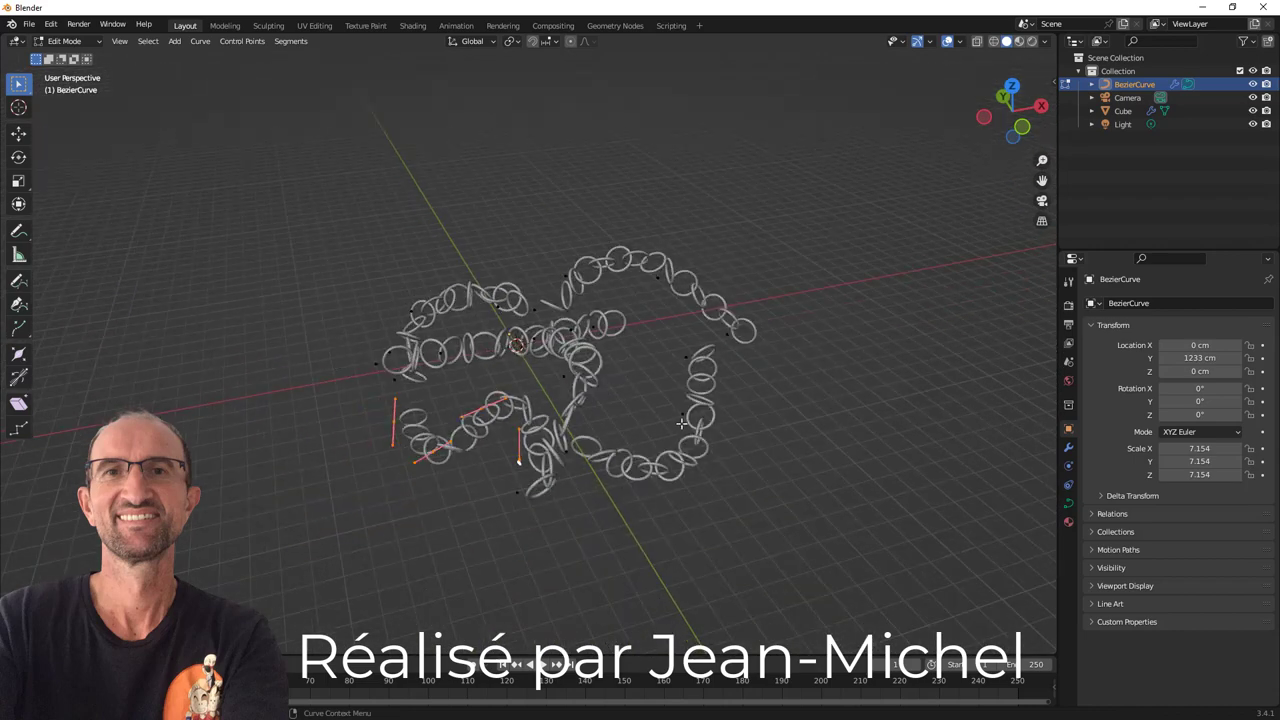
pyautogui.scroll(-2, 754, 403)
pyautogui.scroll(-2, 800, 420)
# Step: Show the curve's Data properties, widen the properties area and collapse the Shape section
pyautogui.click(1068, 503)
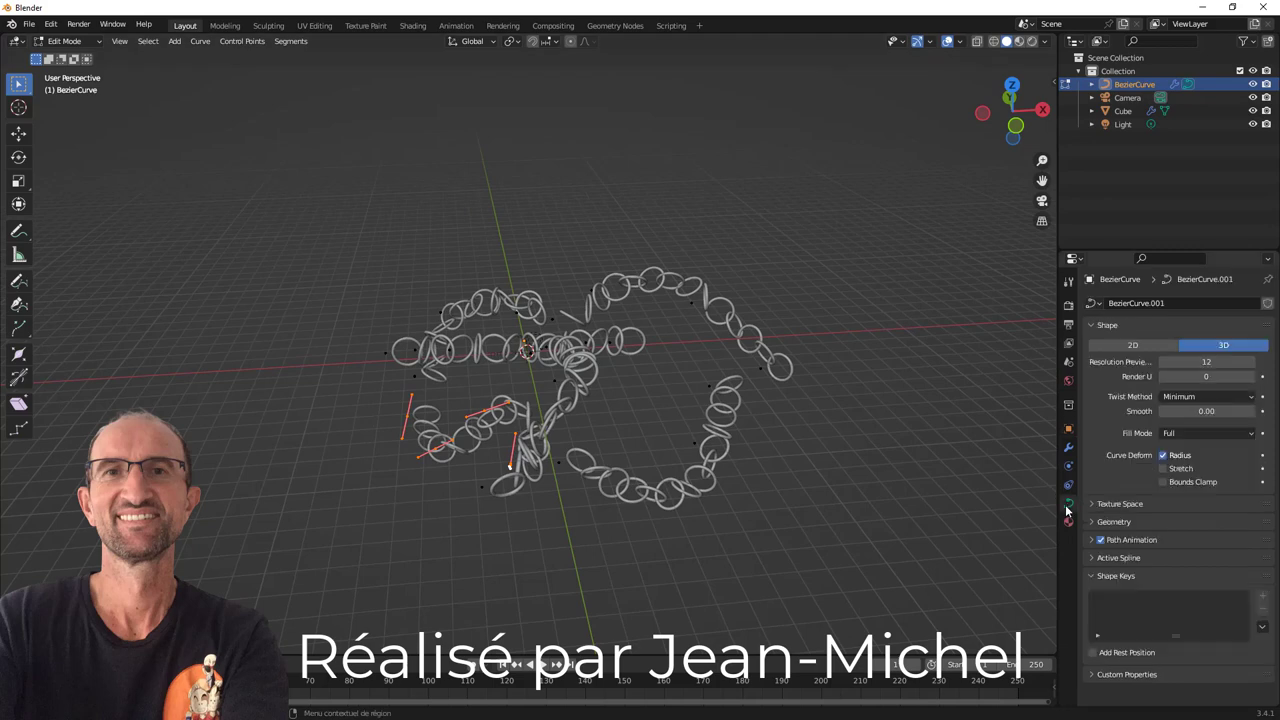
pyautogui.moveTo(1053, 415); pyautogui.dragTo(805, 405)
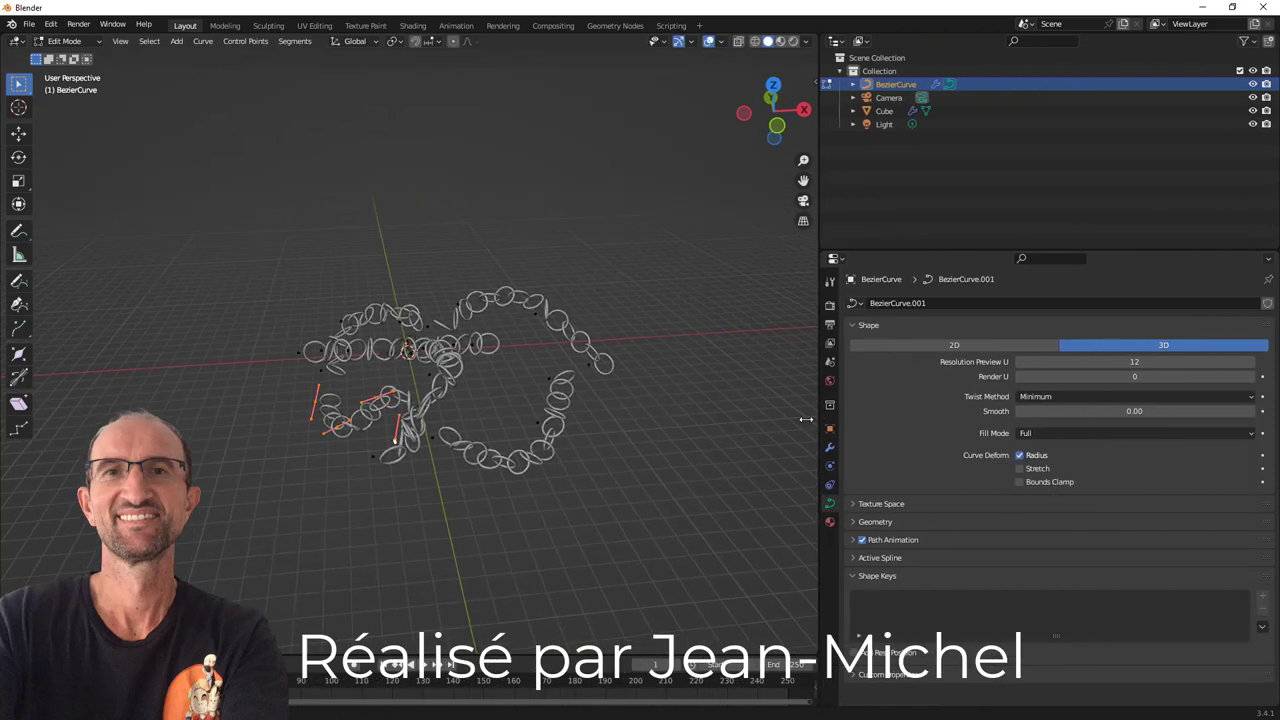
pyautogui.click(836, 326)
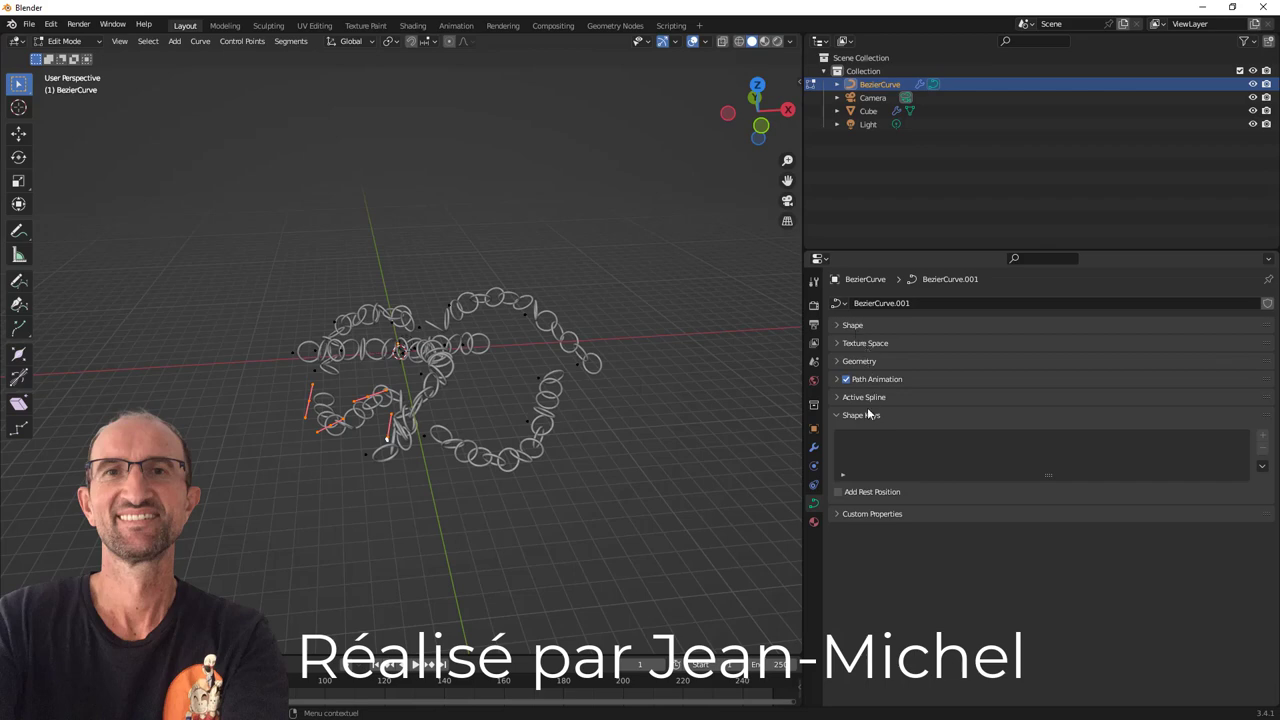
pyautogui.moveTo(804, 421); pyautogui.dragTo(834, 429)
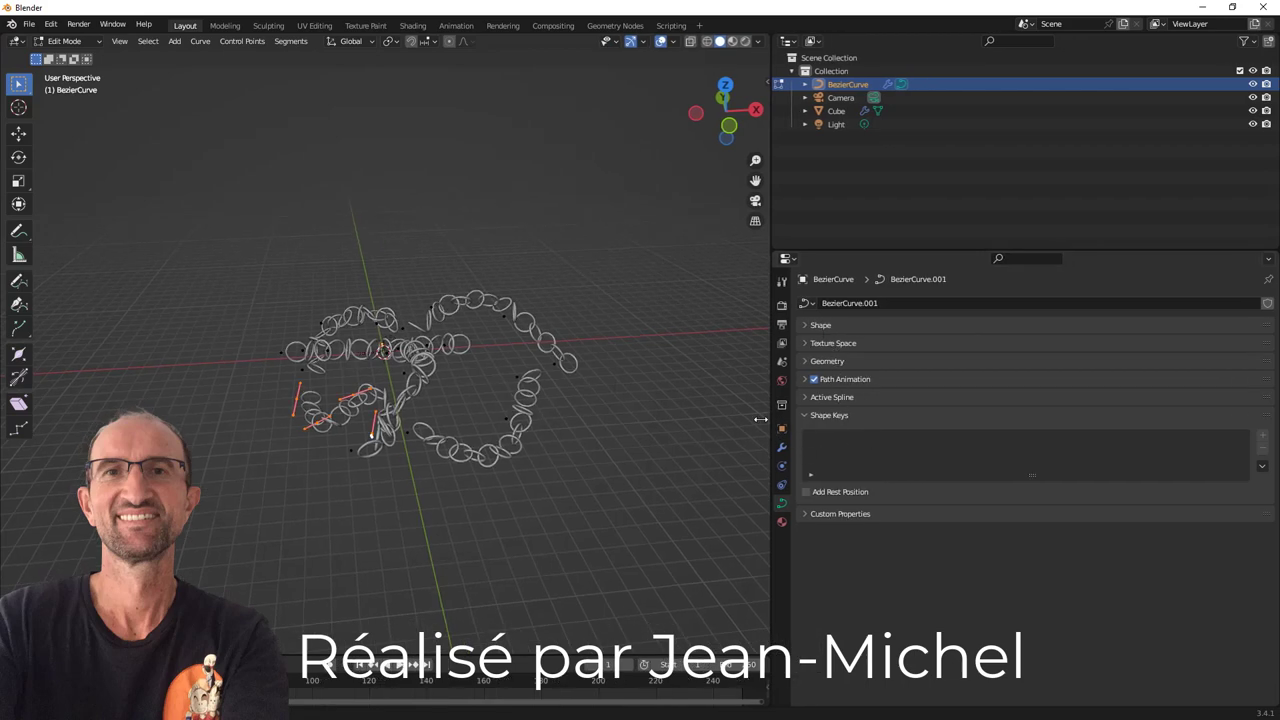